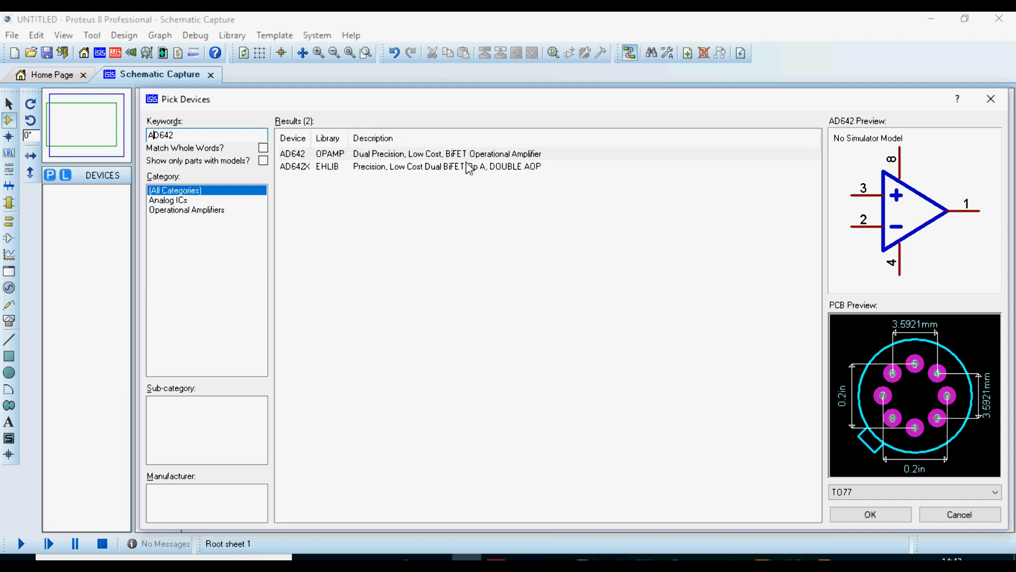
- Compare the AD642 and AD642X symbols and add the AD642X from the EHLIB library to the device list
{"action": "left_click", "coordinate": [309, 169]}
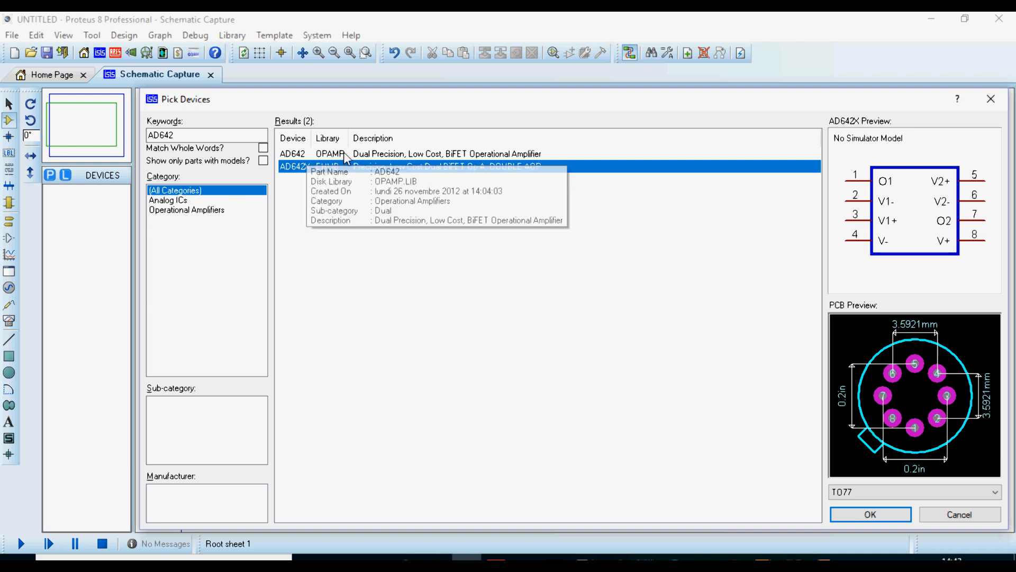
{"action": "left_click", "coordinate": [300, 157]}
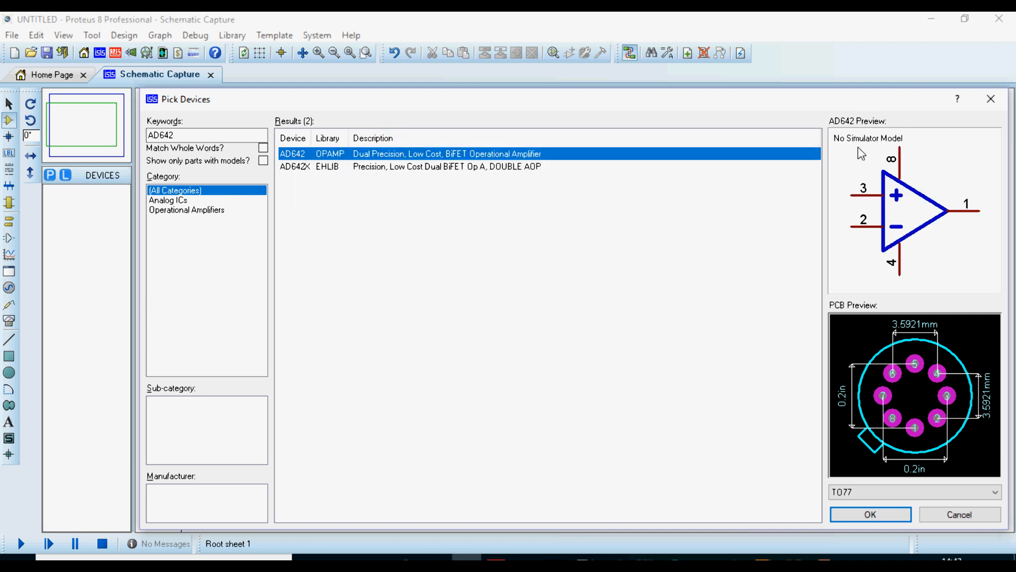
{"action": "left_click", "coordinate": [479, 167]}
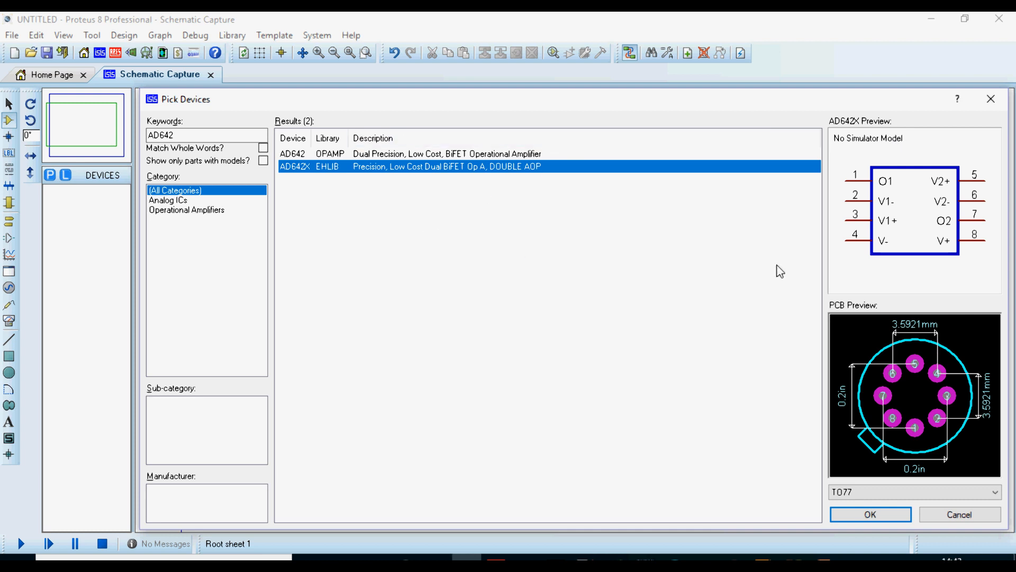
{"action": "mouse_move", "coordinate": [300, 179]}
{"action": "double_click", "coordinate": [355, 171]}
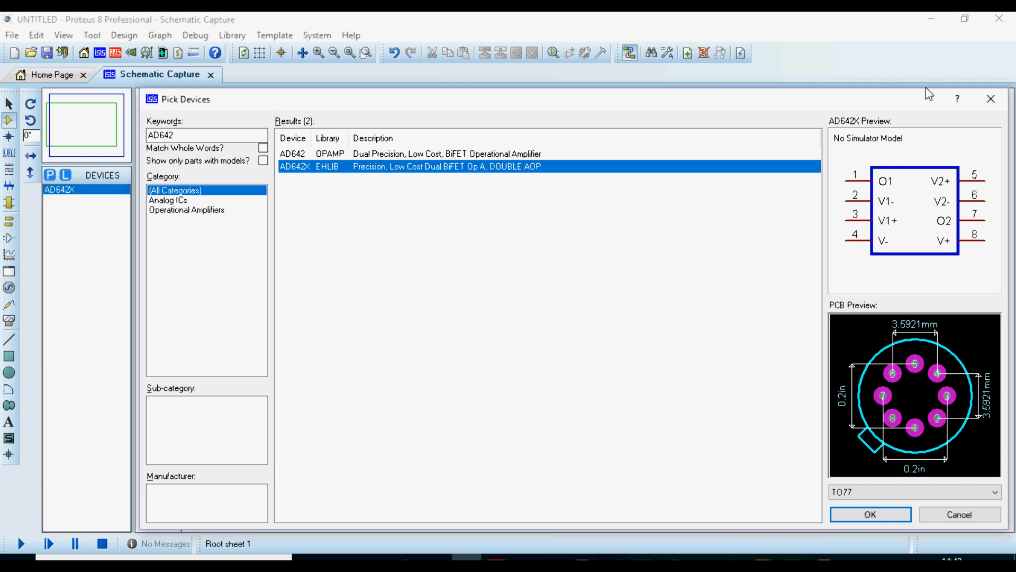
- Close the device library and place one AD642X on the root sheet
{"action": "left_click", "coordinate": [991, 98]}
{"action": "left_click", "coordinate": [638, 317]}
{"action": "left_click", "coordinate": [479, 299]}
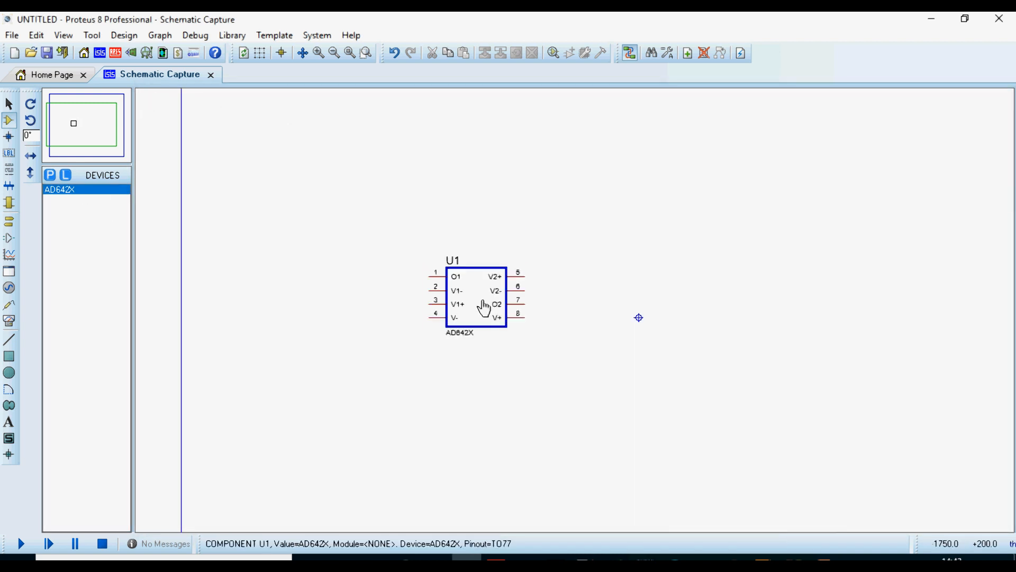
{"action": "scroll", "coordinate": [482, 299], "scroll_direction": "up", "scroll_amount": 1}
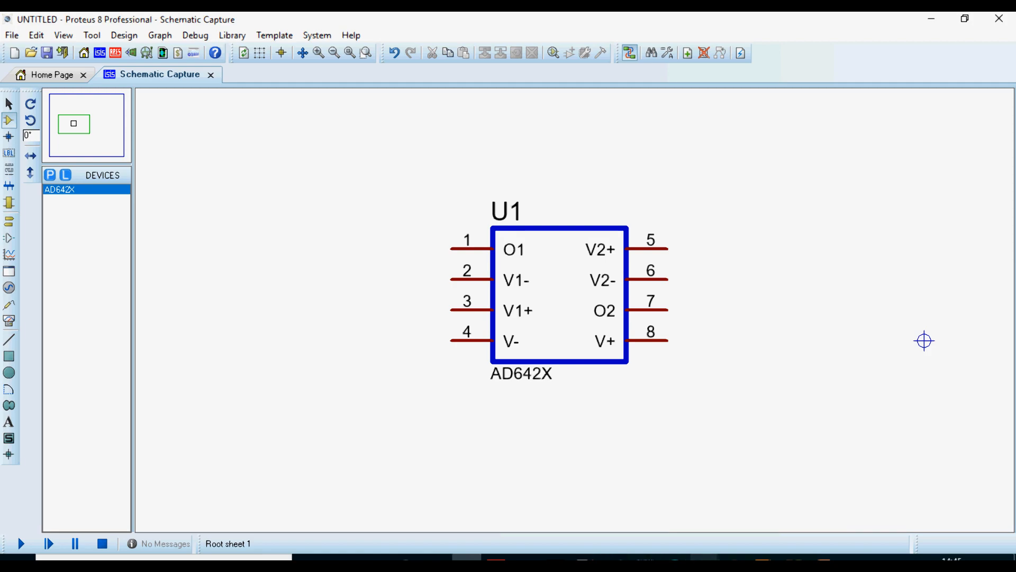
- Switch to the AD642 datasheet in Foxit Reader and examine its pin configuration diagram
{"action": "left_click", "coordinate": [762, 557]}
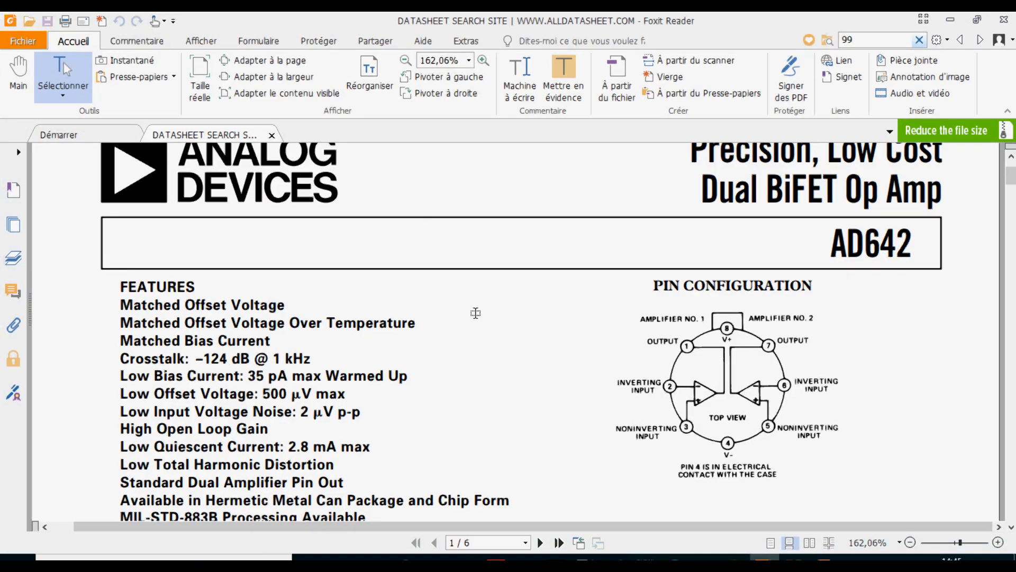
{"action": "scroll", "coordinate": [767, 243], "scroll_direction": "up", "scroll_amount": 1}
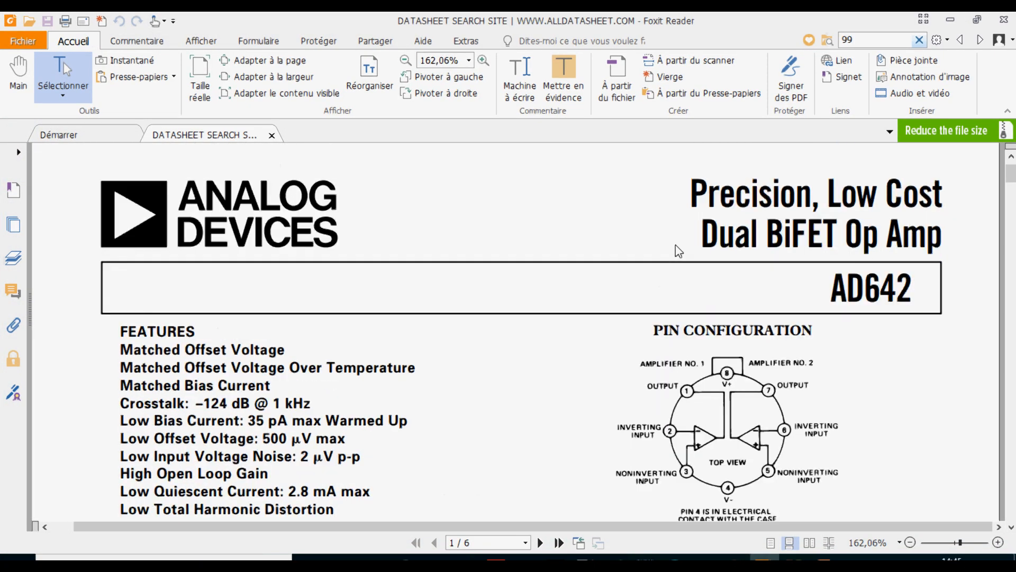
{"action": "scroll", "coordinate": [858, 469], "scroll_direction": "up", "scroll_amount": 2}
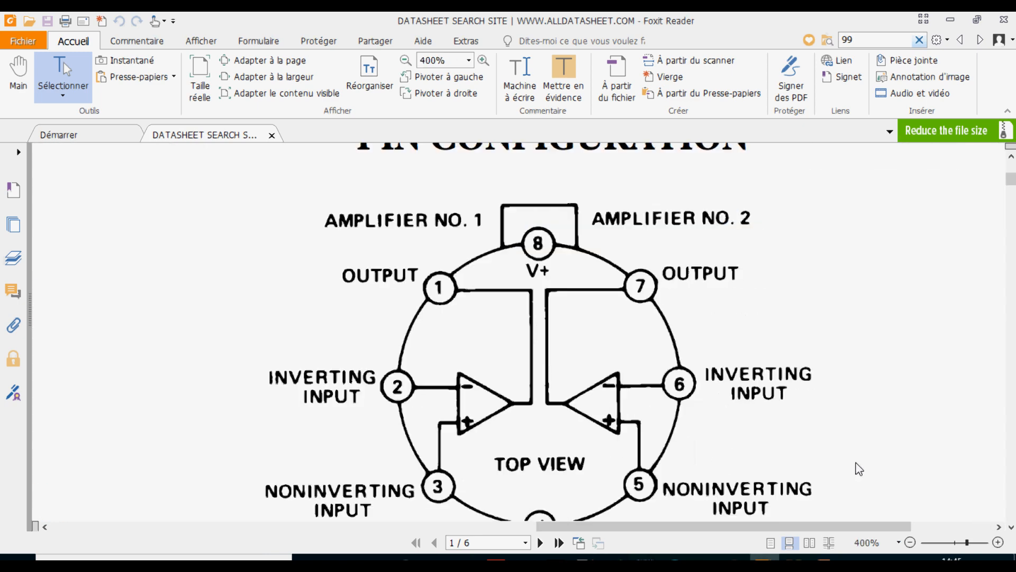
{"action": "scroll", "coordinate": [765, 381], "scroll_direction": "down", "scroll_amount": 1}
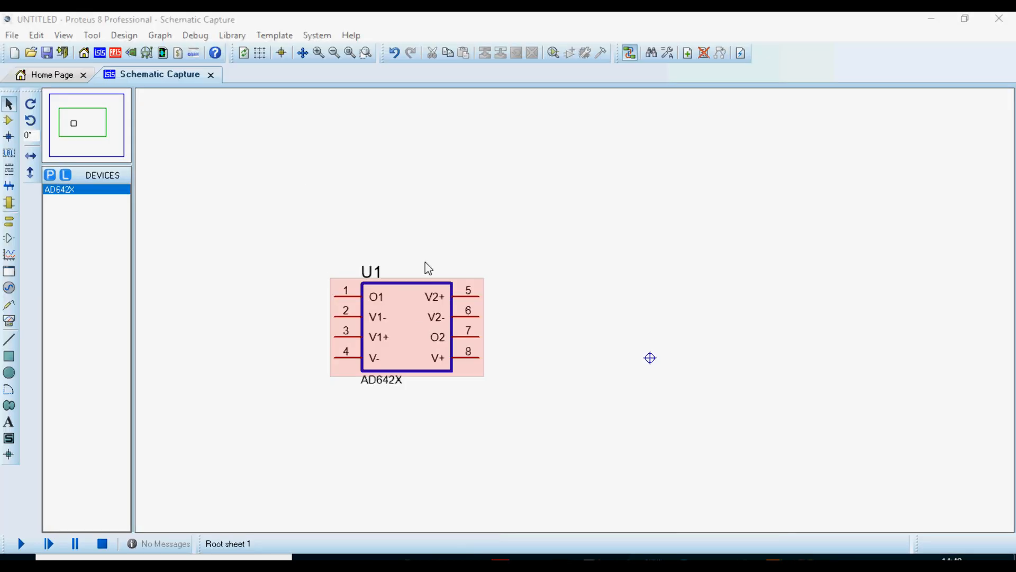
- Attach a hierarchy module to the AD642X component in its properties
{"action": "left_click", "coordinate": [390, 320]}
{"action": "double_click", "coordinate": [390, 312]}
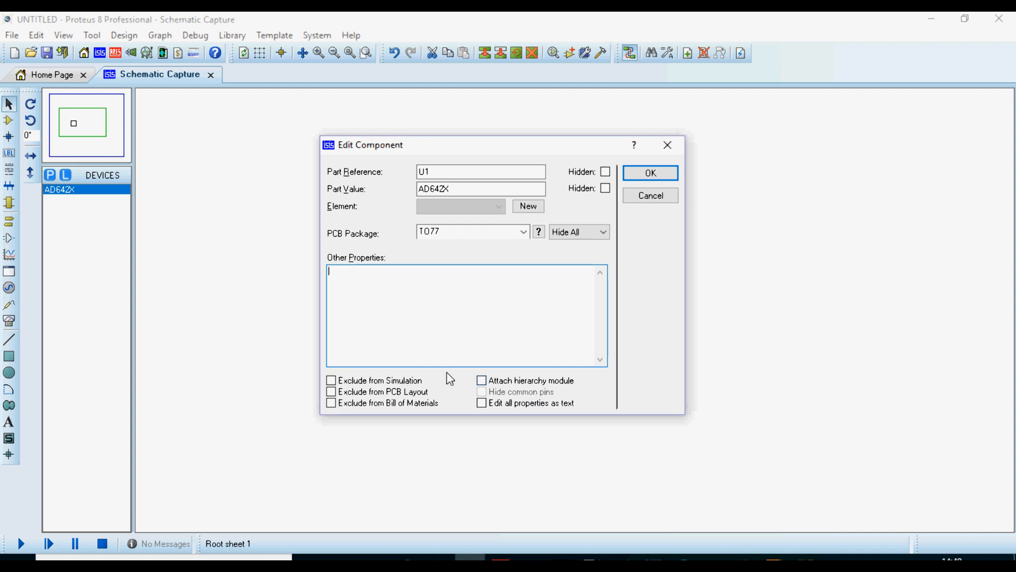
{"action": "left_click", "coordinate": [482, 381]}
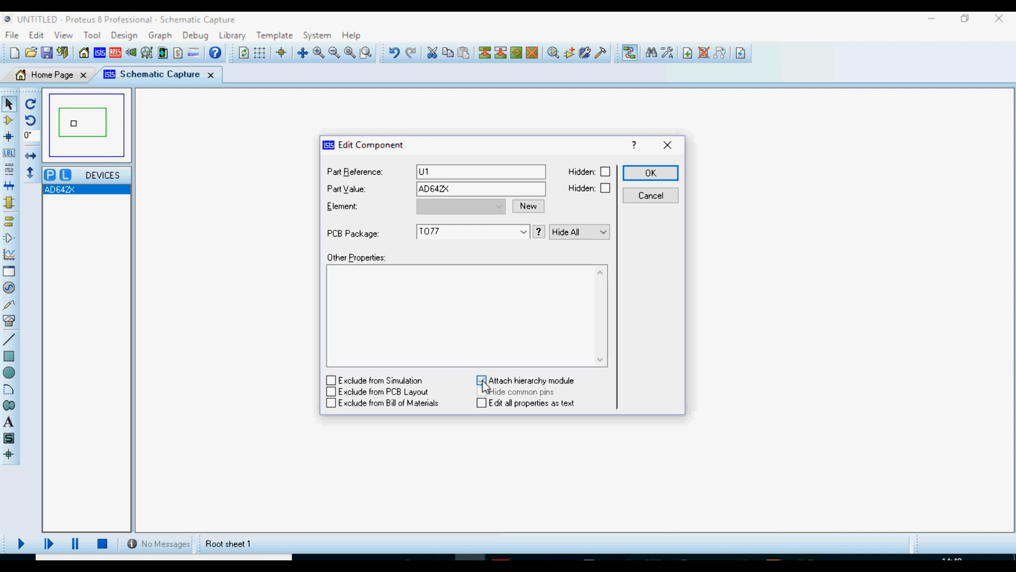
{"action": "left_click", "coordinate": [649, 176]}
{"action": "left_click", "coordinate": [558, 239]}
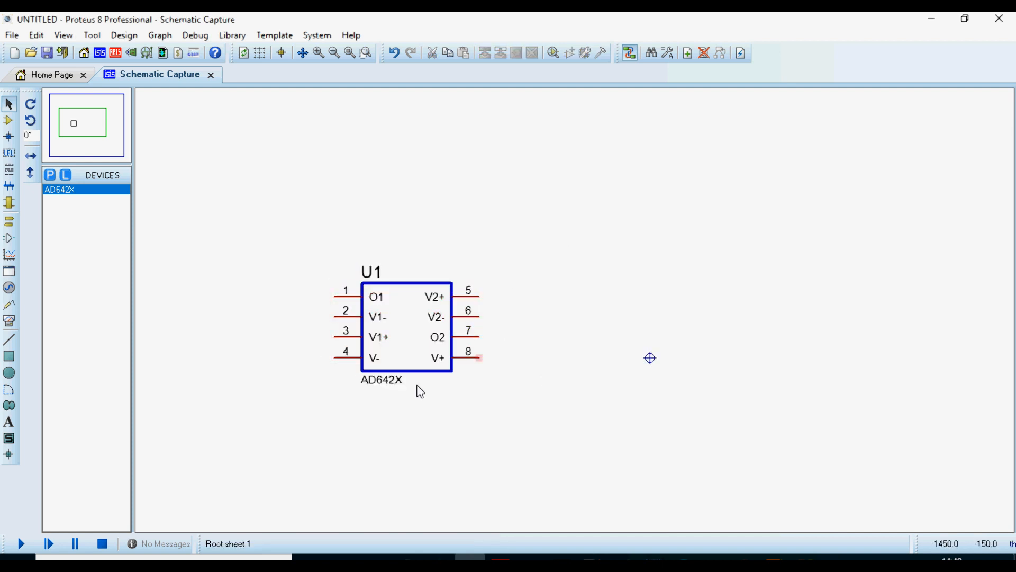
- Open the child sheet of the AD642X component
{"action": "right_click", "coordinate": [395, 327]}
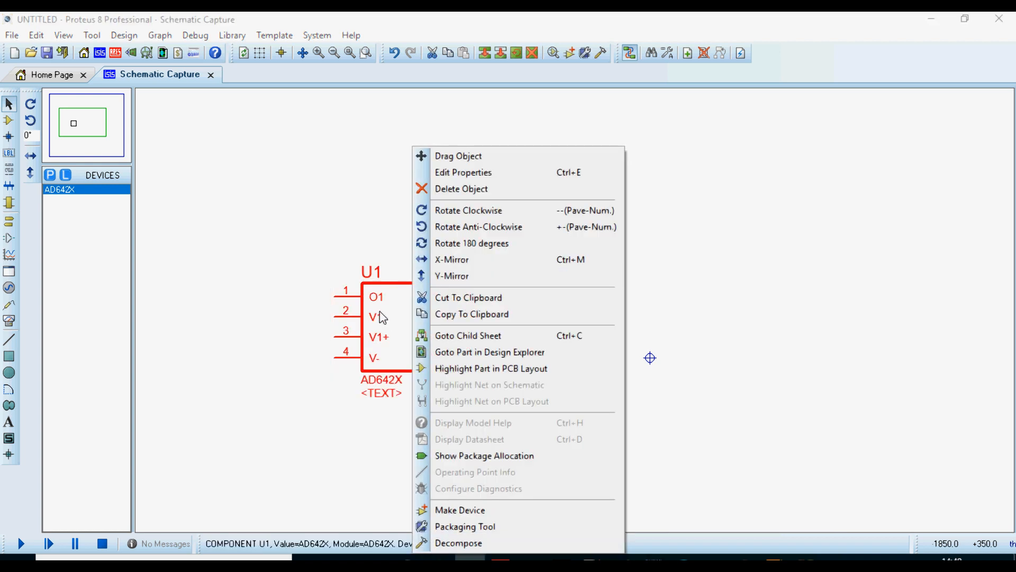
{"action": "left_click", "coordinate": [466, 339]}
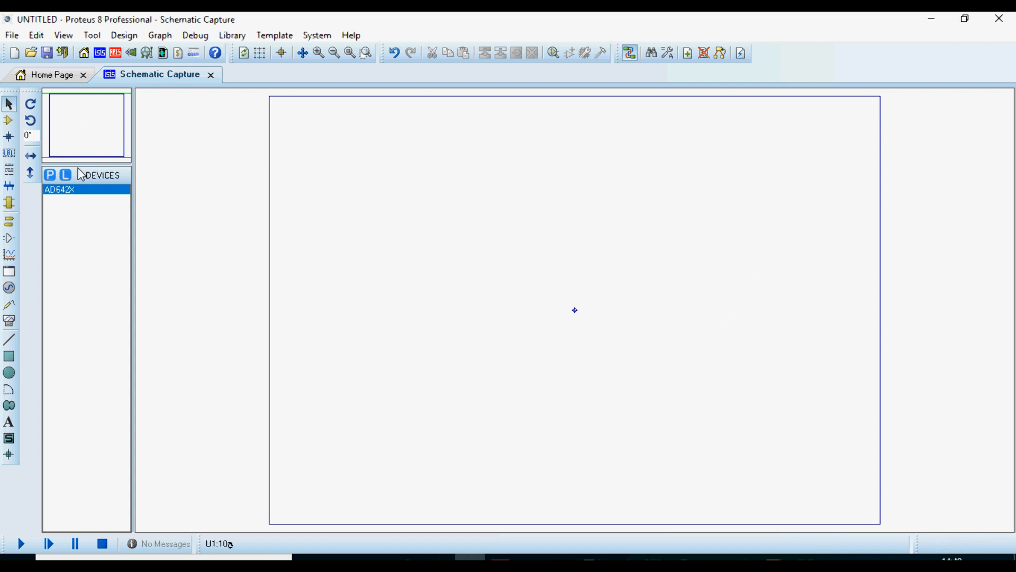
{"action": "scroll", "coordinate": [765, 297], "scroll_direction": "up", "scroll_amount": 1}
{"action": "scroll", "coordinate": [504, 316], "scroll_direction": "down", "scroll_amount": 1}
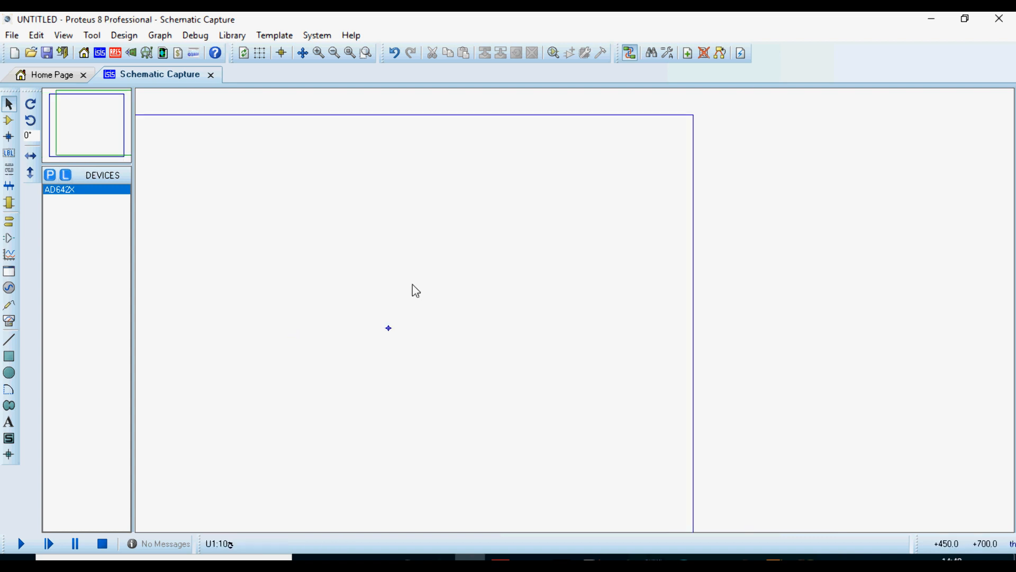
- Search the device library for opamp and add the 1458 dual operational amplifier to the device list
{"action": "left_click", "coordinate": [50, 174]}
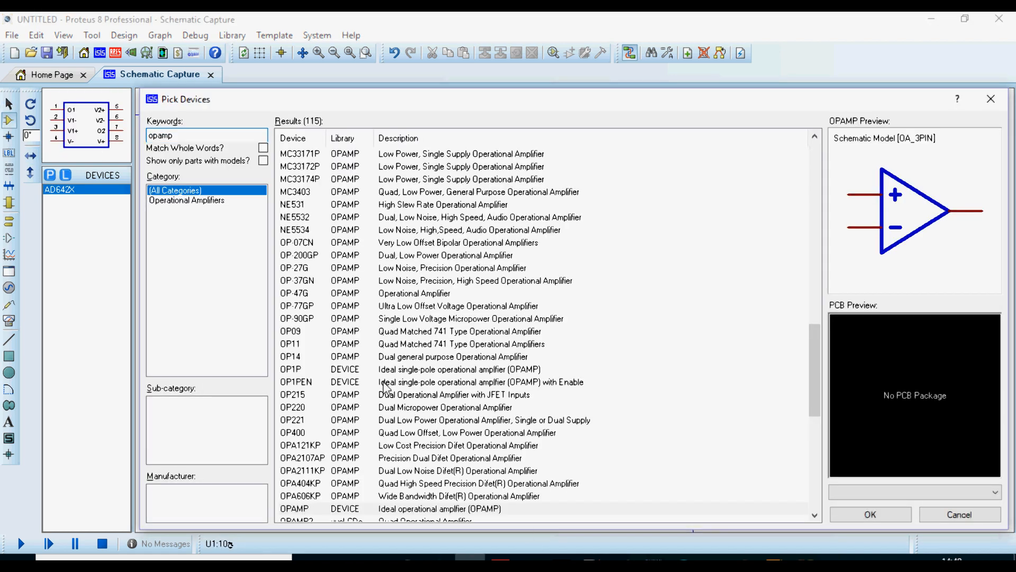
{"action": "scroll", "coordinate": [341, 200], "scroll_direction": "up", "scroll_amount": 19}
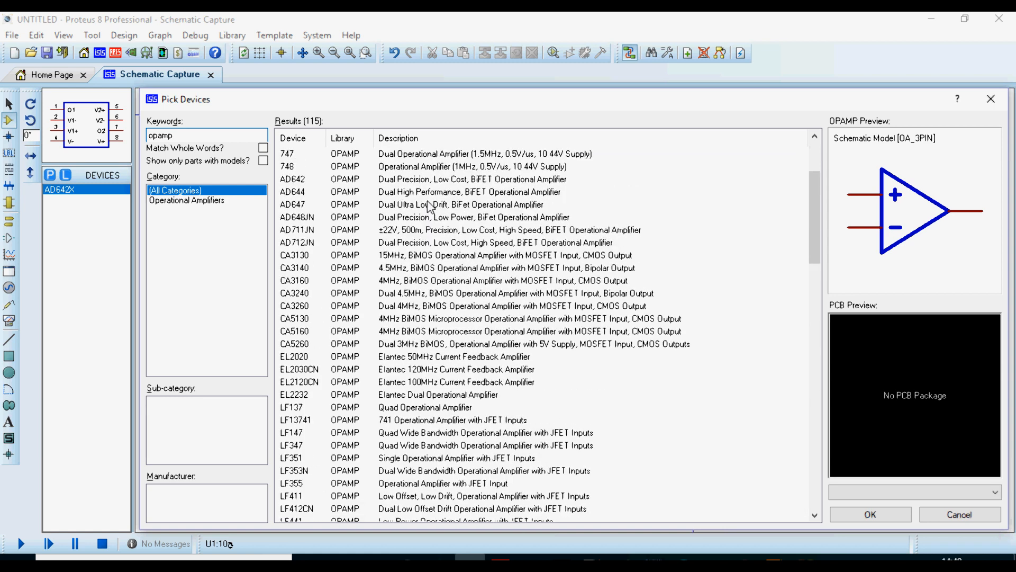
{"action": "left_click", "coordinate": [405, 156]}
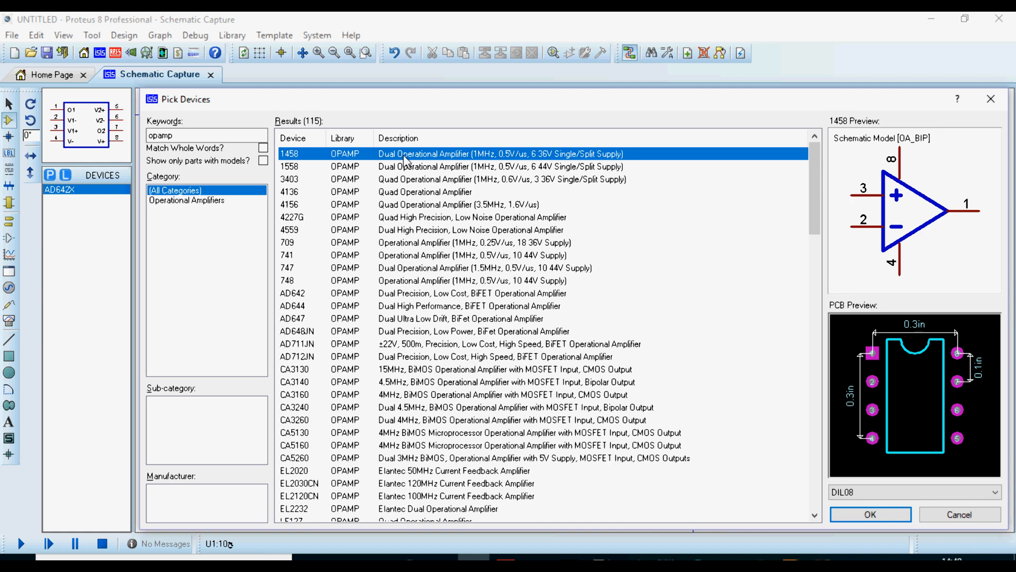
{"action": "key", "text": "Down"}
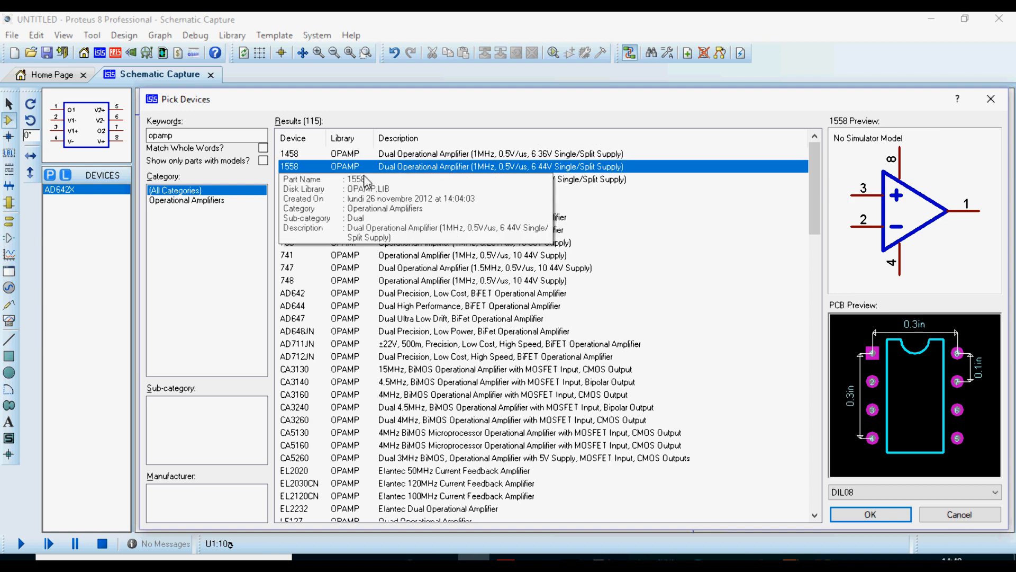
{"action": "key", "text": "Up"}
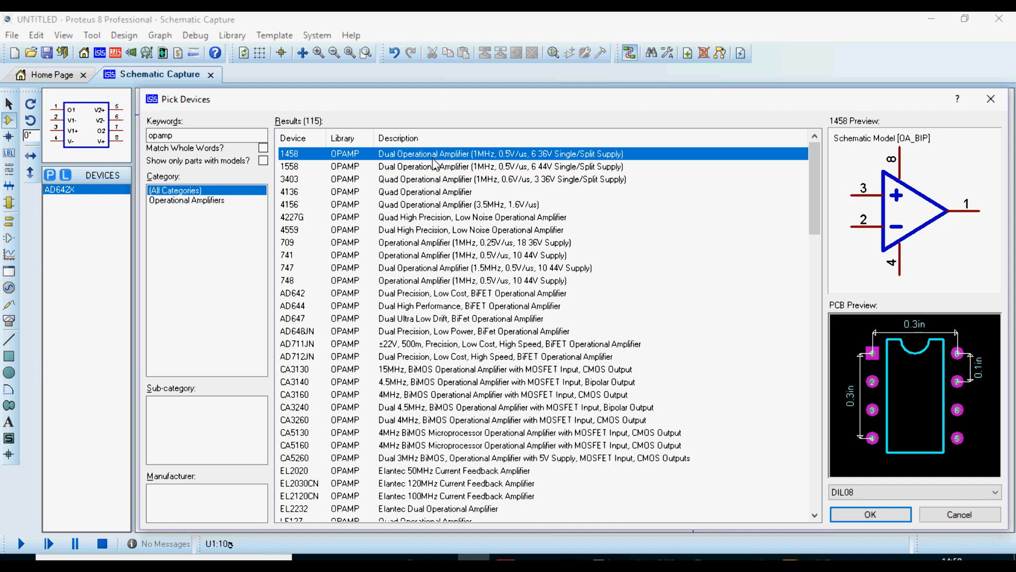
{"action": "left_click", "coordinate": [990, 99]}
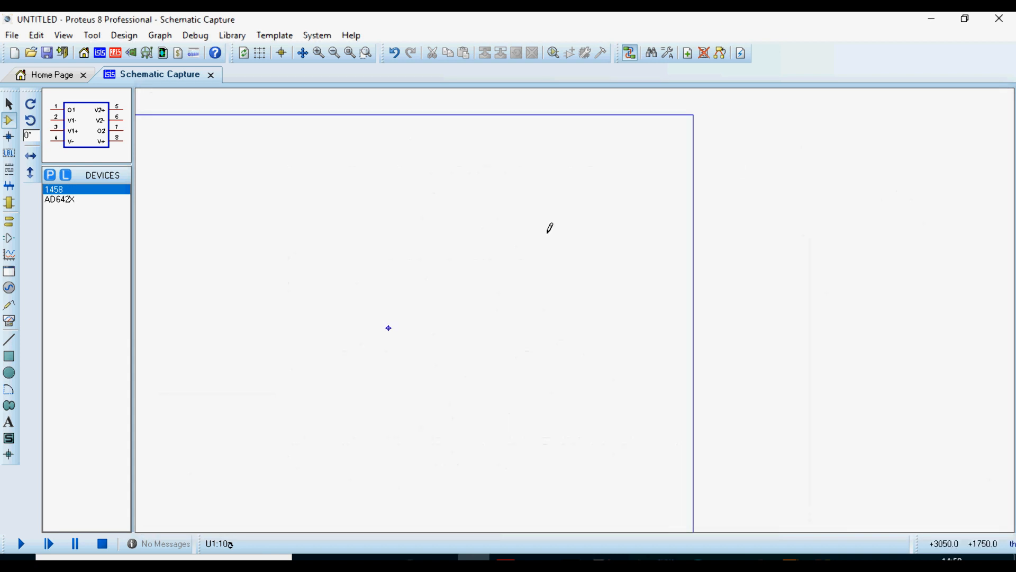
- Place a 1458 op-amp in the upper part of the child sheet
{"action": "scroll", "coordinate": [658, 243], "scroll_direction": "down", "scroll_amount": 2}
{"action": "scroll", "coordinate": [576, 304], "scroll_direction": "up", "scroll_amount": 1}
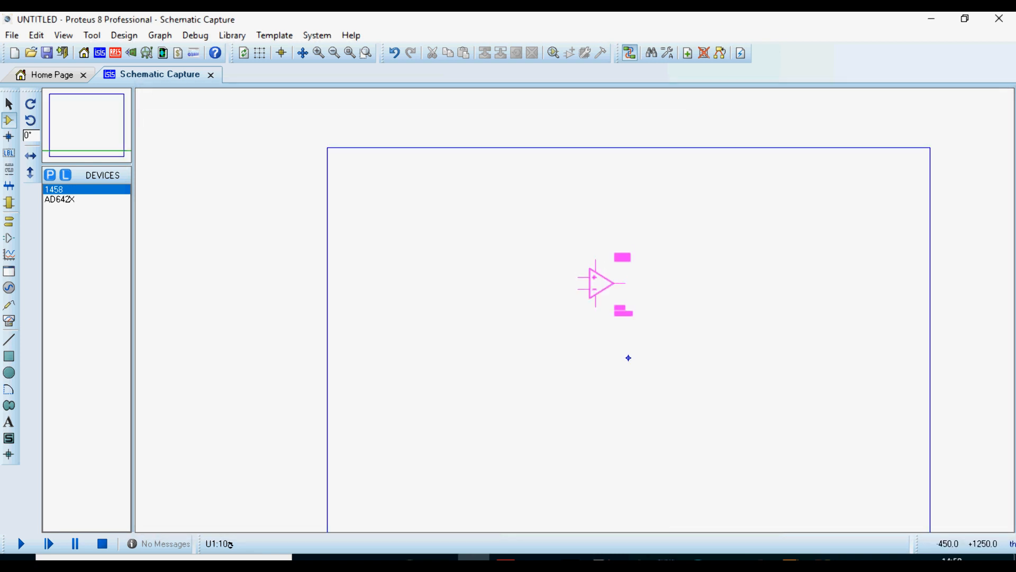
{"action": "left_click", "coordinate": [629, 358]}
{"action": "scroll", "coordinate": [609, 328], "scroll_direction": "up", "scroll_amount": 2}
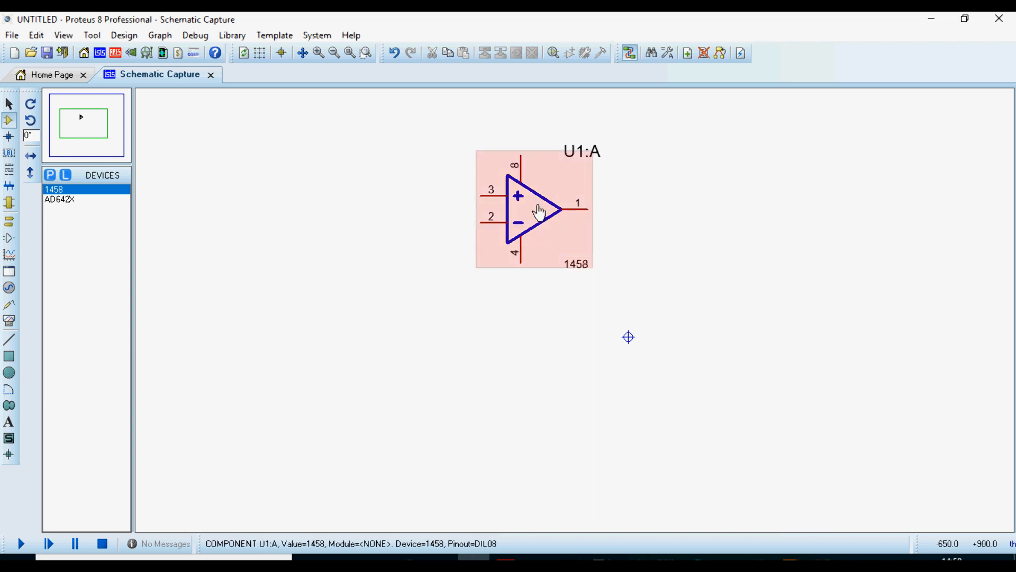
- Move the 1458 op-amp down and to the left on the child sheet, then deselect it
{"action": "right_click", "coordinate": [512, 204]}
{"action": "left_click", "coordinate": [592, 157]}
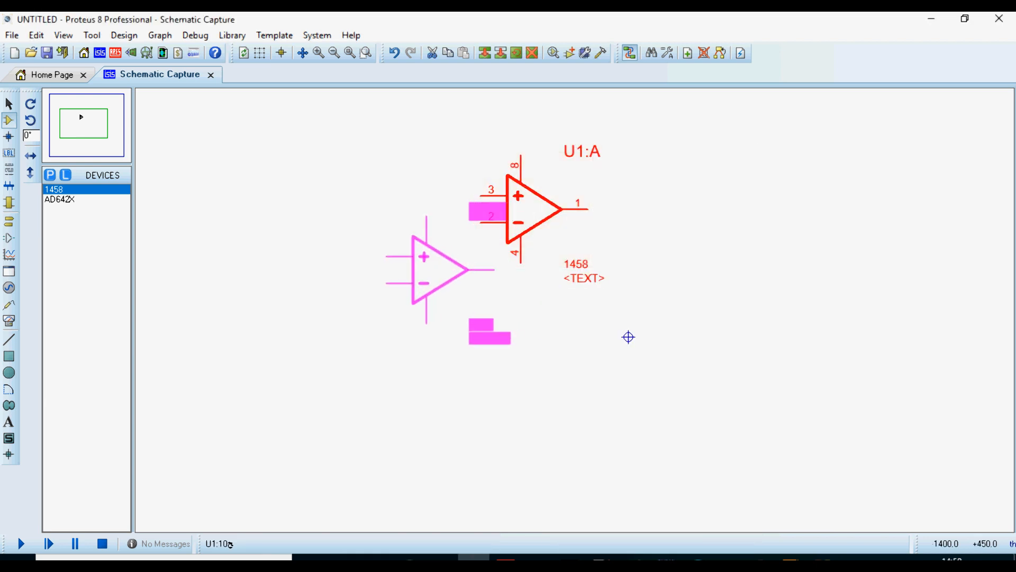
{"action": "left_click", "coordinate": [441, 282]}
{"action": "left_click", "coordinate": [607, 235]}
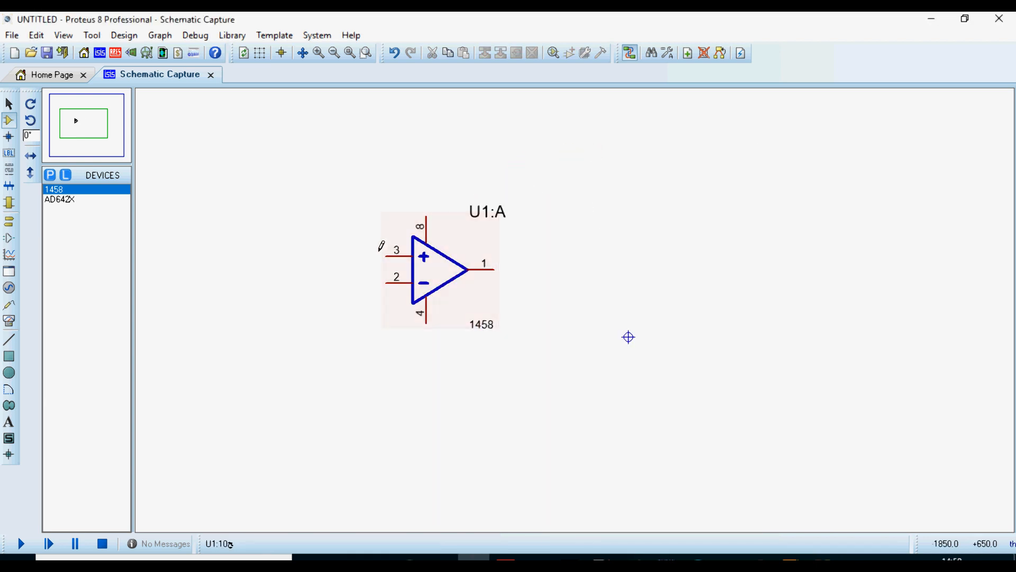
- Place four input terminals left of the op-amp for pins 8, 3, 2 and 4, and an output terminal beside pin 1
{"action": "left_click", "coordinate": [7, 227]}
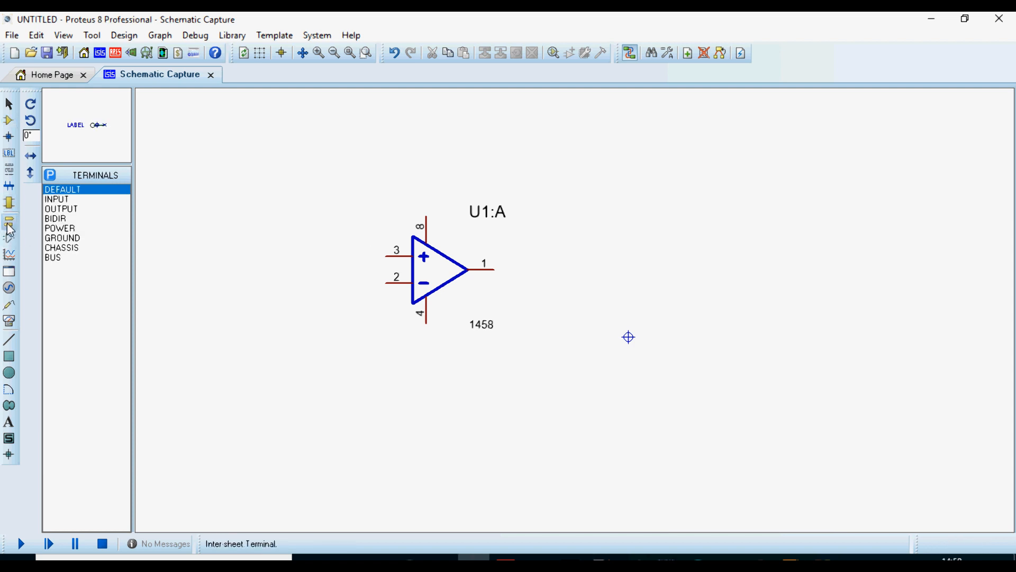
{"action": "left_click", "coordinate": [58, 200]}
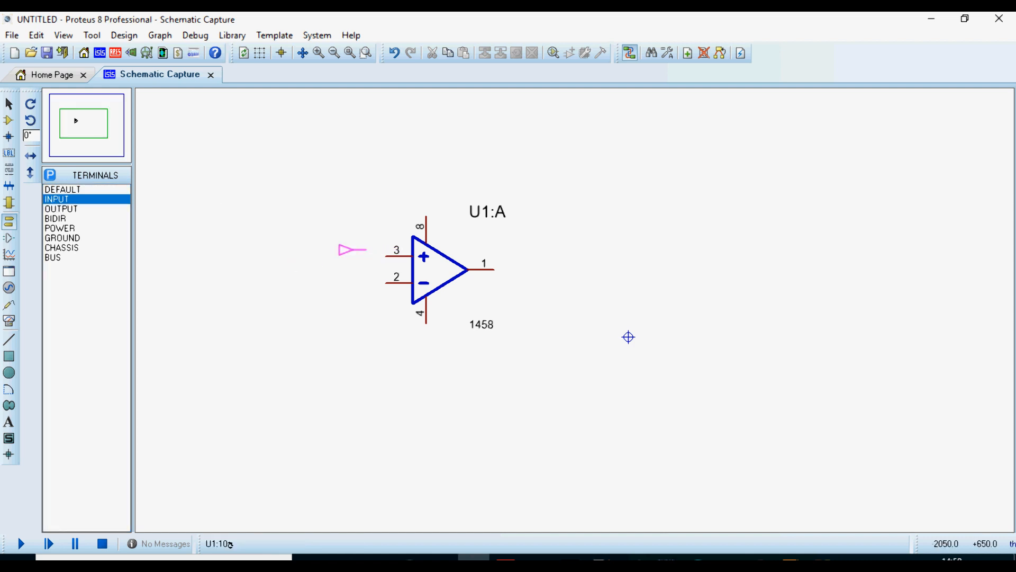
{"action": "left_click", "coordinate": [345, 257]}
{"action": "left_click", "coordinate": [339, 284]}
{"action": "left_click", "coordinate": [386, 196]}
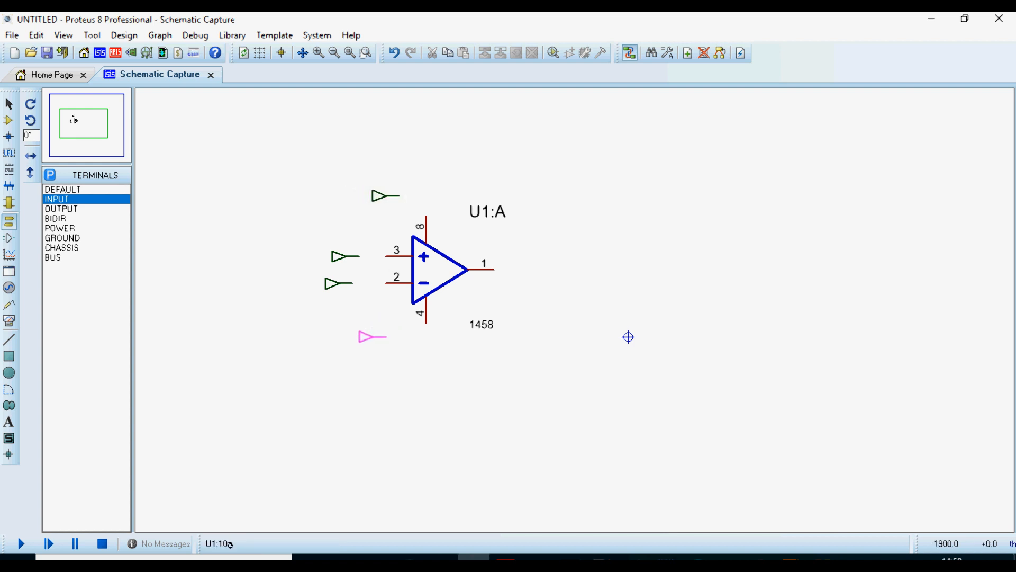
{"action": "left_click", "coordinate": [387, 337]}
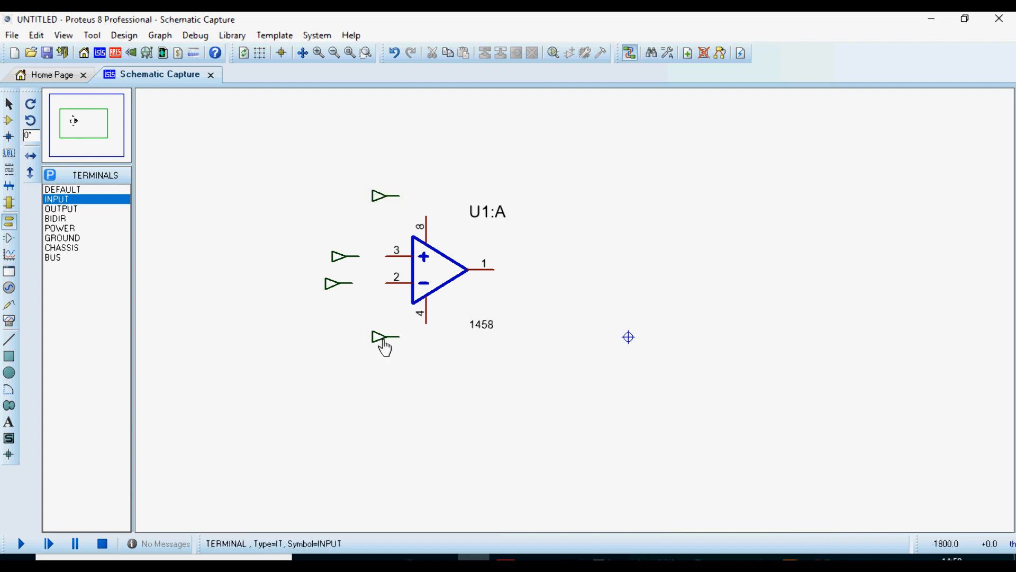
{"action": "left_click", "coordinate": [69, 209]}
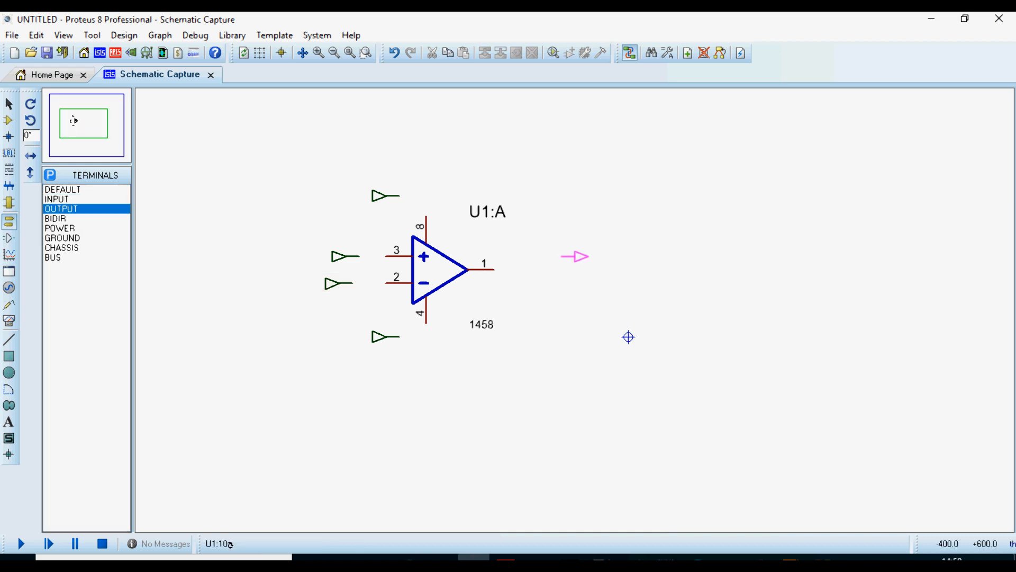
{"action": "left_click", "coordinate": [524, 267]}
- Wire the upper and lower input terminals to op-amp pins 8 and 4
{"action": "scroll", "coordinate": [524, 267], "scroll_direction": "up", "scroll_amount": 1}
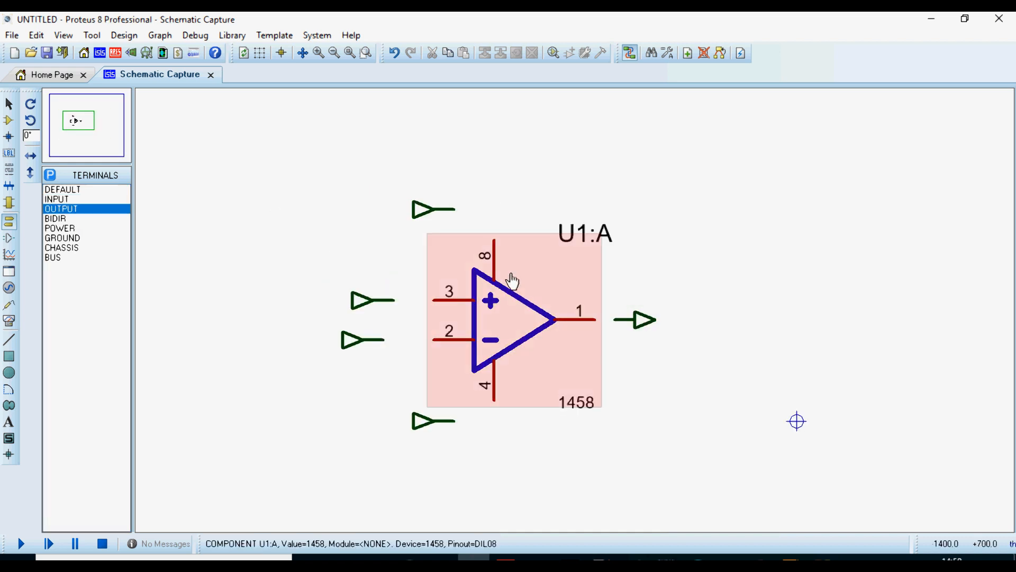
{"action": "left_click", "coordinate": [454, 209]}
{"action": "left_click", "coordinate": [494, 241]}
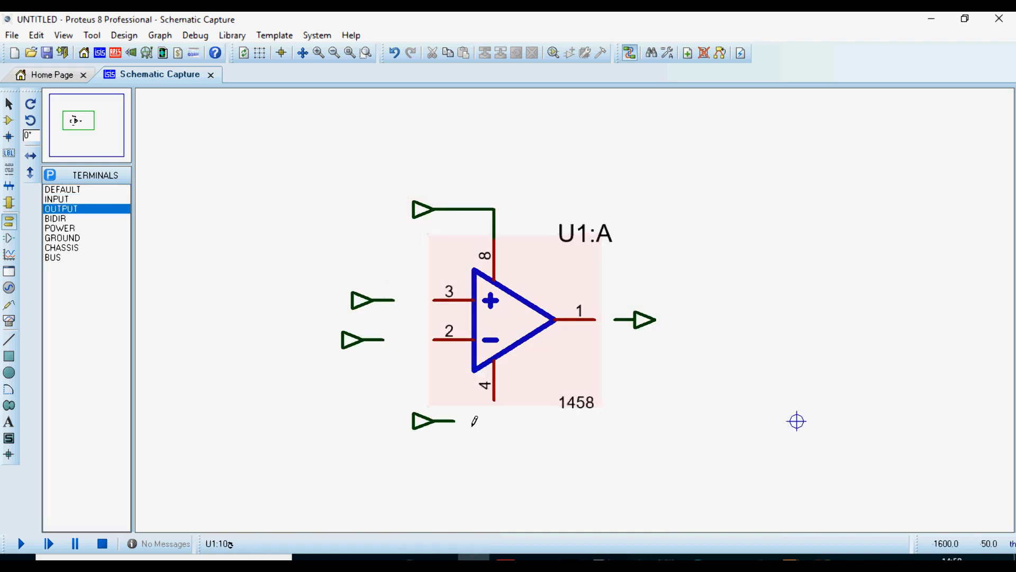
{"action": "left_click", "coordinate": [454, 421]}
{"action": "left_click", "coordinate": [494, 400]}
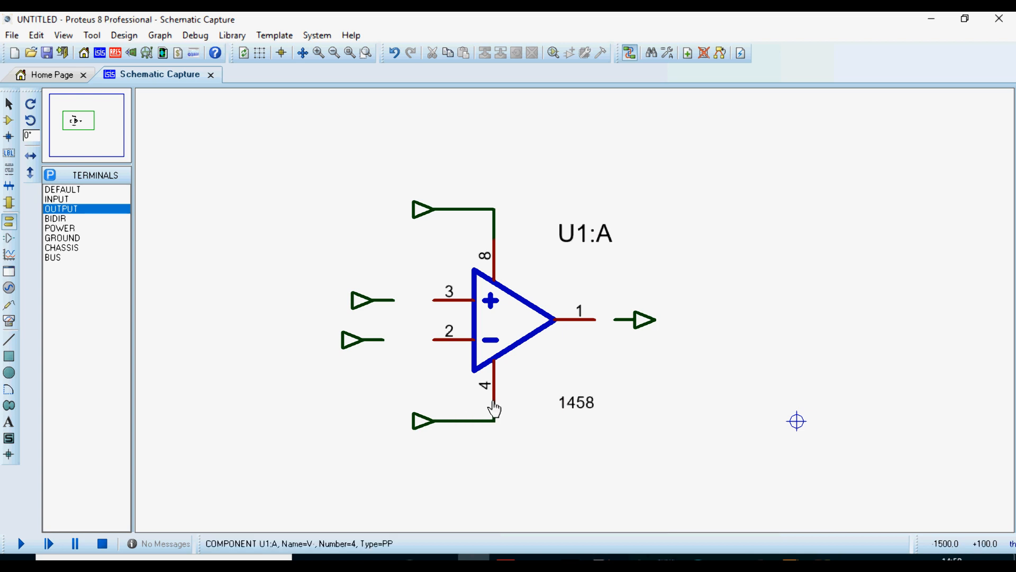
- Wire the two middle input terminals to pins 3 and 2, aligning the lower one first, and connect pin 1 to the output terminal
{"action": "left_click", "coordinate": [433, 300]}
{"action": "left_click", "coordinate": [395, 301]}
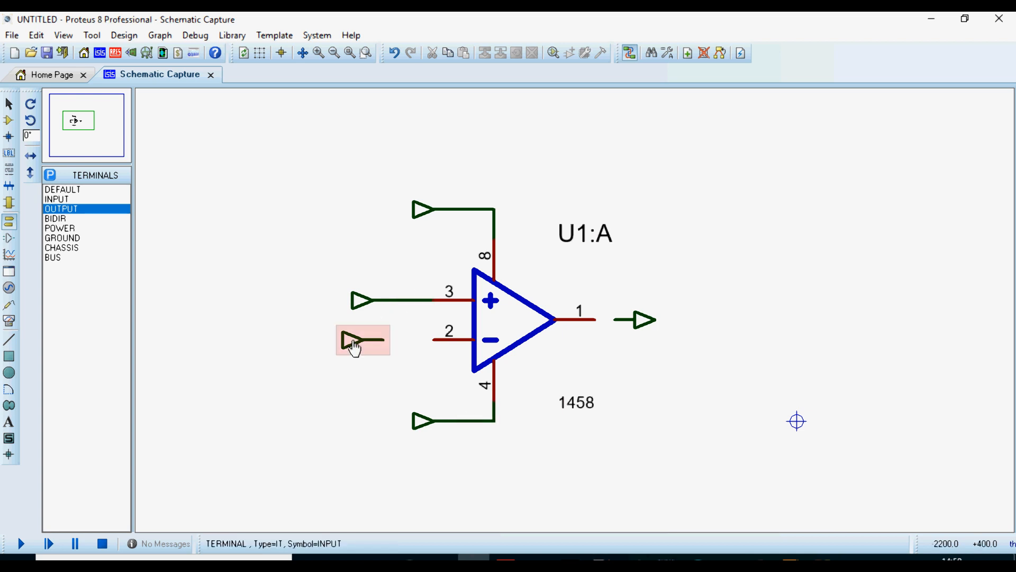
{"action": "left_click_drag", "start_coordinate": [352, 343], "coordinate": [370, 354]}
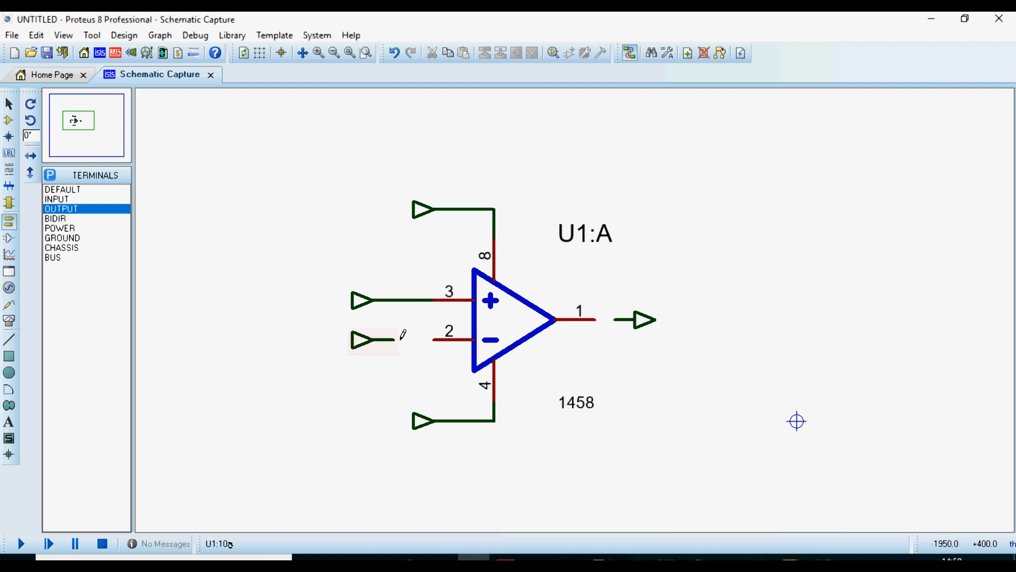
{"action": "left_click", "coordinate": [395, 339]}
{"action": "left_click", "coordinate": [433, 339]}
{"action": "left_click", "coordinate": [615, 319]}
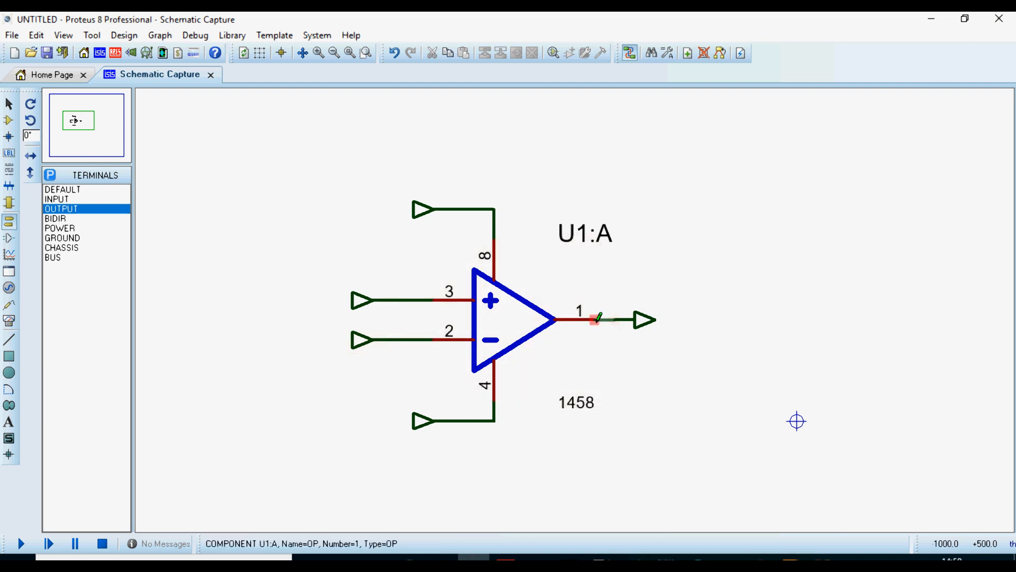
{"action": "left_click", "coordinate": [597, 318]}
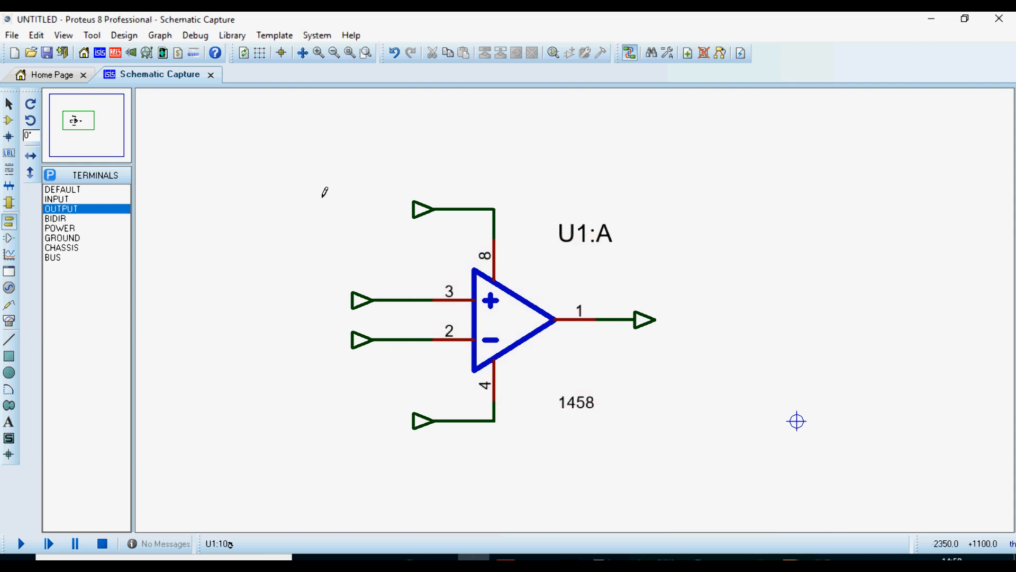
- Check the AD642X pin names on the parent sheet and return to the component's child sheet
{"action": "scroll", "coordinate": [578, 297], "scroll_direction": "down", "scroll_amount": 1}
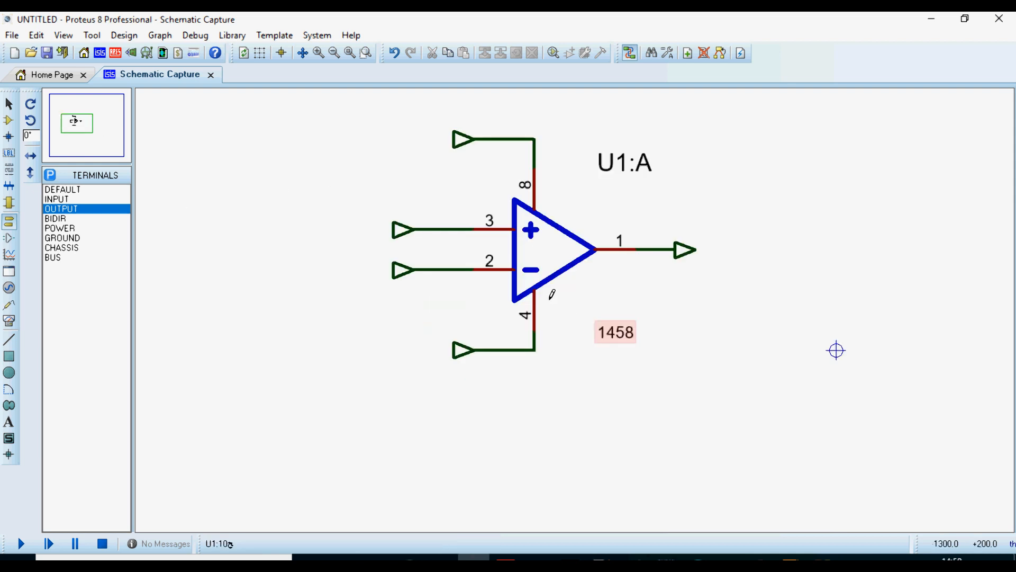
{"action": "scroll", "coordinate": [571, 383], "scroll_direction": "up", "scroll_amount": 1}
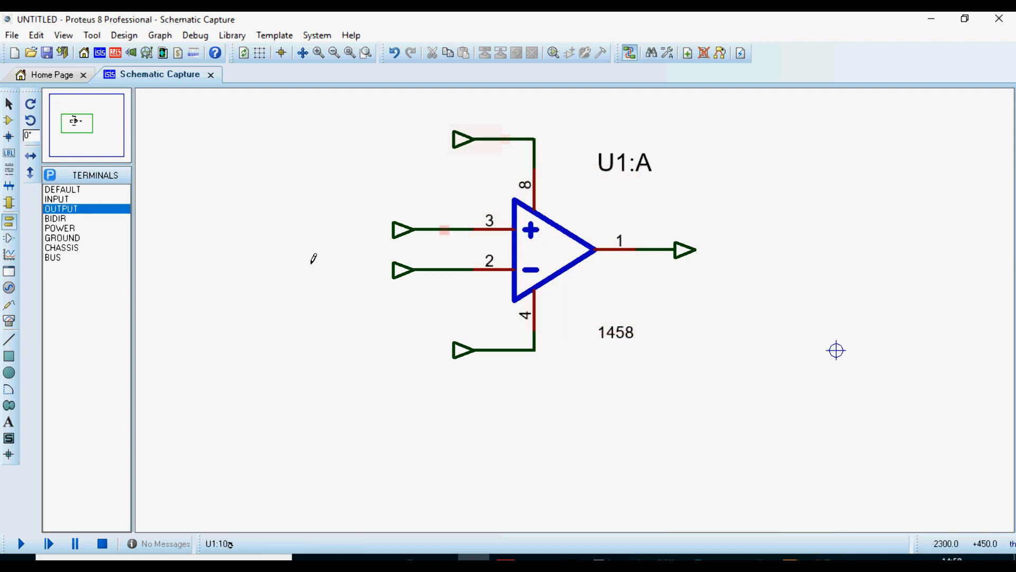
{"action": "right_click", "coordinate": [398, 301]}
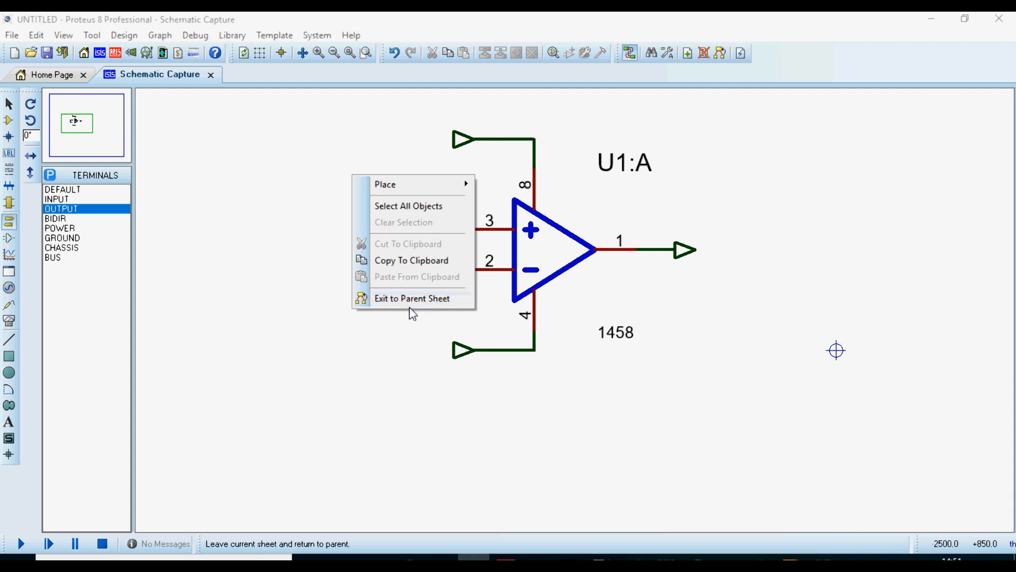
{"action": "left_click", "coordinate": [415, 300]}
{"action": "scroll", "coordinate": [578, 301], "scroll_direction": "up", "scroll_amount": 3}
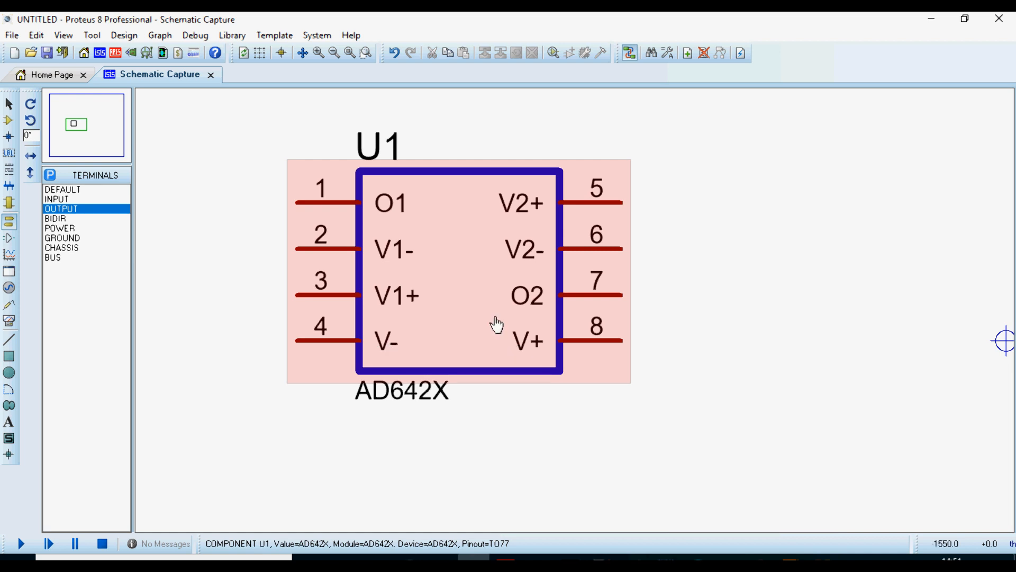
{"action": "right_click", "coordinate": [439, 276]}
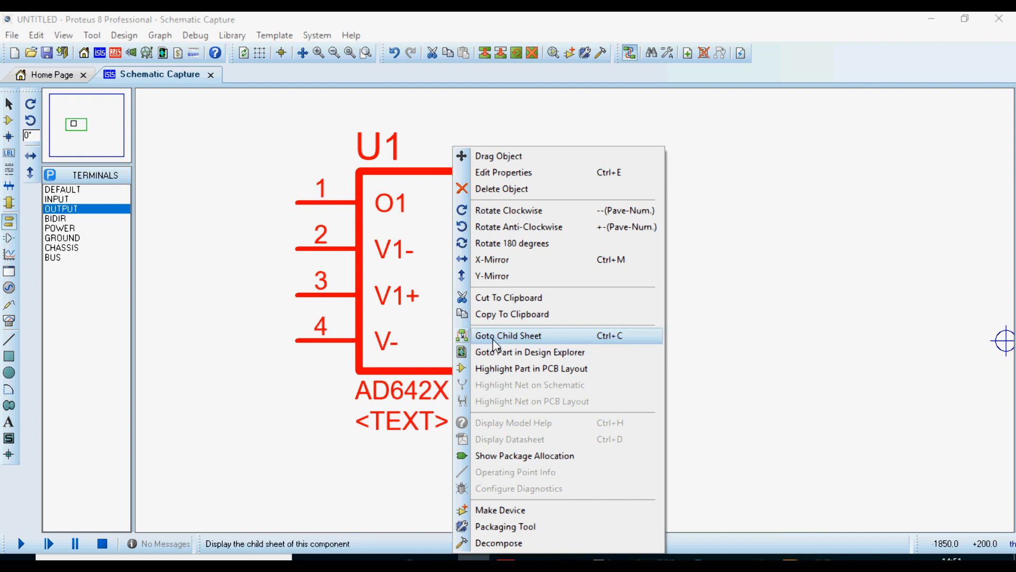
{"action": "left_click", "coordinate": [519, 342]}
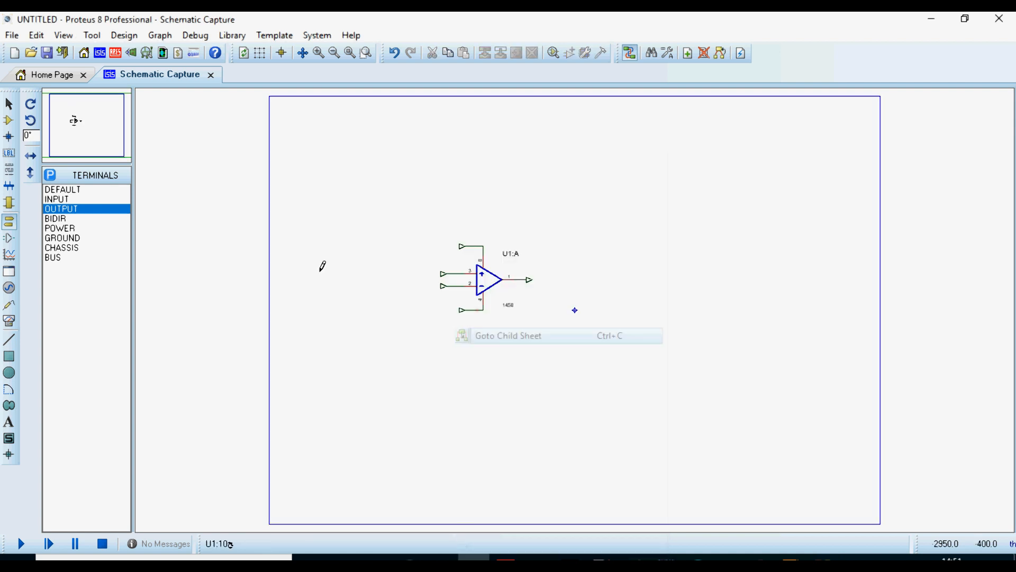
{"action": "scroll", "coordinate": [444, 275], "scroll_direction": "up", "scroll_amount": 4}
- Label the input terminals wired to pins 3 and 2 as V1+ and V1-
{"action": "double_click", "coordinate": [398, 288]}
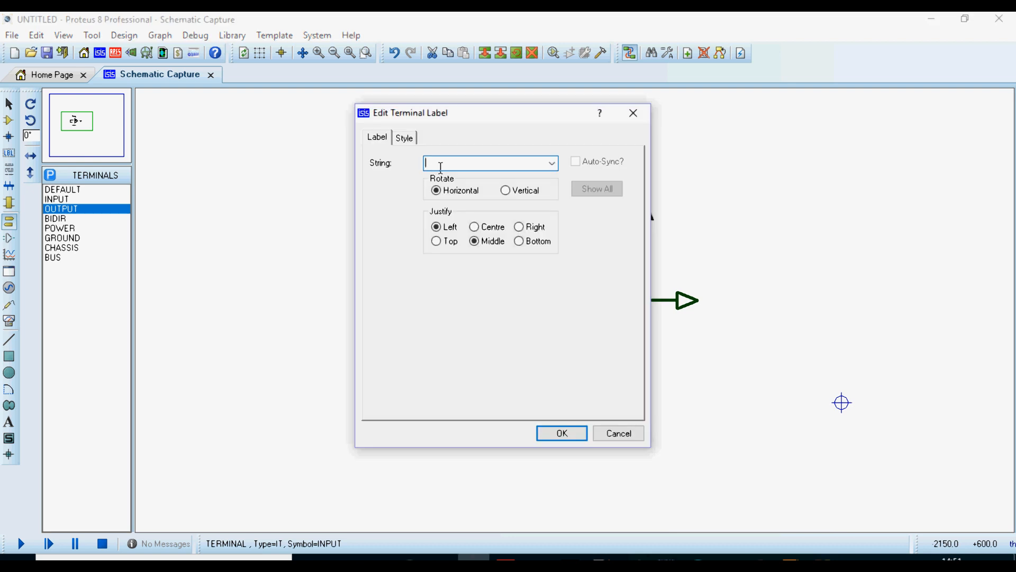
{"action": "left_click_drag", "start_coordinate": [457, 115], "coordinate": [696, 159]}
{"action": "left_click", "coordinate": [798, 476]}
{"action": "double_click", "coordinate": [413, 312]}
{"action": "type", "text": "V1-"}
{"action": "left_click", "coordinate": [562, 432]}
- Label the pin 8 terminal V+, the pin 4 terminal V- and the output terminal O1
{"action": "double_click", "coordinate": [469, 197]}
{"action": "type", "text": "V+"}
{"action": "left_click", "coordinate": [545, 433]}
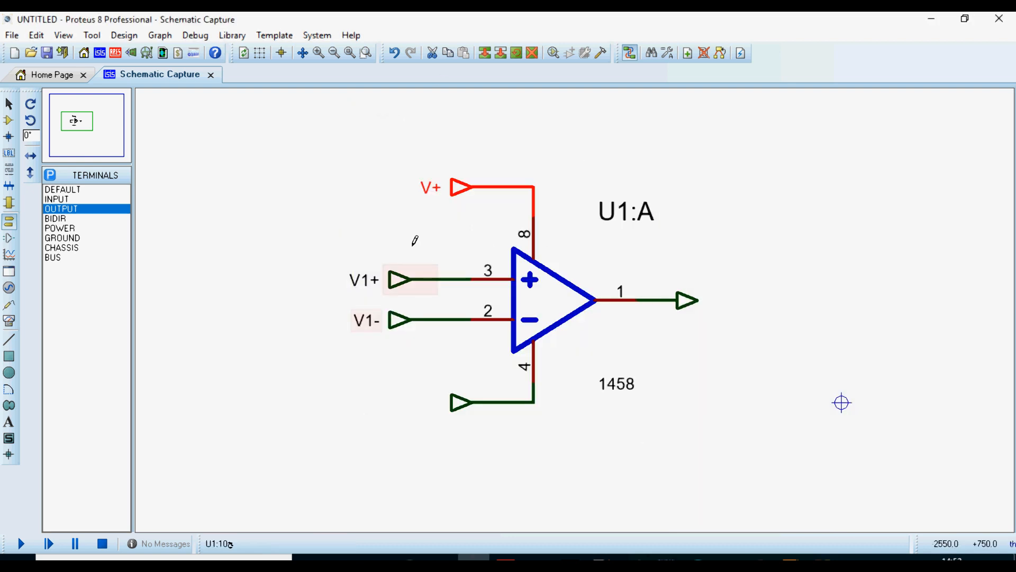
{"action": "double_click", "coordinate": [466, 399]}
{"action": "type", "text": "V-"}
{"action": "key", "text": "Return"}
{"action": "double_click", "coordinate": [685, 300]}
{"action": "type", "text": "O1"}
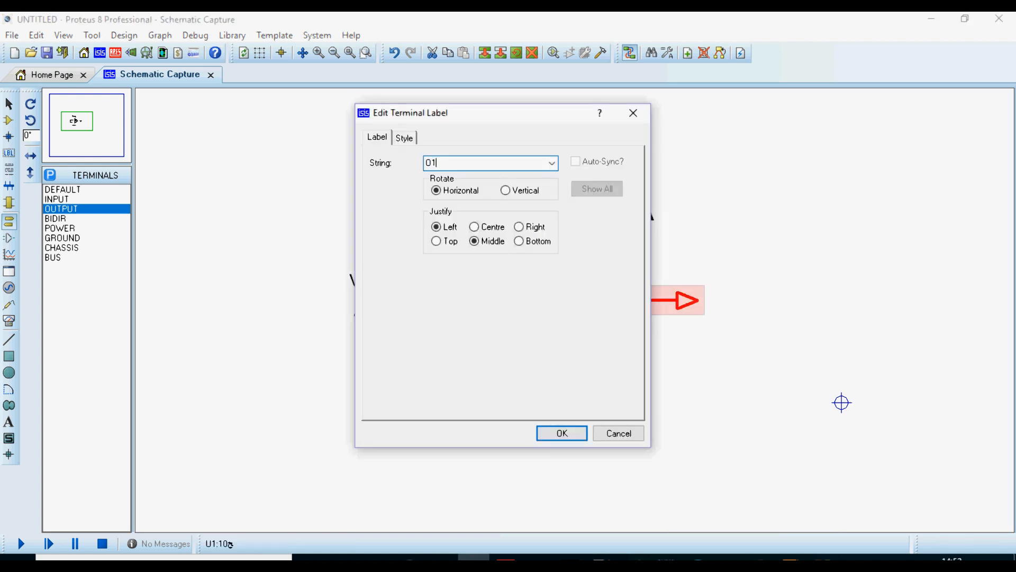
{"action": "left_click", "coordinate": [579, 430]}
- Duplicate the entire labelled op-amp circuit and place the copy to its right
{"action": "key", "text": "ctrl+a"}
{"action": "left_click", "coordinate": [485, 52]}
{"action": "left_click", "coordinate": [939, 333]}
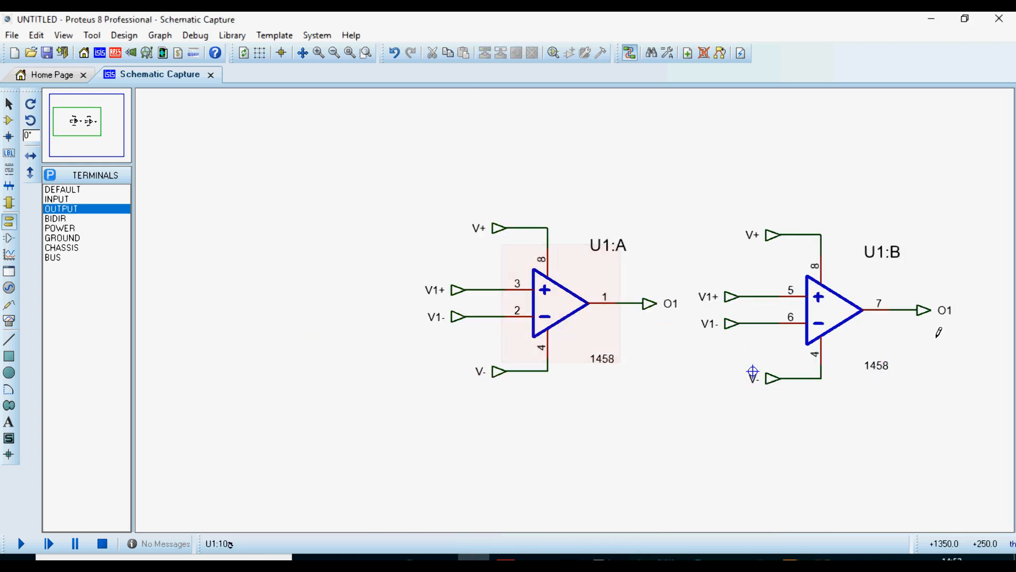
- Relabel the copied circuit's terminals at pins 5, 6 and 7 as V2+, V2- and O2
{"action": "scroll", "coordinate": [939, 333], "scroll_direction": "up", "scroll_amount": 1}
{"action": "double_click", "coordinate": [244, 253]}
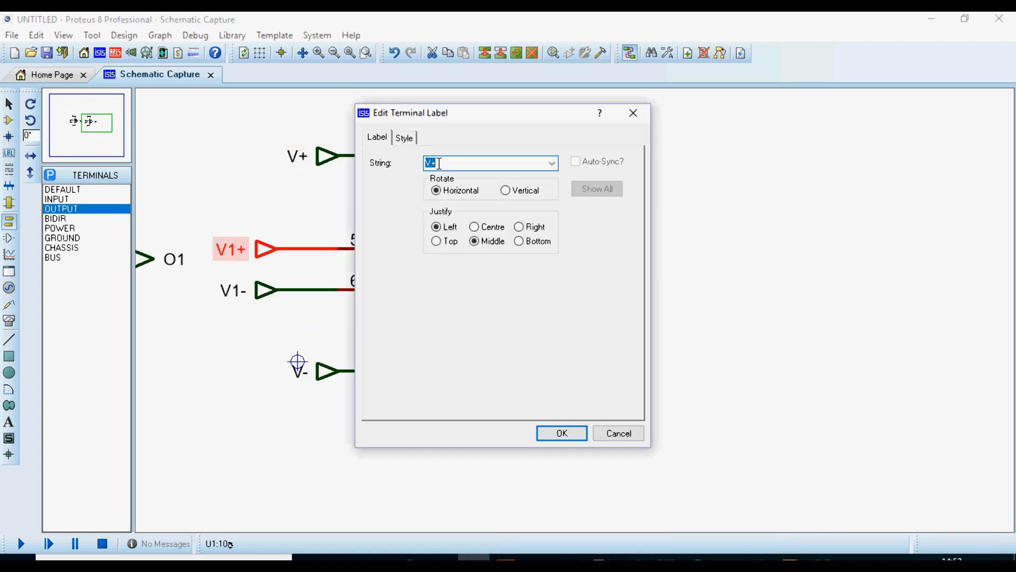
{"action": "key", "text": "Return"}
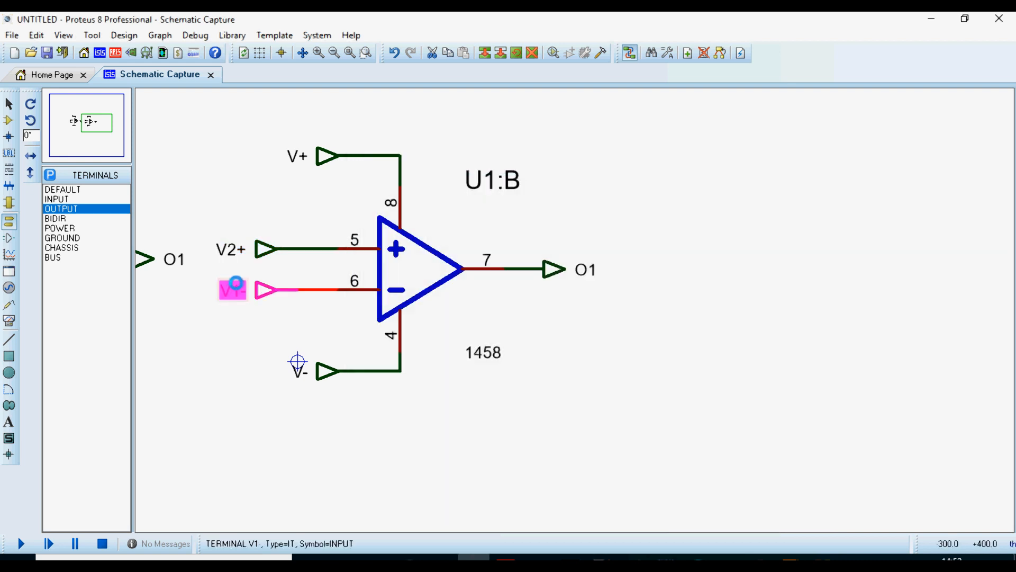
{"action": "double_click", "coordinate": [236, 290]}
{"action": "type", "text": "V2-"}
{"action": "key", "text": "Return"}
{"action": "double_click", "coordinate": [550, 268]}
{"action": "type", "text": "O"}
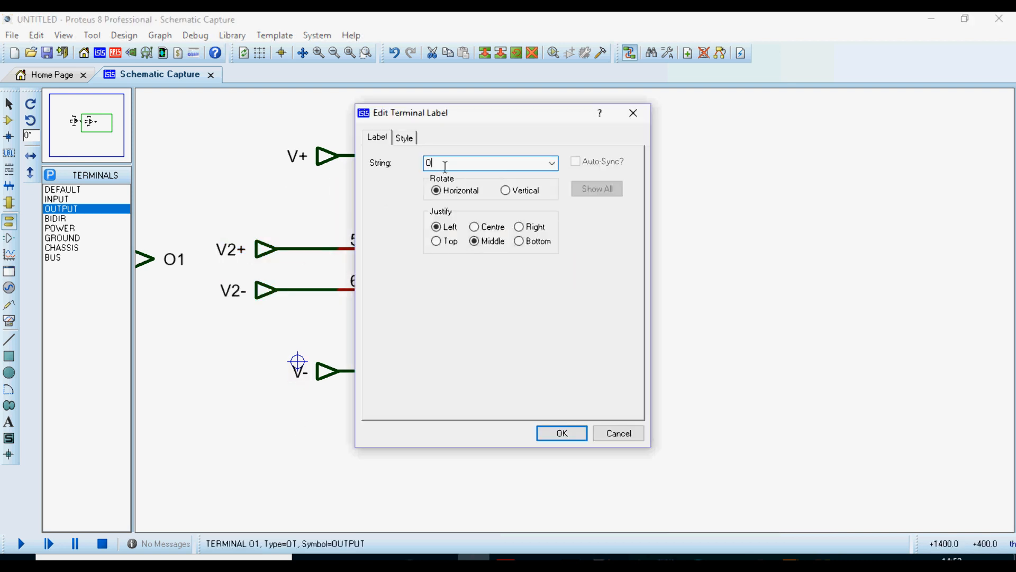
{"action": "type", "text": "2"}
{"action": "key", "text": "Return"}
- Remove the copied V+ and V- terminals and wire the second op-amp's pins 8 and 4 to the first op-amp's supply lines
{"action": "key", "text": "Delete"}
{"action": "left_click", "coordinate": [626, 227]}
{"action": "left_click", "coordinate": [214, 187]}
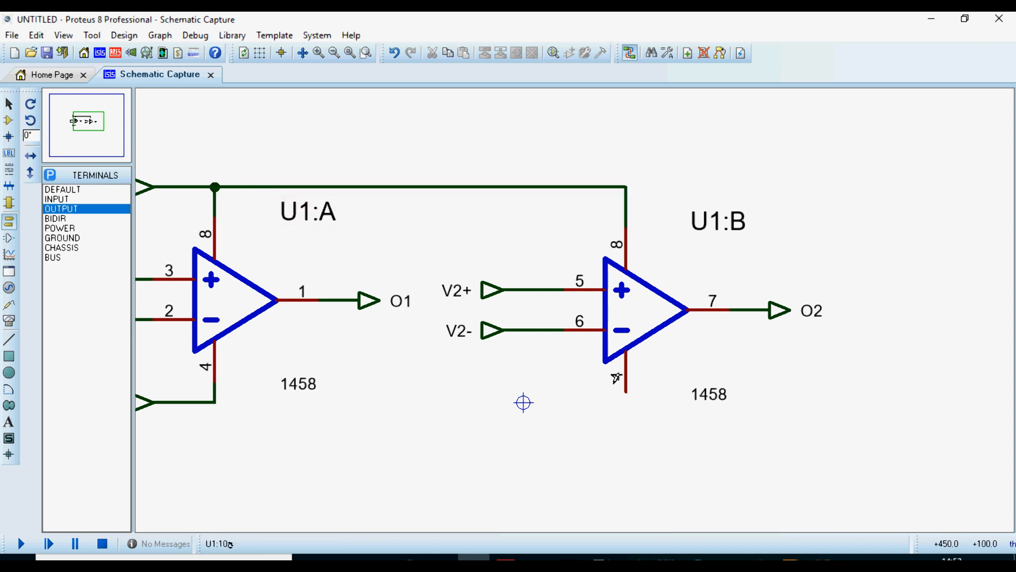
{"action": "left_click", "coordinate": [616, 379]}
{"action": "left_click", "coordinate": [214, 403]}
{"action": "right_click", "coordinate": [317, 212]}
{"action": "key", "text": "Escape"}
- Exit the completed child sheet to the parent sheet with the AD642X component
{"action": "scroll", "coordinate": [688, 289], "scroll_direction": "down", "scroll_amount": 1}
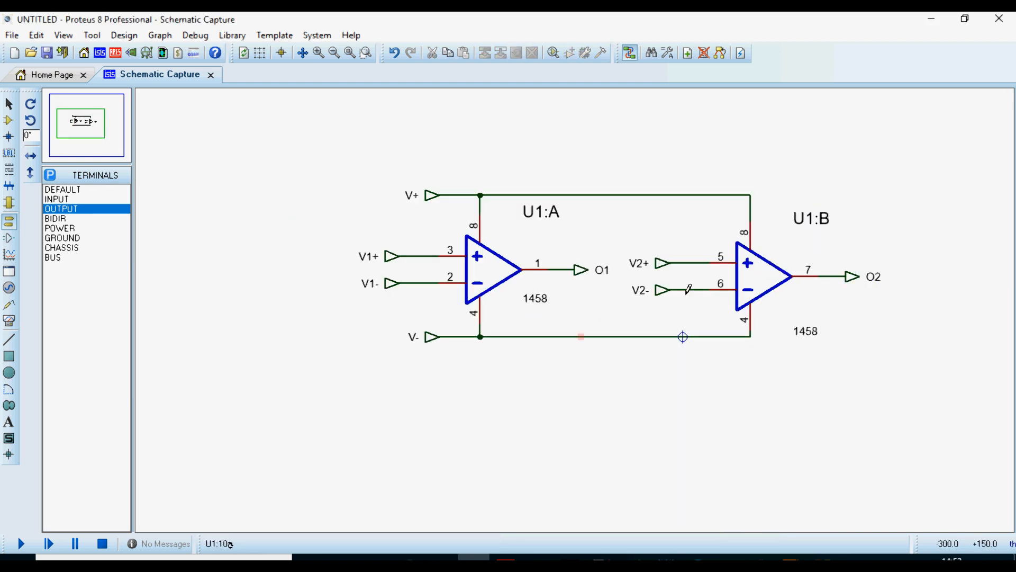
{"action": "scroll", "coordinate": [688, 288], "scroll_direction": "down", "scroll_amount": 1}
{"action": "scroll", "coordinate": [731, 288], "scroll_direction": "up", "scroll_amount": 1}
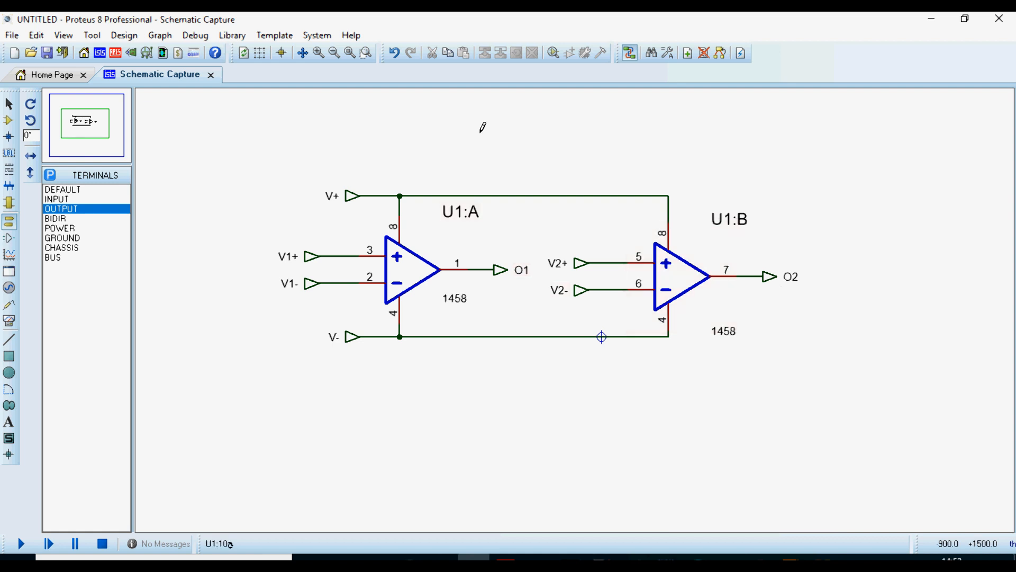
{"action": "right_click", "coordinate": [495, 126]}
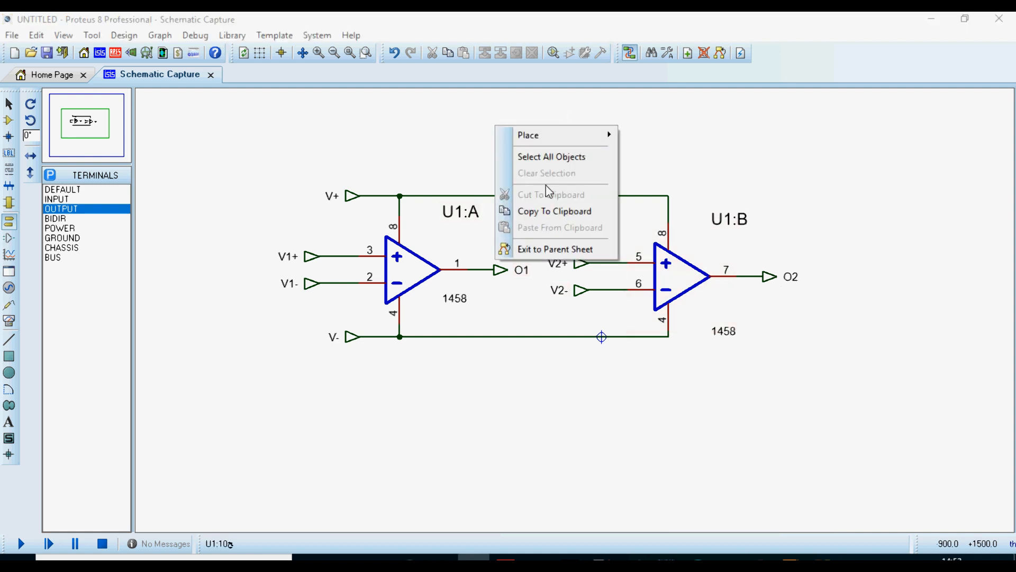
{"action": "left_click", "coordinate": [541, 250]}
{"action": "scroll", "coordinate": [417, 320], "scroll_direction": "up", "scroll_amount": 5}
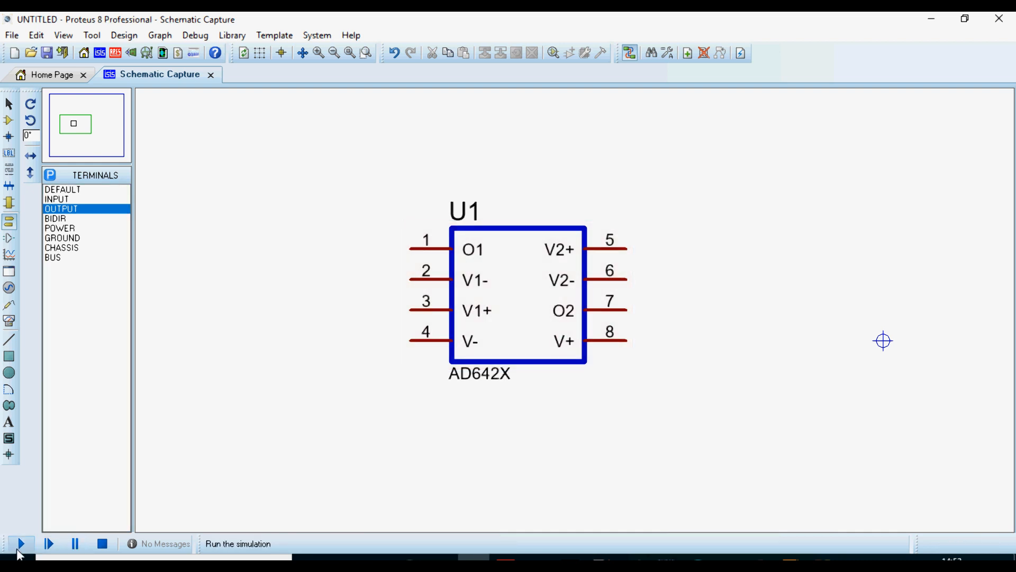
- Run the simulation to test the AD642X model, then stop it
{"action": "left_click", "coordinate": [20, 548]}
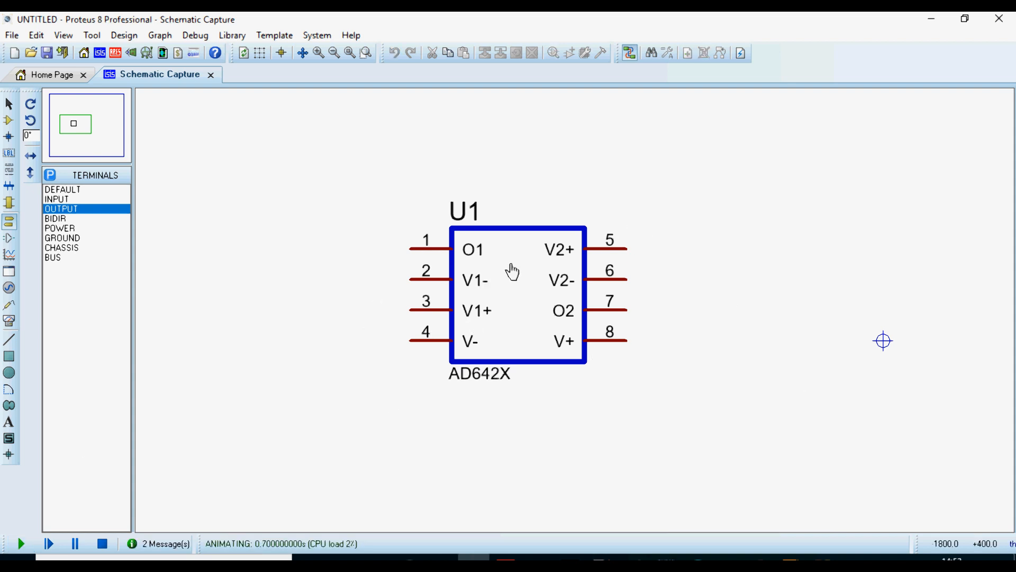
{"action": "left_click", "coordinate": [101, 545]}
{"action": "left_click", "coordinate": [316, 76]}
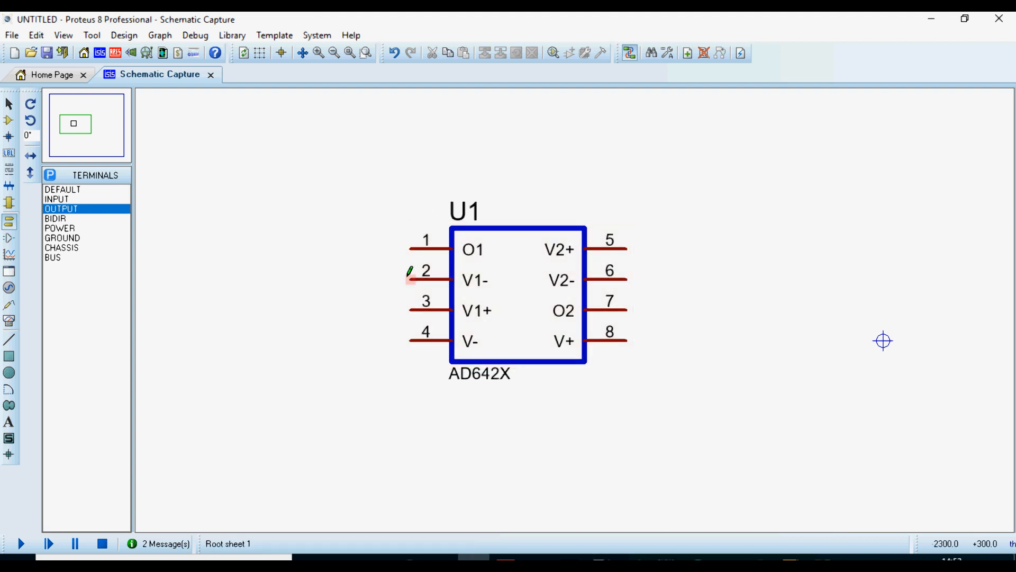
- Wire V1- to O1 and V2- to O2 on the AD642X as feedback connections
{"action": "left_click", "coordinate": [409, 277]}
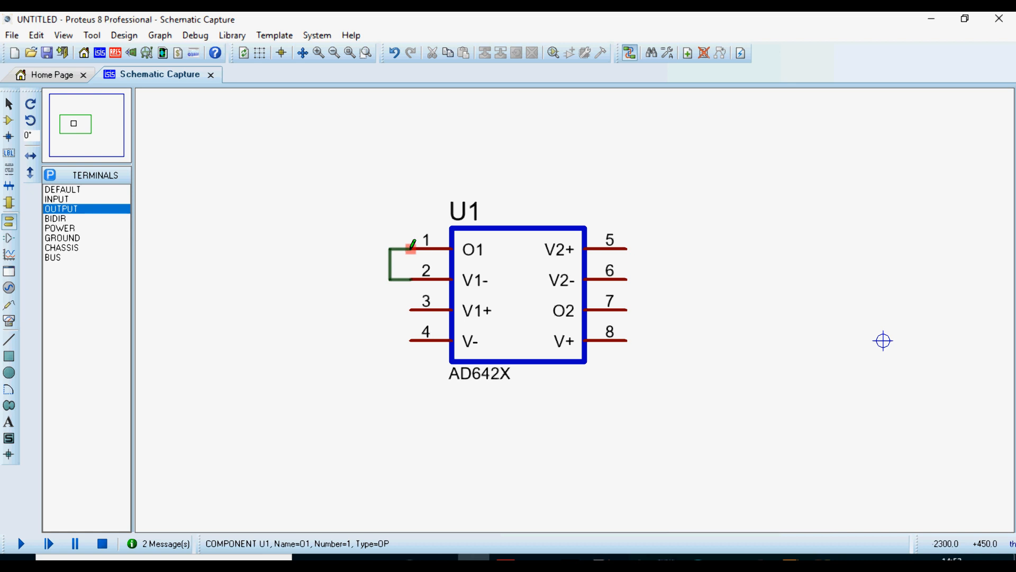
{"action": "left_click", "coordinate": [628, 277]}
{"action": "left_click", "coordinate": [627, 310]}
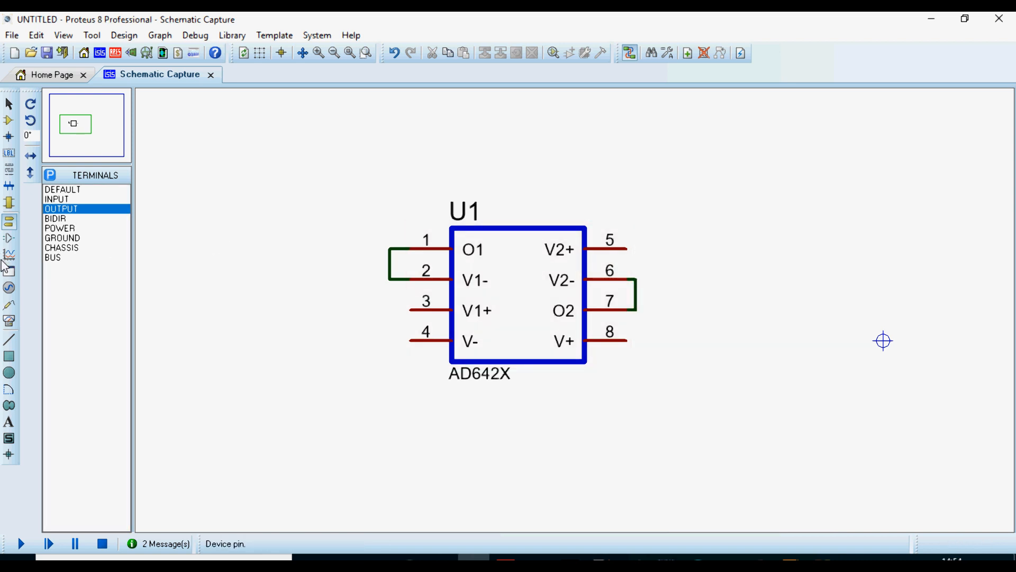
- Place a DC generator left of the AD642X and wire it to the V1+ and V2+ pins
{"action": "left_click", "coordinate": [10, 289]}
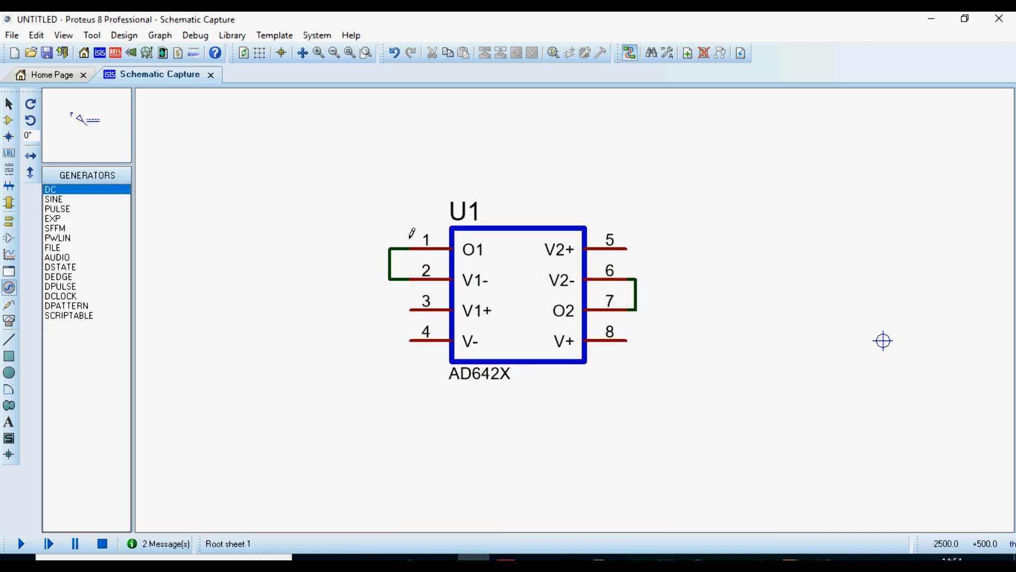
{"action": "left_click", "coordinate": [323, 208]}
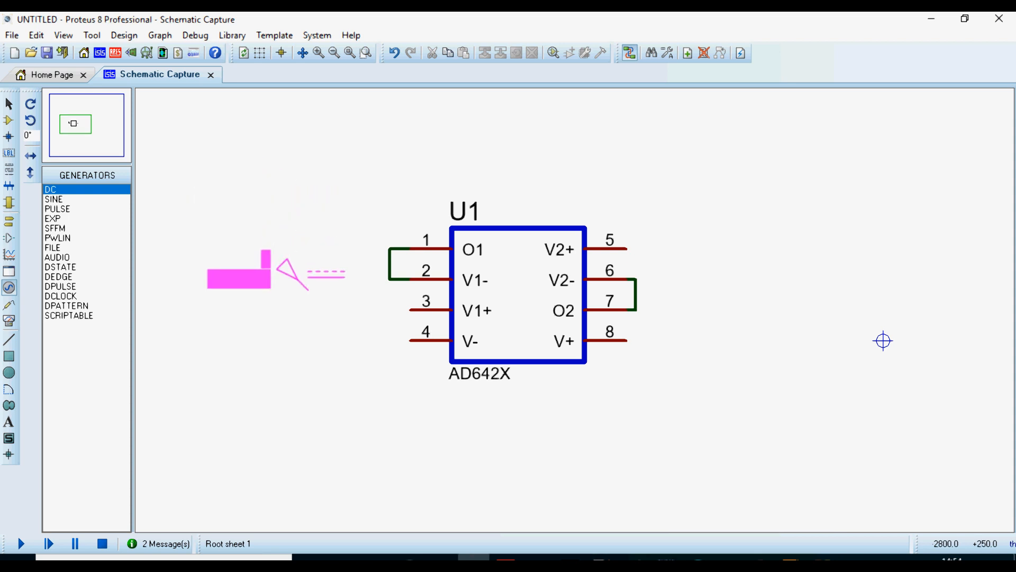
{"action": "left_click", "coordinate": [308, 309]}
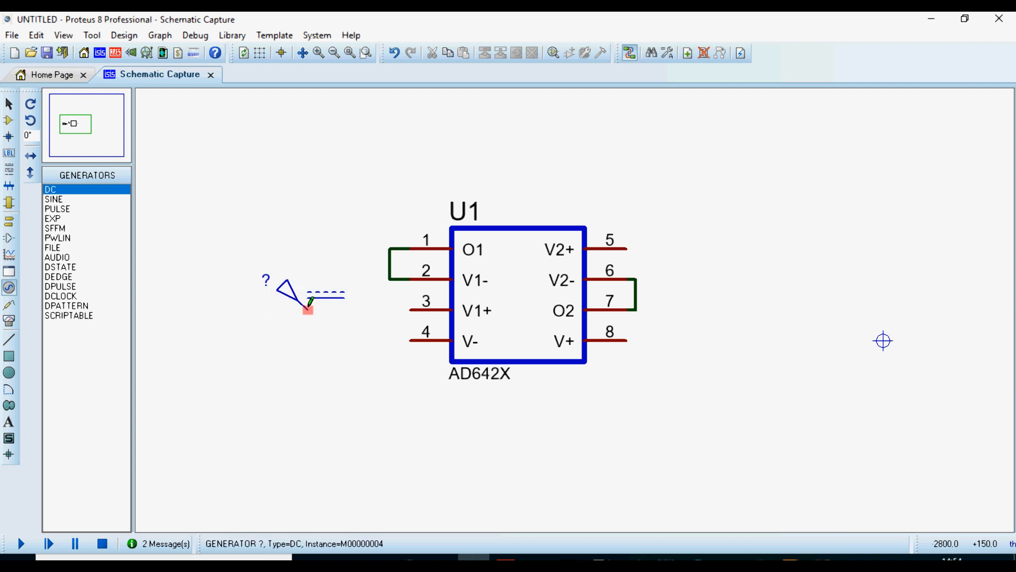
{"action": "left_click", "coordinate": [308, 309]}
{"action": "left_click", "coordinate": [413, 310]}
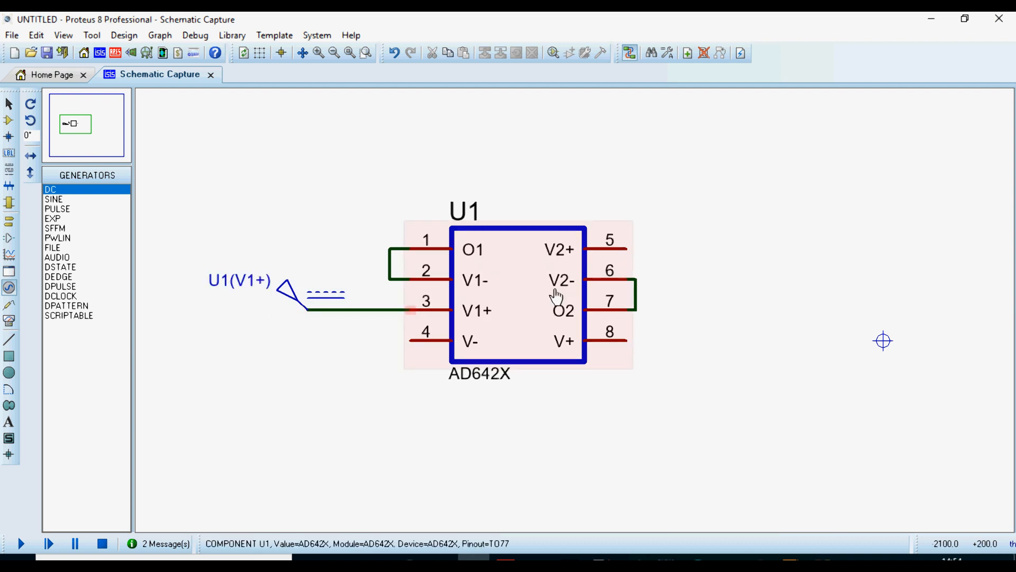
{"action": "left_click", "coordinate": [626, 247]}
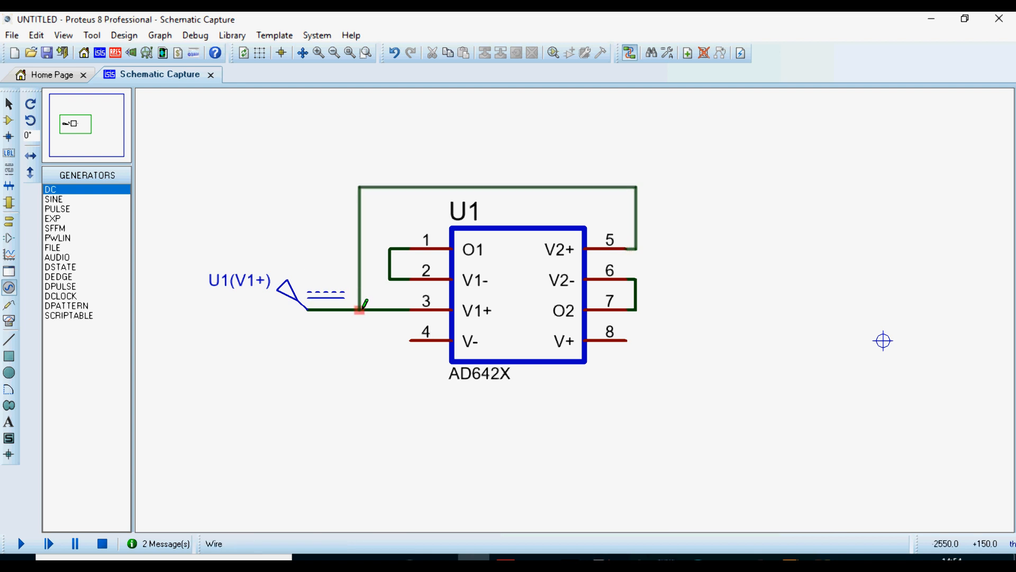
{"action": "left_click", "coordinate": [361, 309]}
- Name the DC generator at the V1+ pin Vin and change its analogue type to Sine
{"action": "double_click", "coordinate": [295, 296]}
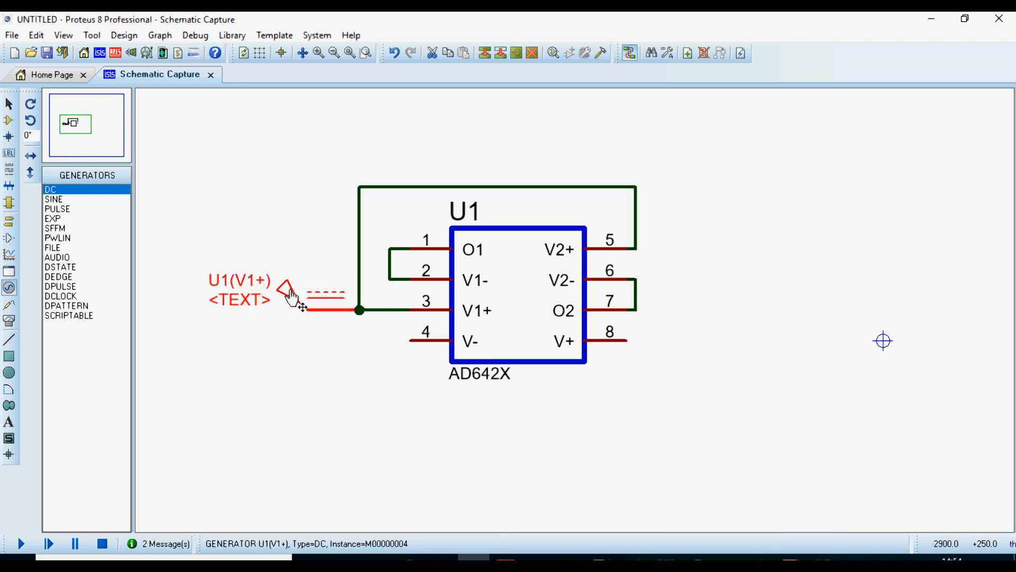
{"action": "type", "text": "v"}
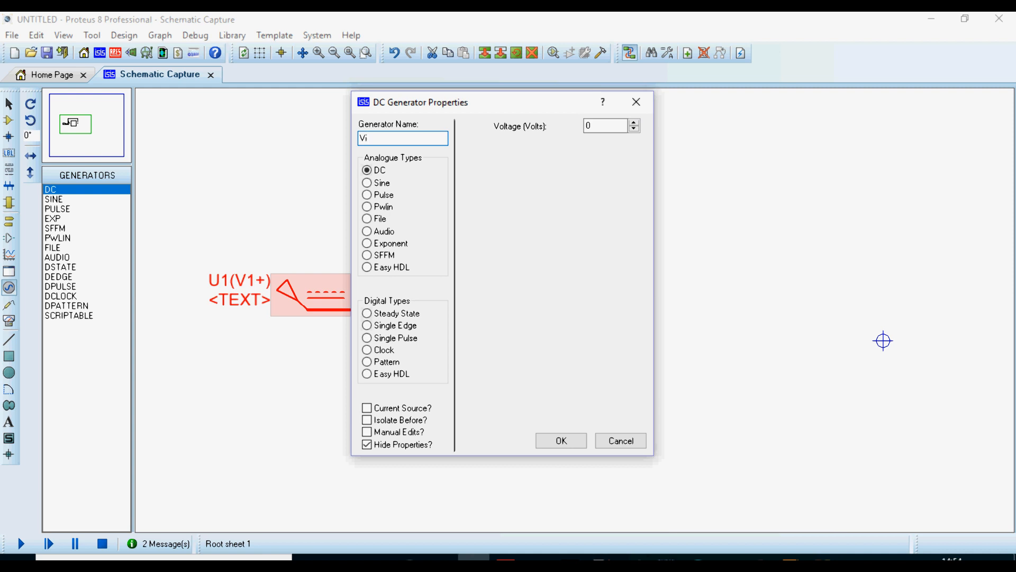
{"action": "left_click", "coordinate": [373, 184]}
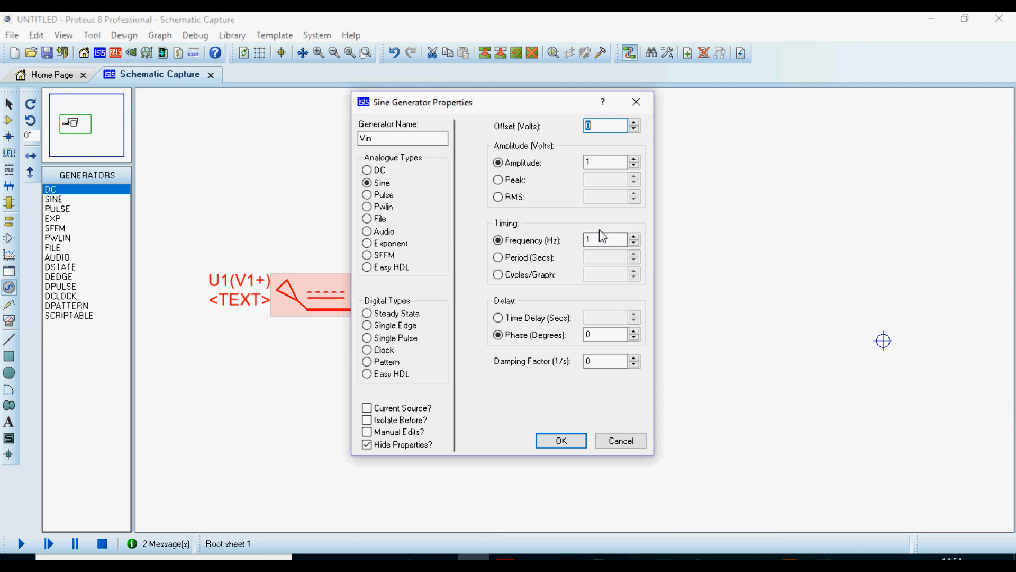
{"action": "left_click", "coordinate": [544, 440]}
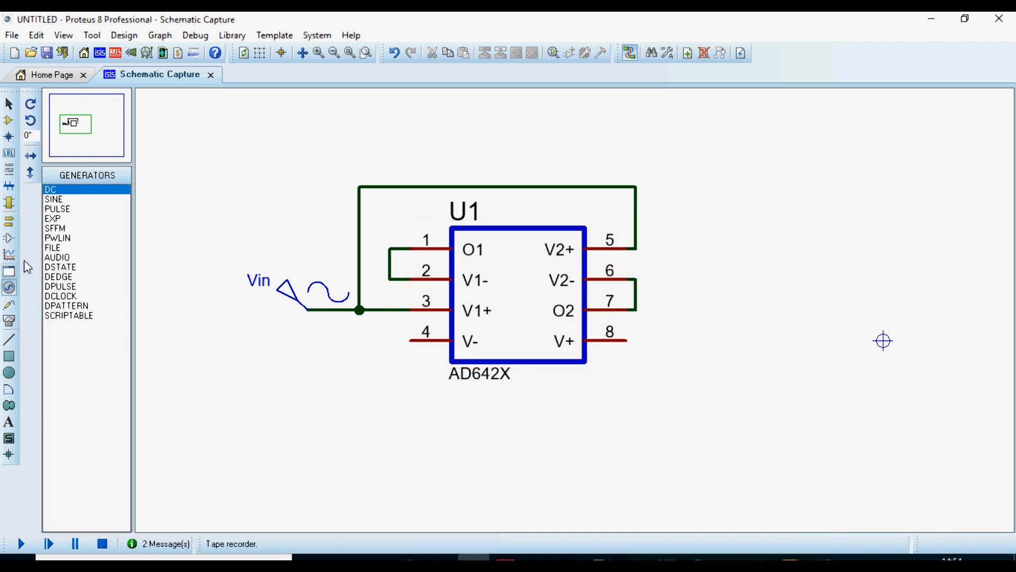
- Place a power terminal left of the AD642X, rotate it anti-clockwise and align it with the V- pin
{"action": "left_click", "coordinate": [15, 222]}
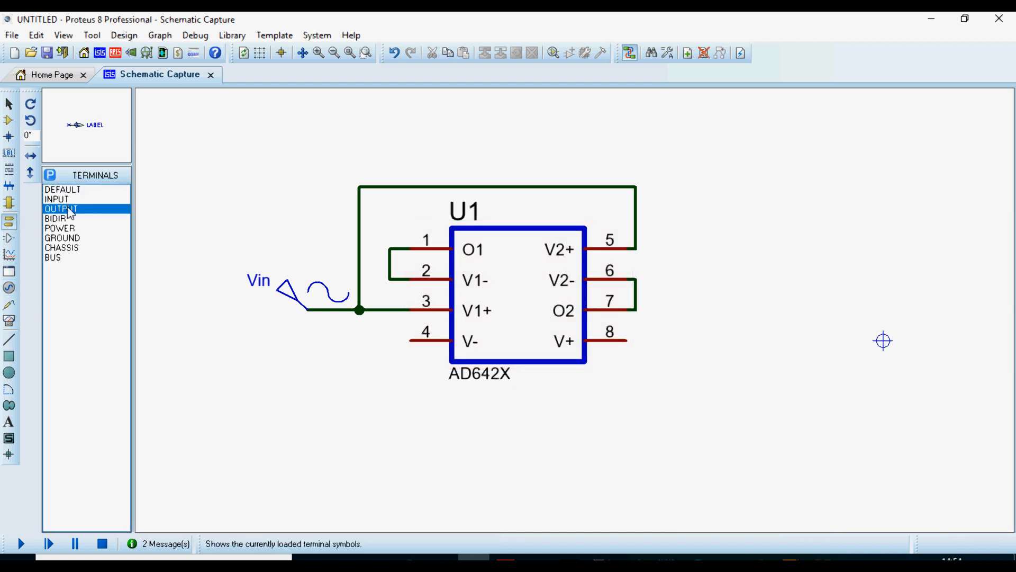
{"action": "left_click", "coordinate": [9, 287]}
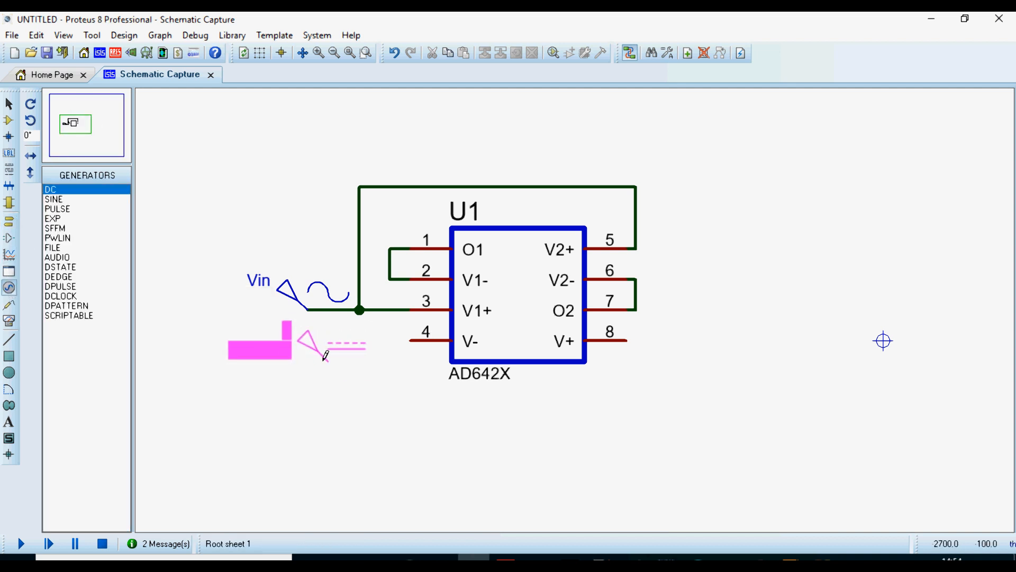
{"action": "left_click", "coordinate": [10, 221]}
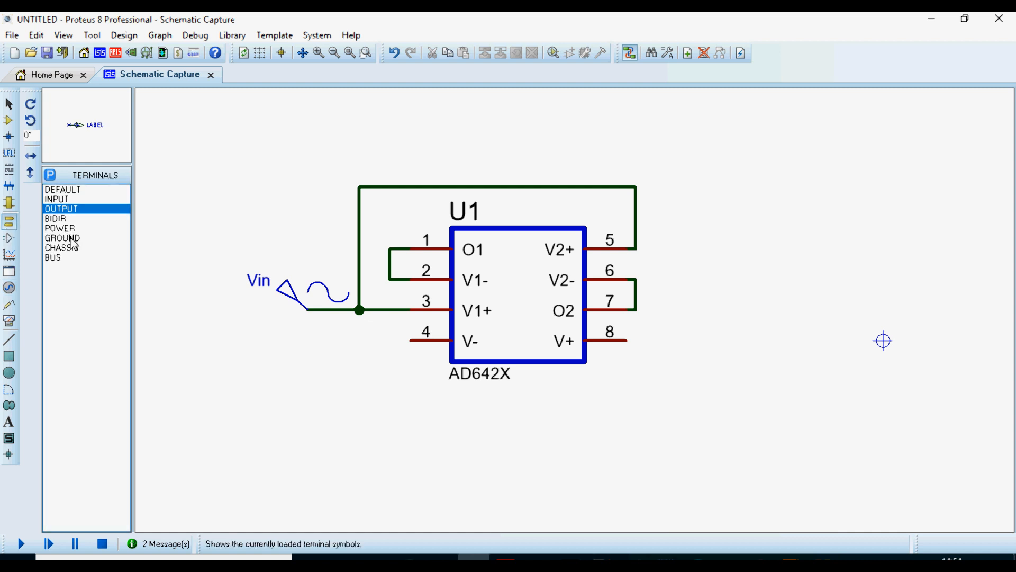
{"action": "left_click", "coordinate": [57, 229]}
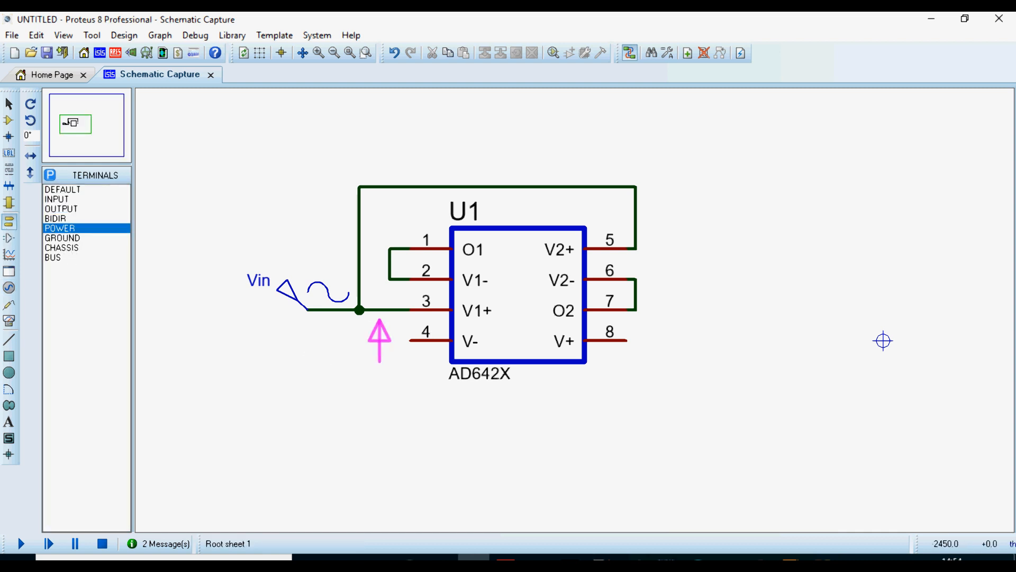
{"action": "left_click", "coordinate": [319, 356]}
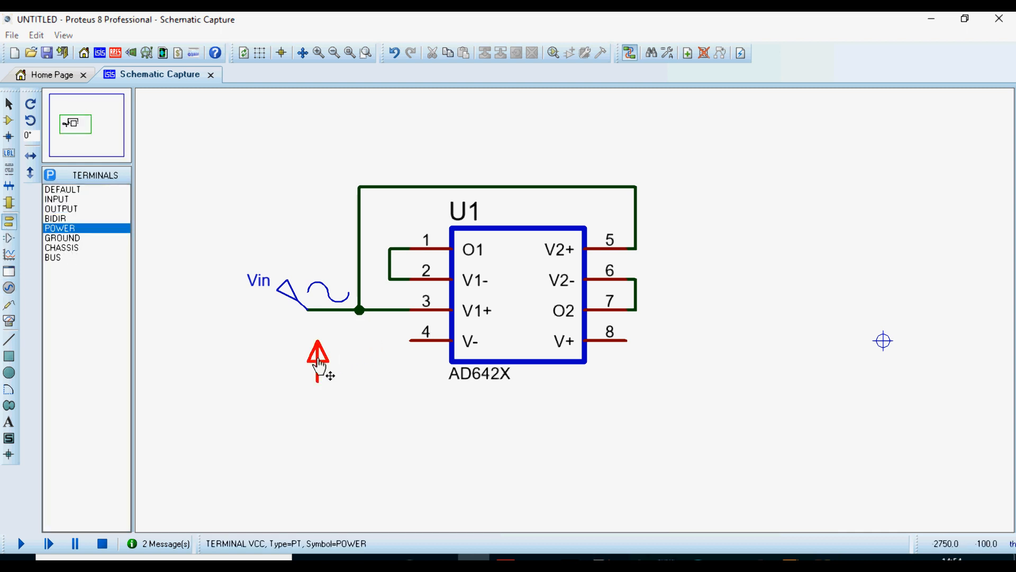
{"action": "right_click", "coordinate": [323, 352]}
{"action": "left_click", "coordinate": [446, 163]}
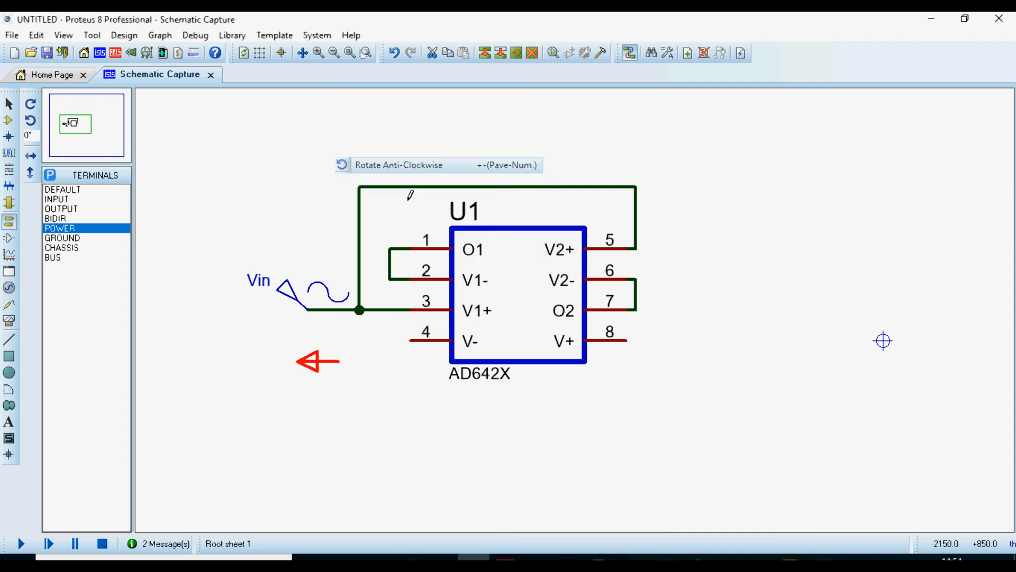
{"action": "left_click_drag", "start_coordinate": [349, 341], "coordinate": [359, 340]}
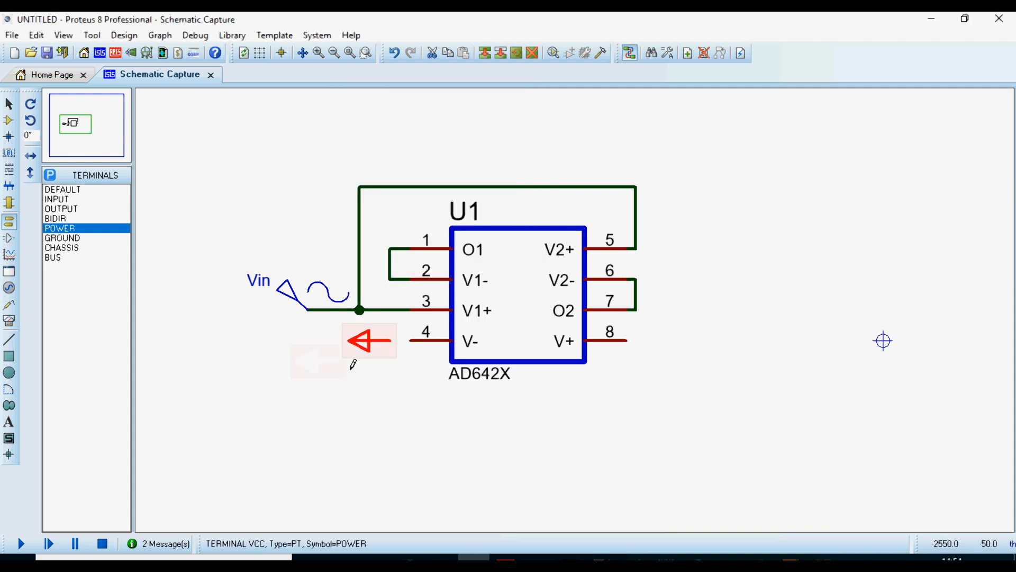
- Wire the power terminal to the V- pin and label it +12V
{"action": "left_click", "coordinate": [351, 366]}
{"action": "left_click", "coordinate": [390, 341]}
{"action": "left_click", "coordinate": [413, 340]}
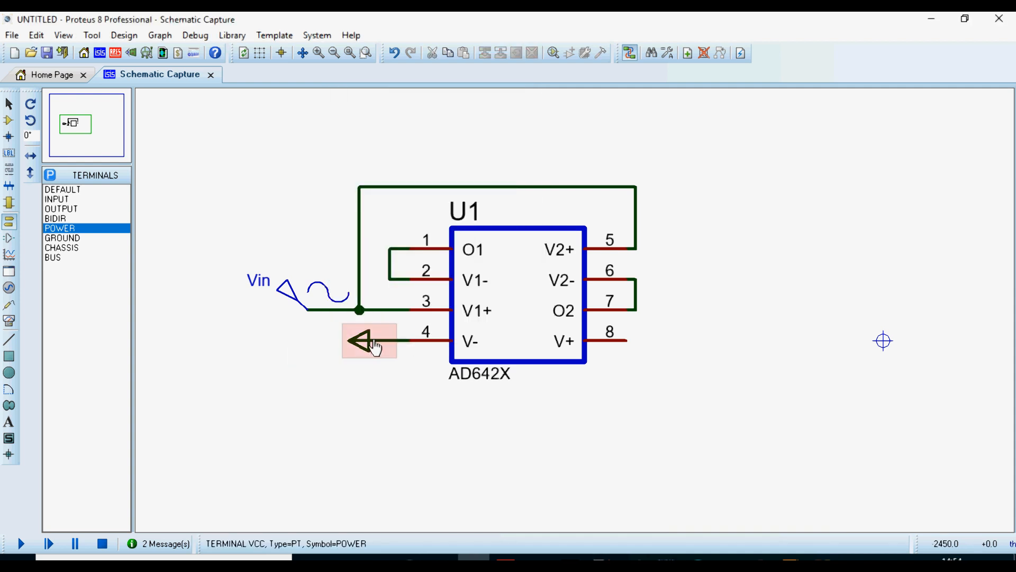
{"action": "double_click", "coordinate": [372, 343]}
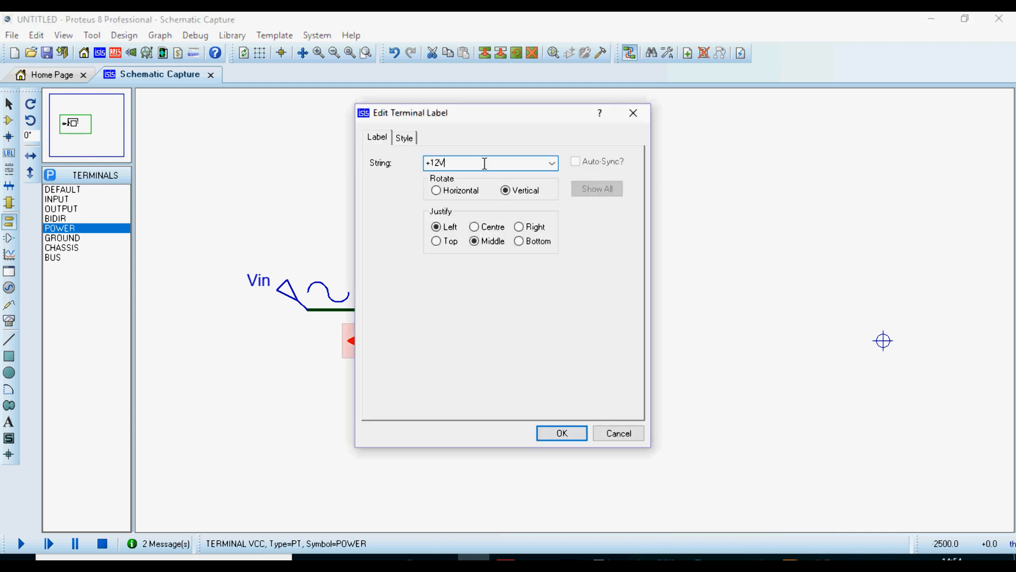
{"action": "left_click", "coordinate": [562, 433]}
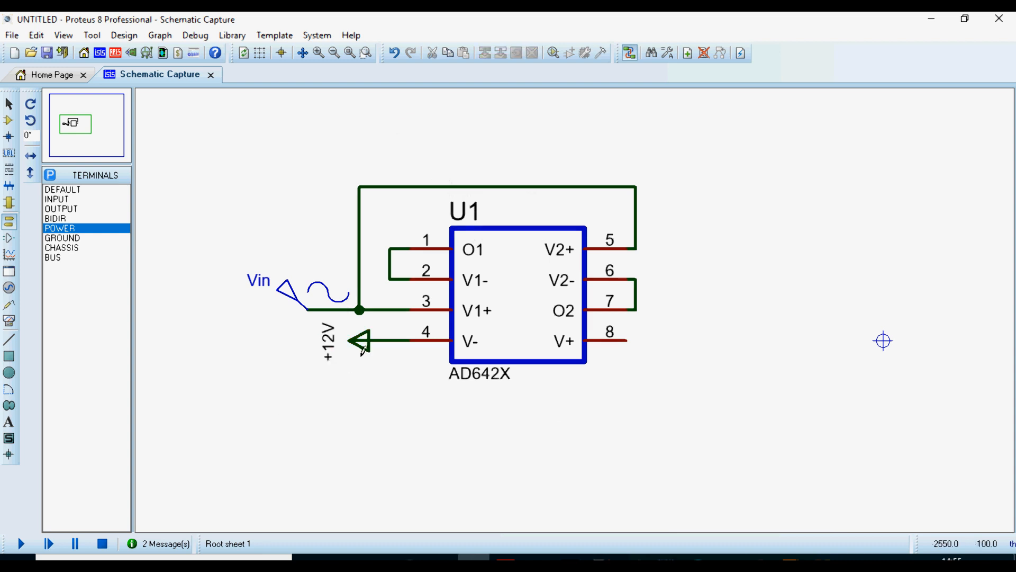
- Copy the +12V terminal to the right of the V+ pin and relabel the original at V- as -12V
{"action": "left_click", "coordinate": [486, 53]}
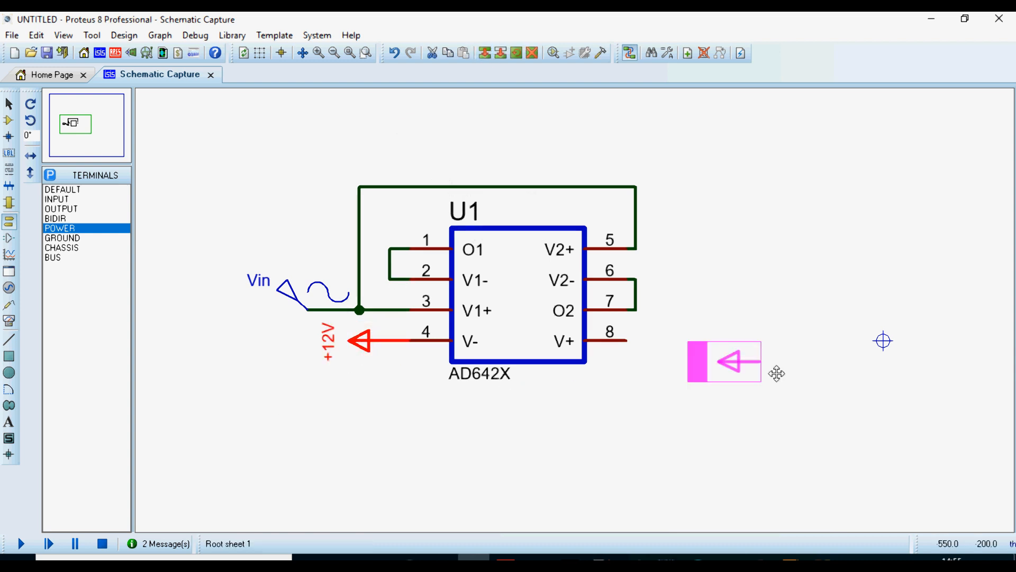
{"action": "left_click", "coordinate": [738, 361]}
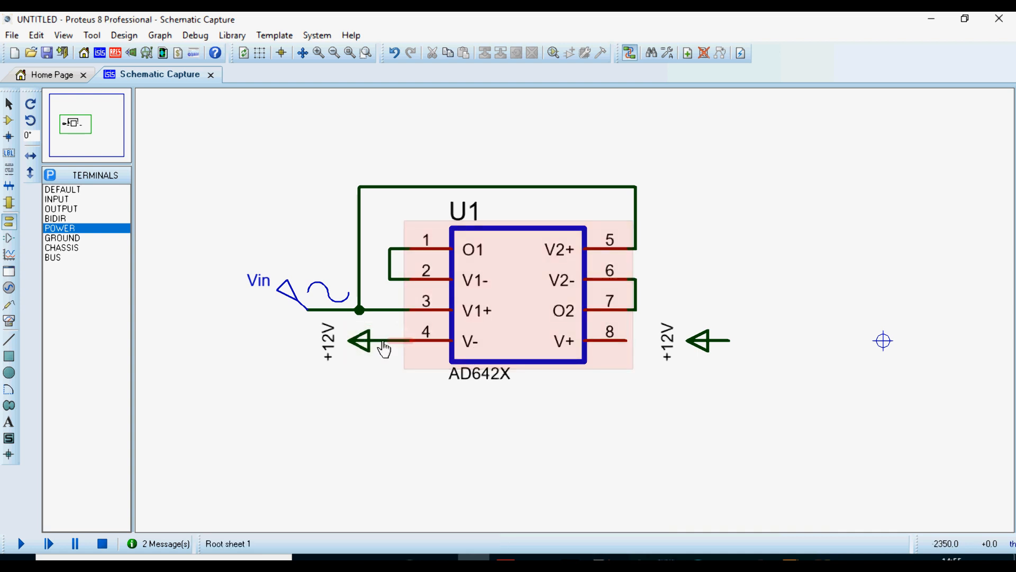
{"action": "double_click", "coordinate": [364, 340]}
{"action": "left_click", "coordinate": [431, 164]}
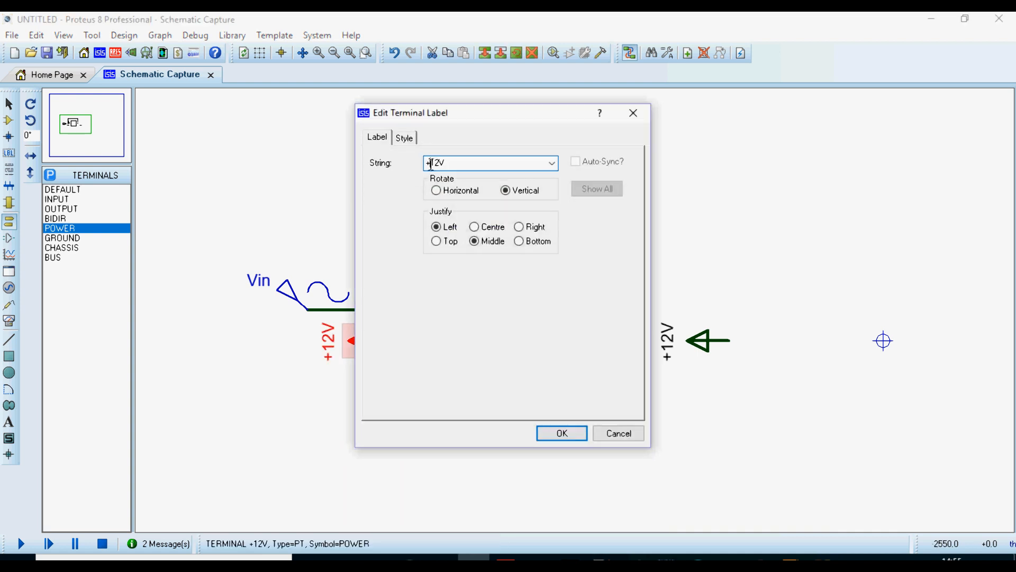
{"action": "type", "text": "-"}
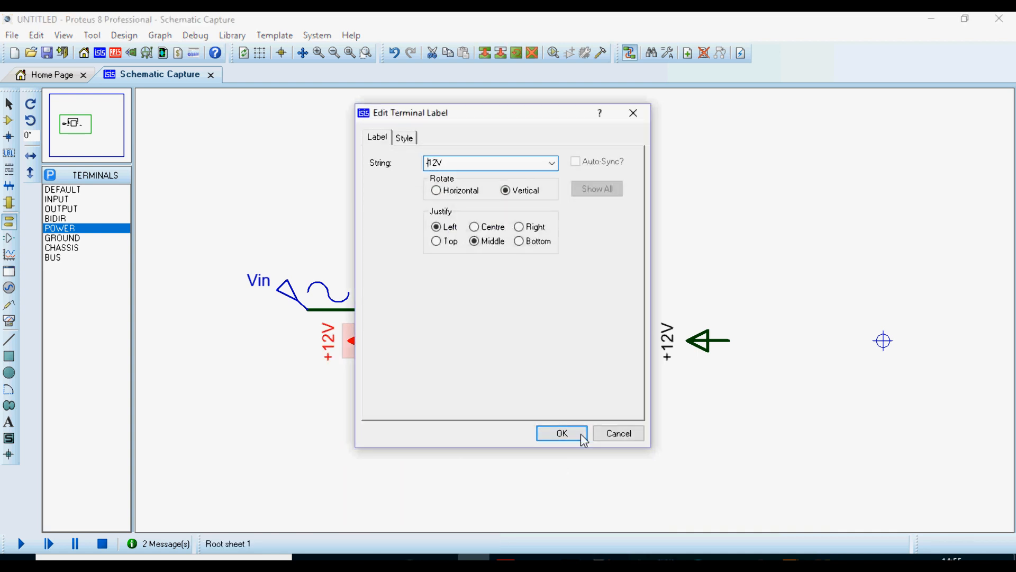
{"action": "left_click", "coordinate": [580, 433]}
- Mirror the +12V terminal horizontally, wire it to the V+ pin and move it closer to the AD642X
{"action": "right_click", "coordinate": [705, 345]}
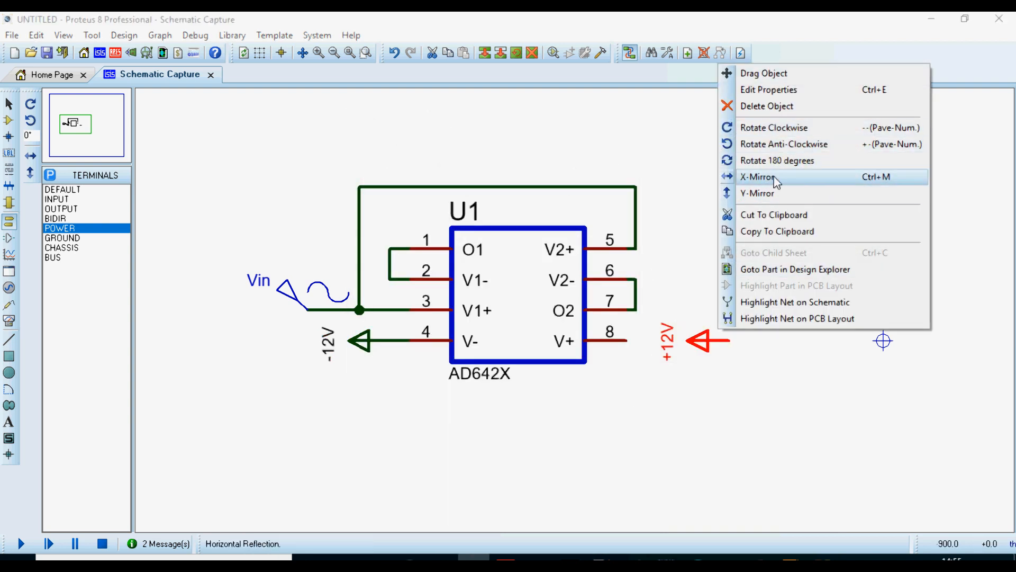
{"action": "left_click", "coordinate": [774, 178]}
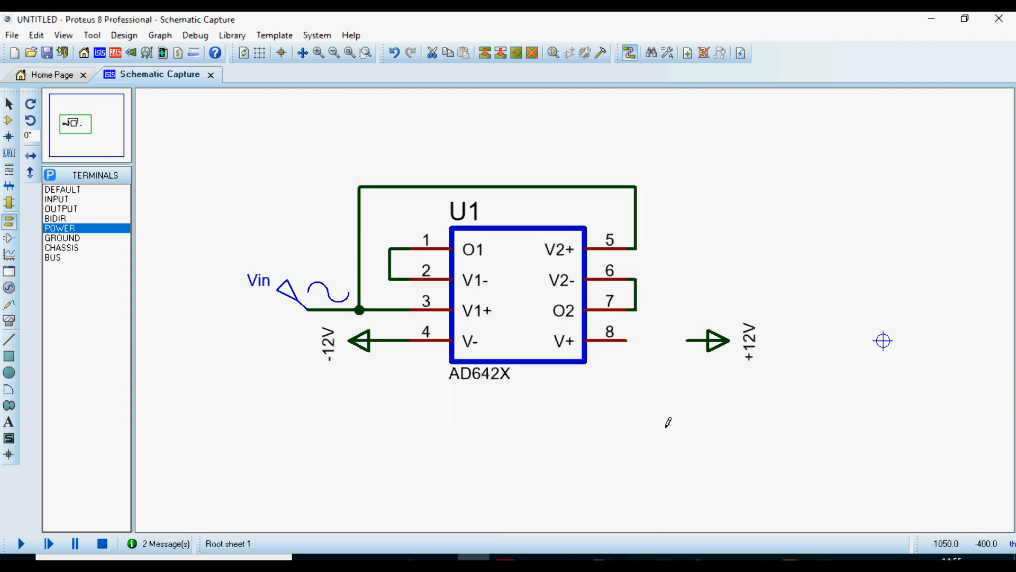
{"action": "left_click", "coordinate": [688, 341]}
{"action": "left_click", "coordinate": [628, 340]}
{"action": "right_click", "coordinate": [709, 344]}
{"action": "left_click_drag", "start_coordinate": [709, 344], "coordinate": [657, 343]}
{"action": "left_click", "coordinate": [737, 251]}
- Place a voltage probe on the V2- and O2 feedback wire and name it Vout2
{"action": "scroll", "coordinate": [408, 313], "scroll_direction": "down", "scroll_amount": 1}
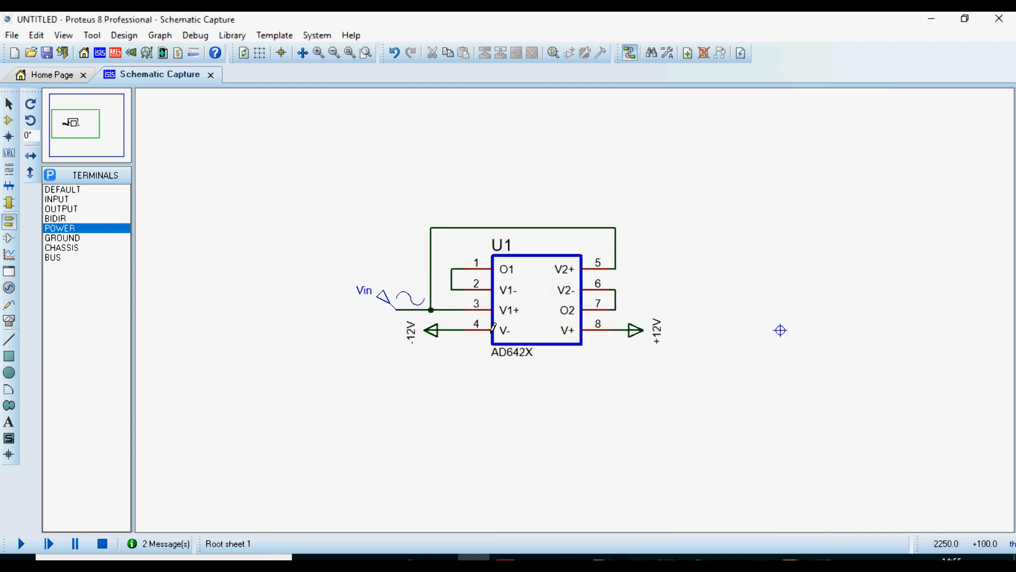
{"action": "scroll", "coordinate": [476, 317], "scroll_direction": "up", "scroll_amount": 1}
{"action": "scroll", "coordinate": [578, 327], "scroll_direction": "down", "scroll_amount": 1}
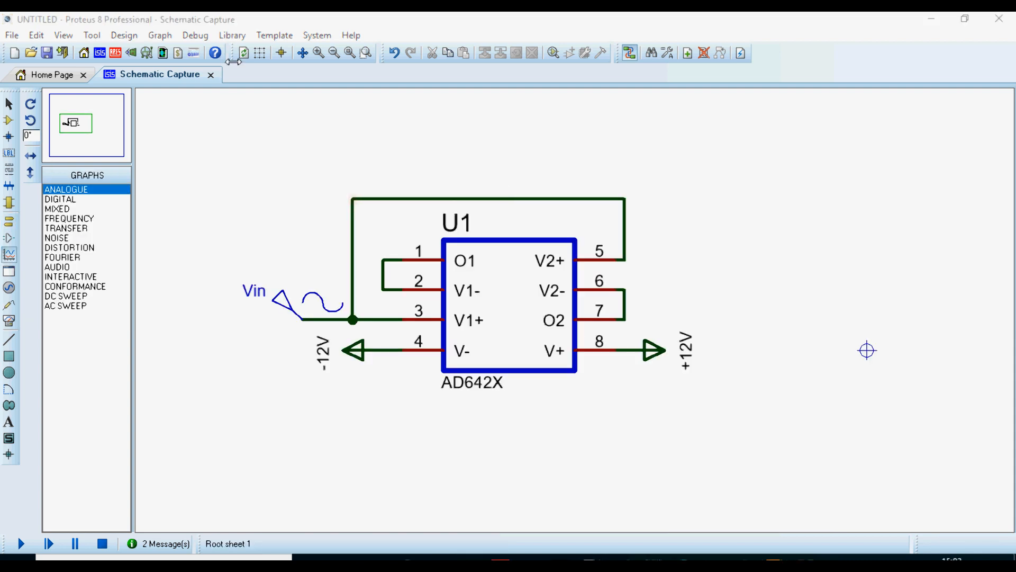
{"action": "left_click", "coordinate": [9, 304]}
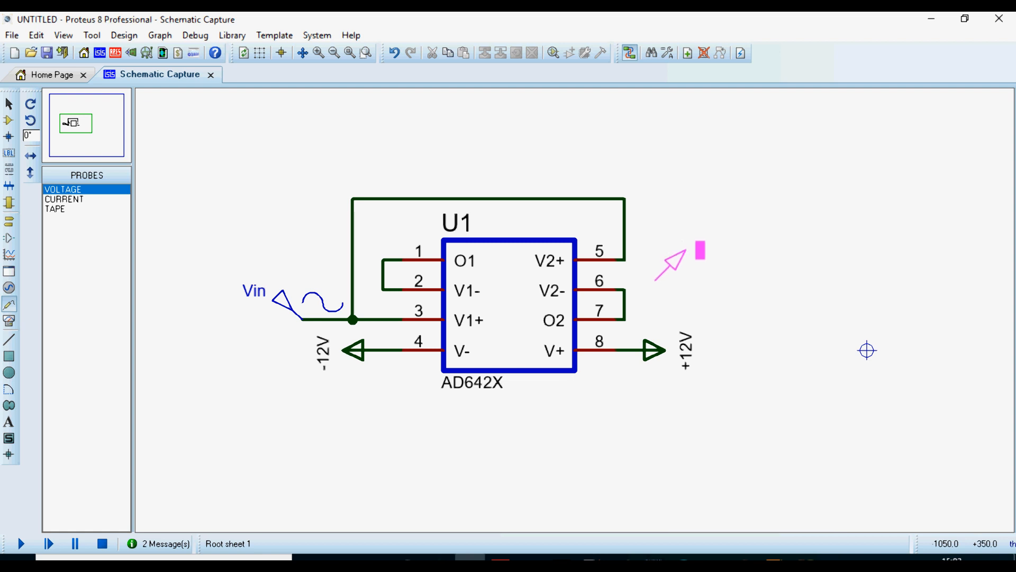
{"action": "left_click", "coordinate": [656, 290]}
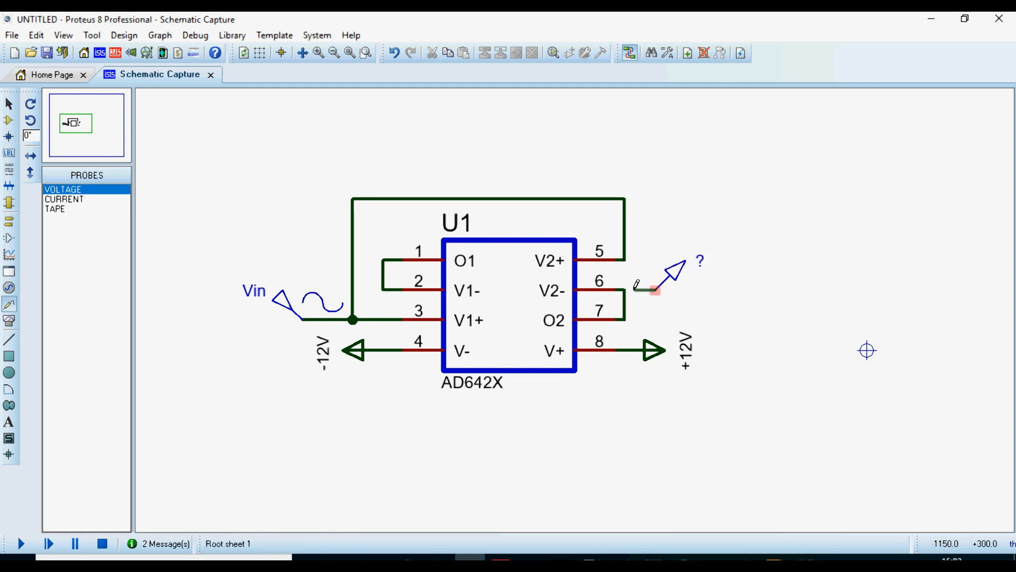
{"action": "double_click", "coordinate": [675, 288]}
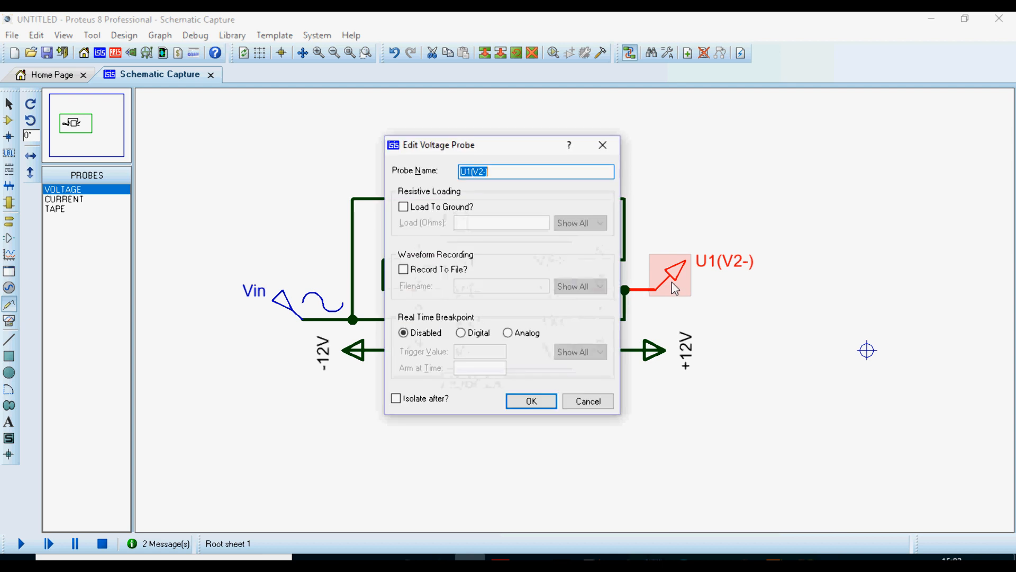
{"action": "type", "text": "v0"}
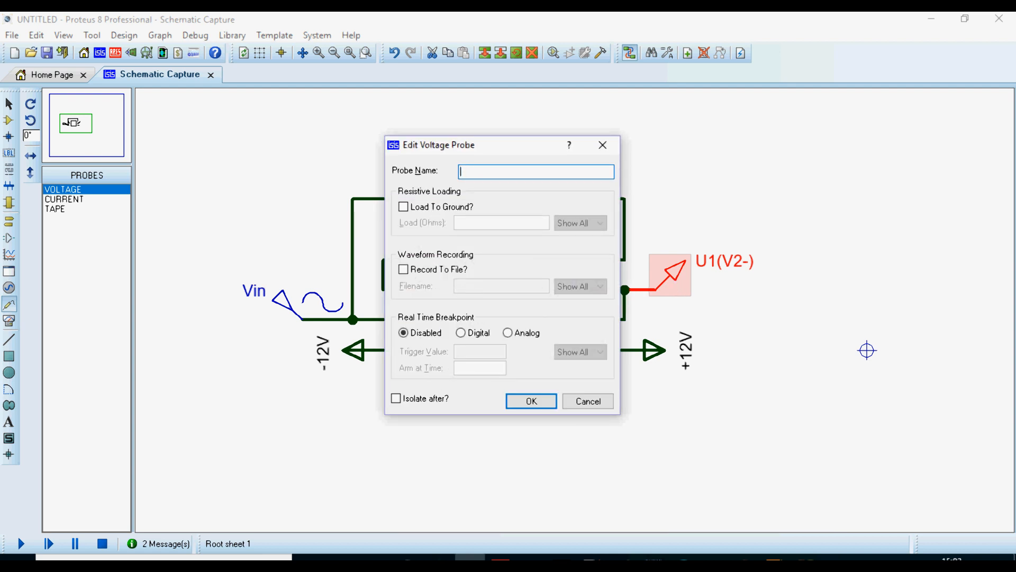
{"action": "type", "text": "ut2"}
{"action": "key", "text": "Return"}
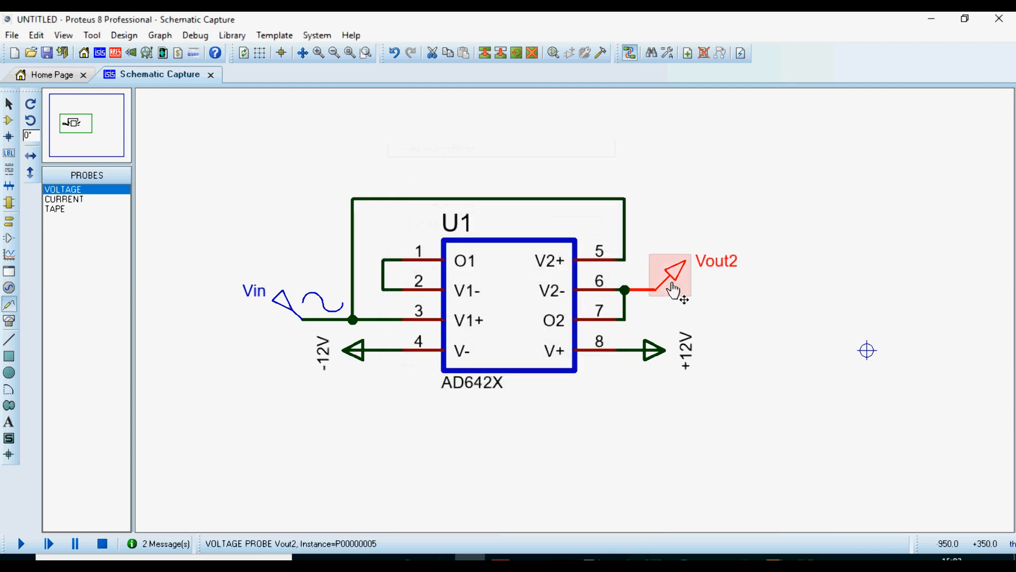
- Place a second voltage probe above Vin, mirror it horizontally and wire it to the O1 feedback connection
{"action": "left_click", "coordinate": [9, 304]}
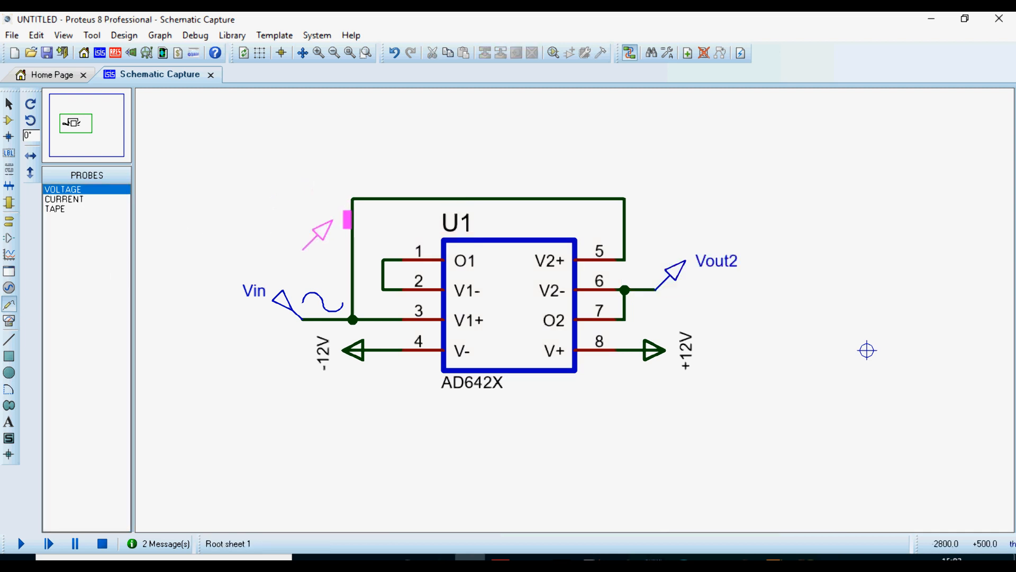
{"action": "left_click", "coordinate": [304, 247]}
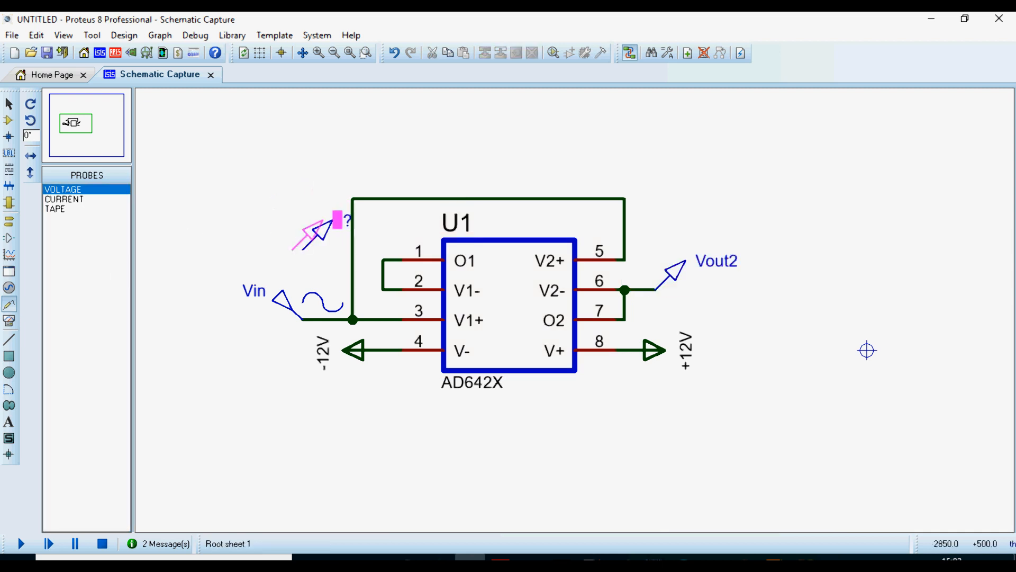
{"action": "right_click", "coordinate": [304, 247]}
{"action": "left_click", "coordinate": [365, 345]}
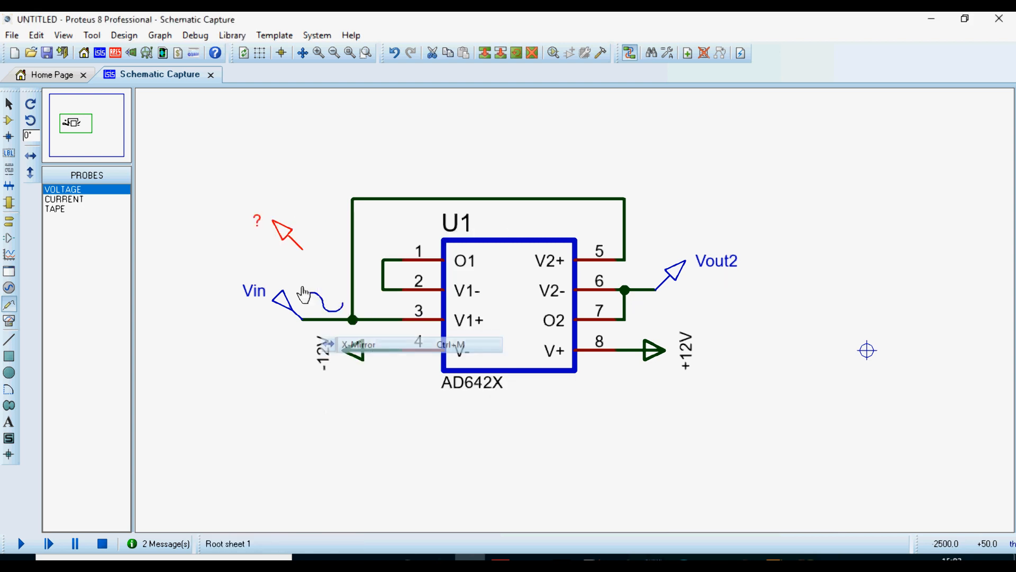
{"action": "left_click", "coordinate": [308, 253]}
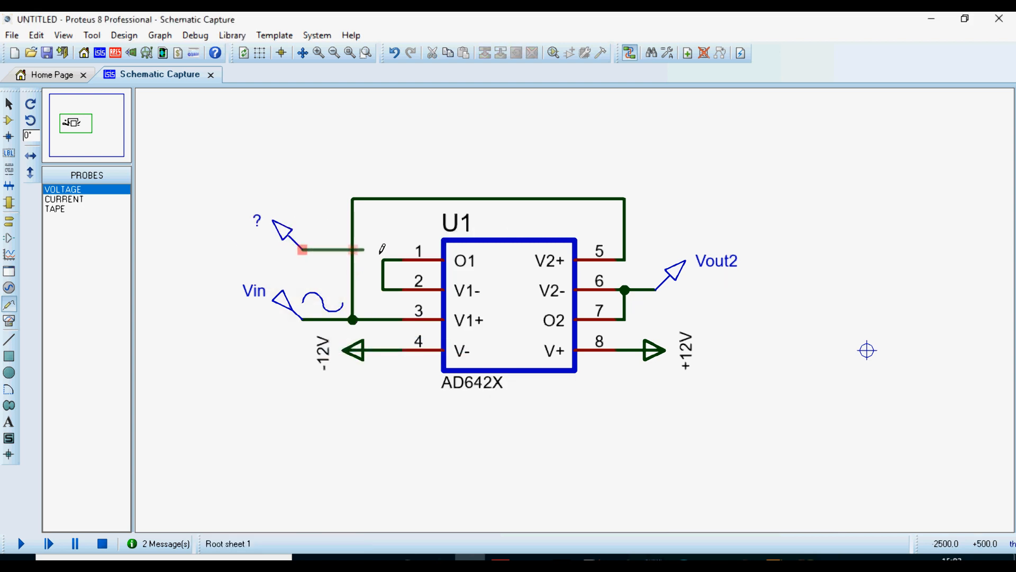
{"action": "left_click", "coordinate": [383, 260]}
- Name the voltage probe on the O1 output Vout1
{"action": "right_click", "coordinate": [293, 247]}
{"action": "key", "text": "ctrl+e"}
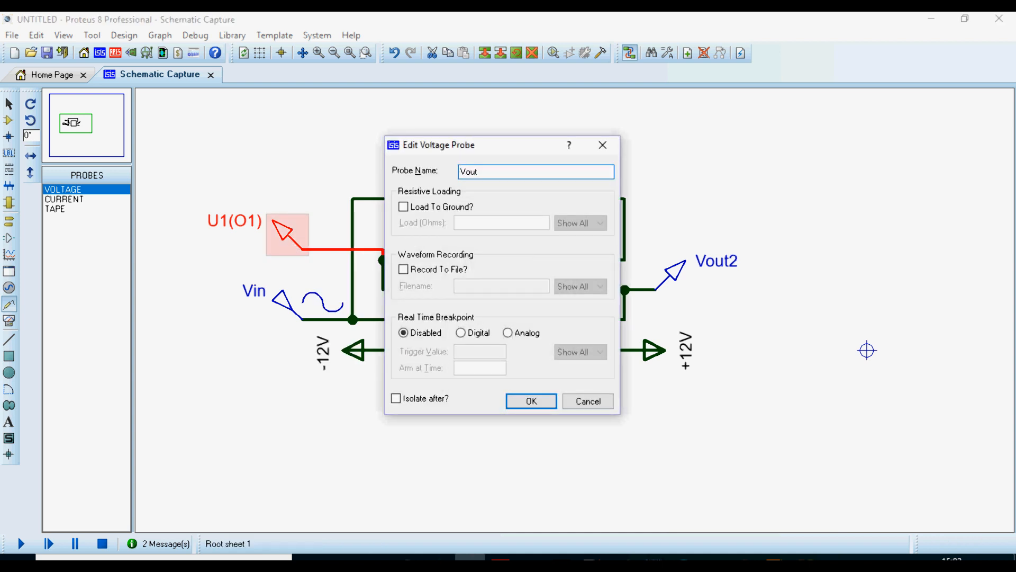
{"action": "type", "text": "Vout1"}
{"action": "left_click", "coordinate": [529, 401]}
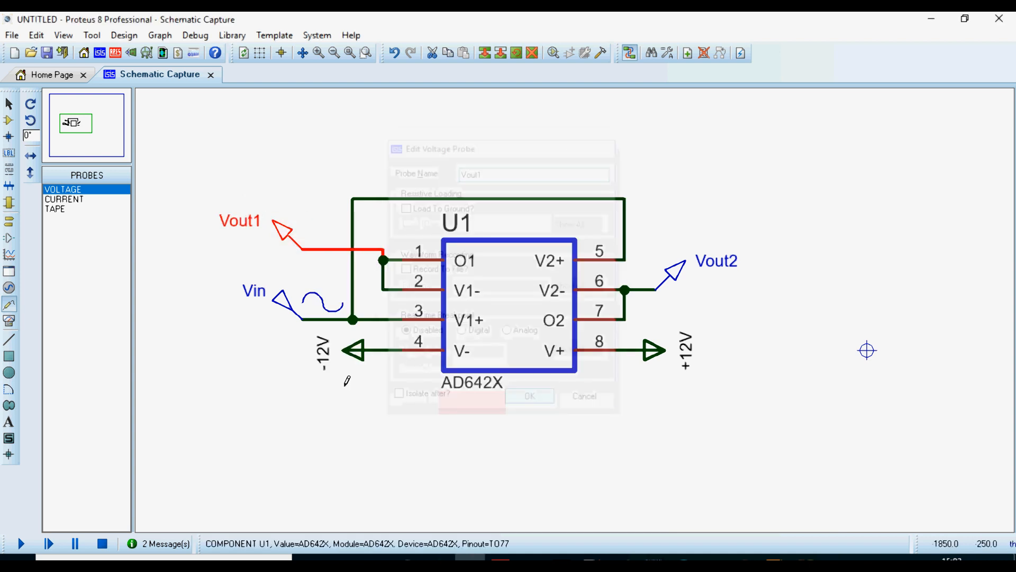
- Place an analogue graph below the AD642X circuit, spanning roughly the circuit's width
{"action": "scroll", "coordinate": [535, 366], "scroll_direction": "down", "scroll_amount": 1}
{"action": "scroll", "coordinate": [535, 366], "scroll_direction": "down", "scroll_amount": 1}
{"action": "scroll", "coordinate": [544, 347], "scroll_direction": "up", "scroll_amount": 3}
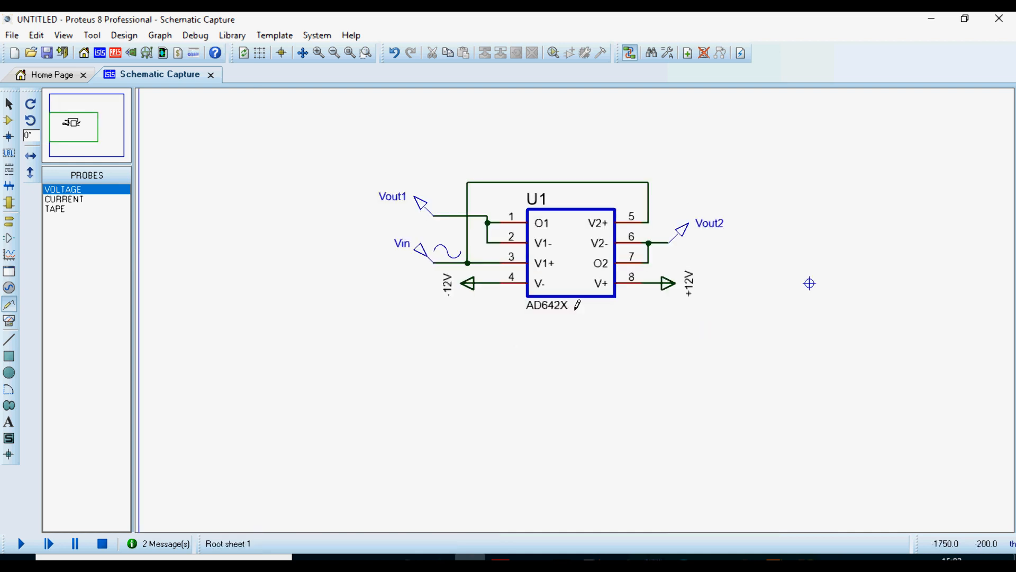
{"action": "left_click", "coordinate": [10, 255]}
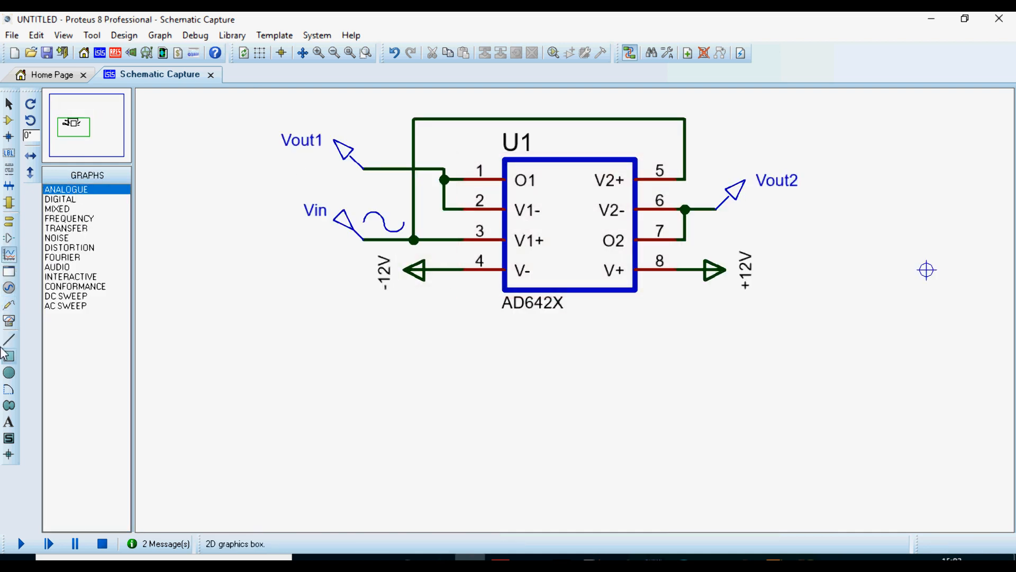
{"action": "left_click_drag", "start_coordinate": [313, 319], "coordinate": [811, 512]}
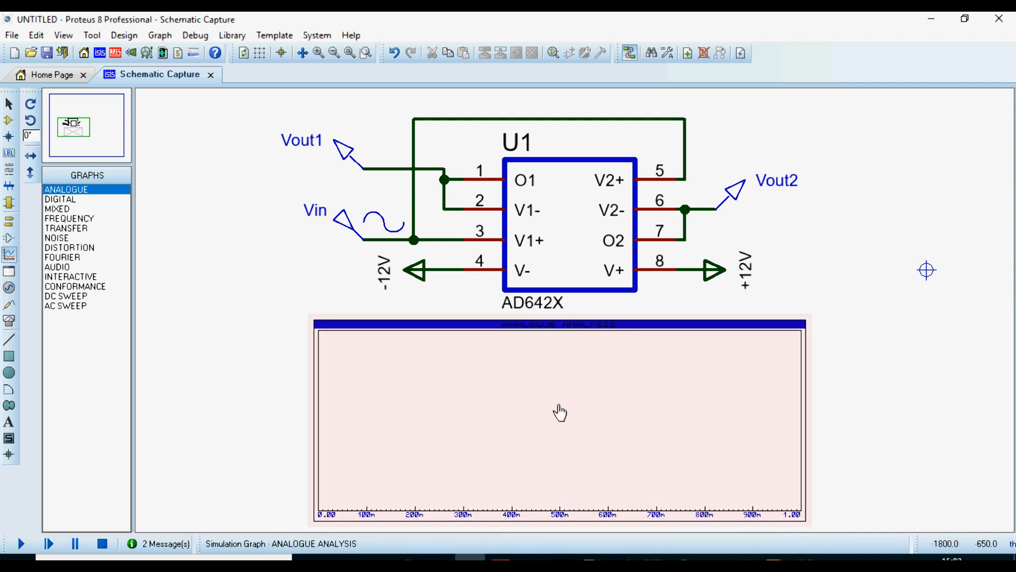
- Set the analogue graph's stop time to 3m
{"action": "double_click", "coordinate": [560, 400]}
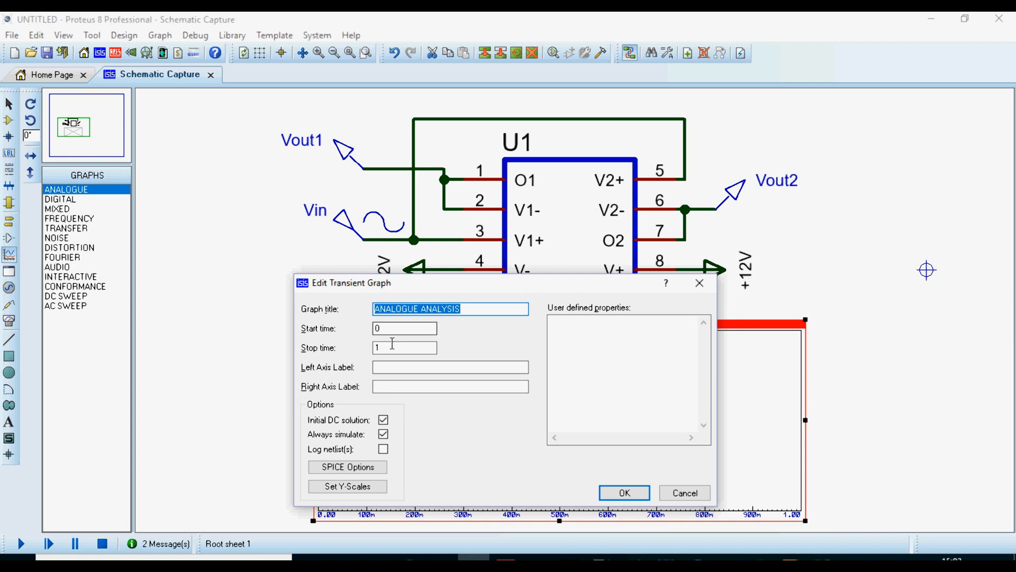
{"action": "double_click", "coordinate": [392, 345]}
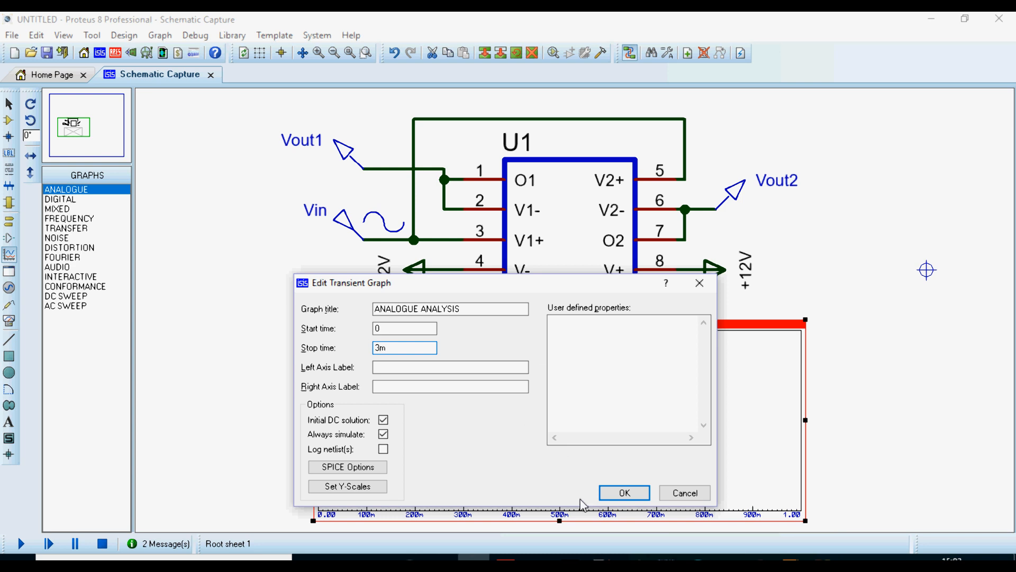
{"action": "left_click", "coordinate": [625, 492]}
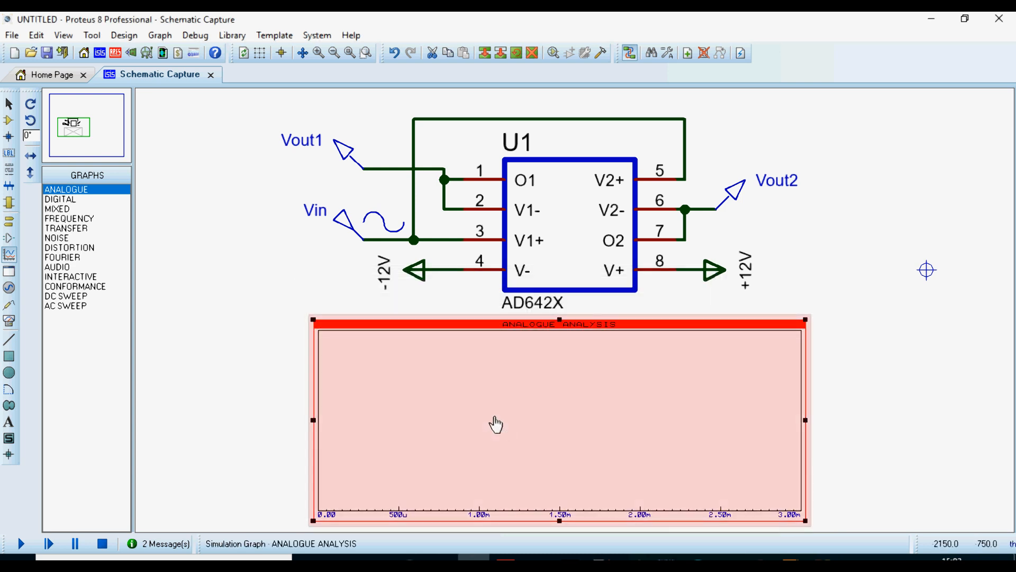
- Add transient traces for the Vin and Vout1 probes to the analogue graph
{"action": "key", "text": "ctrl+t"}
{"action": "left_click", "coordinate": [445, 243]}
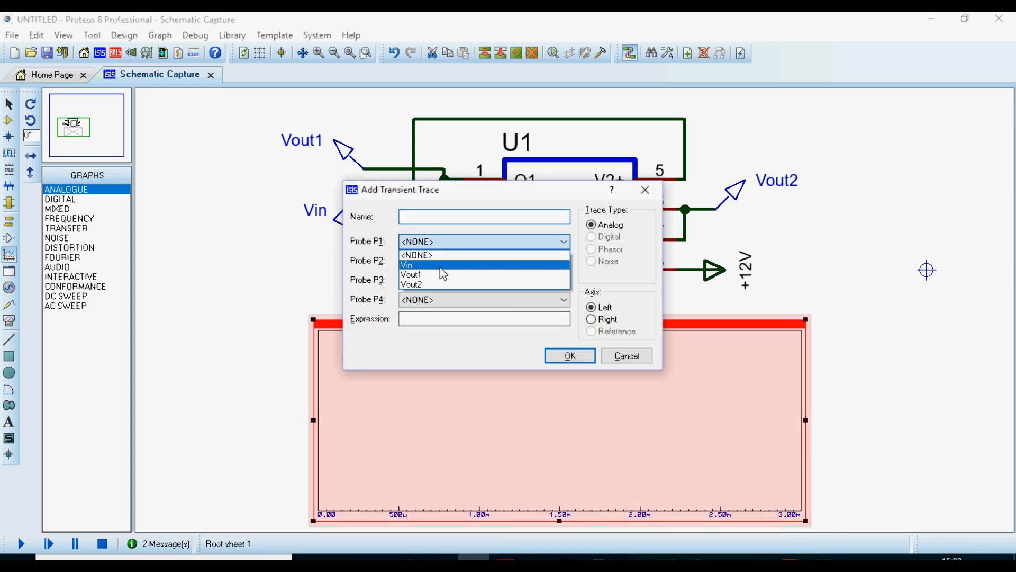
{"action": "left_click", "coordinate": [442, 264]}
{"action": "left_click", "coordinate": [560, 356]}
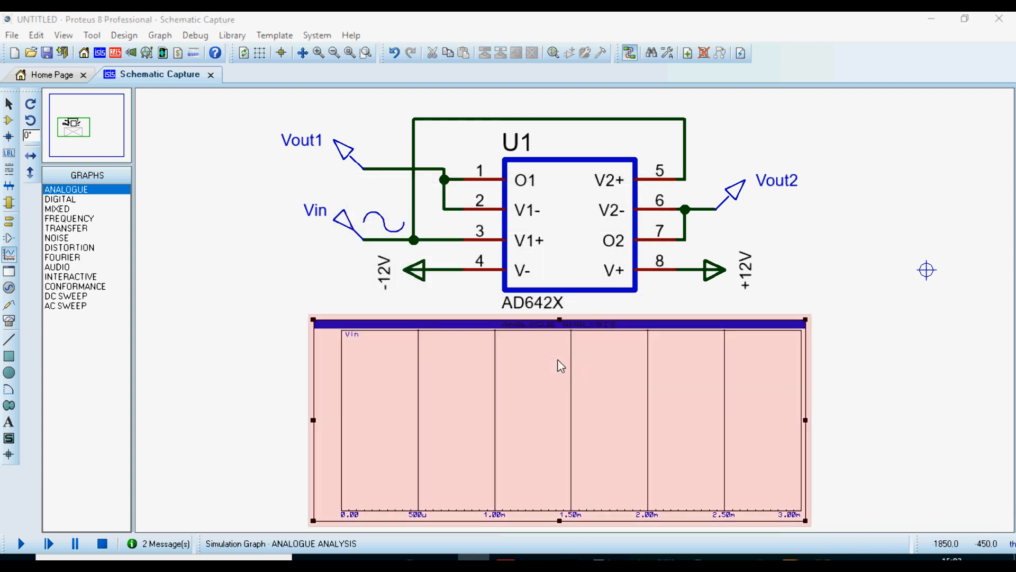
{"action": "key", "text": "ctrl+t"}
{"action": "left_click", "coordinate": [442, 243]}
{"action": "left_click", "coordinate": [419, 275]}
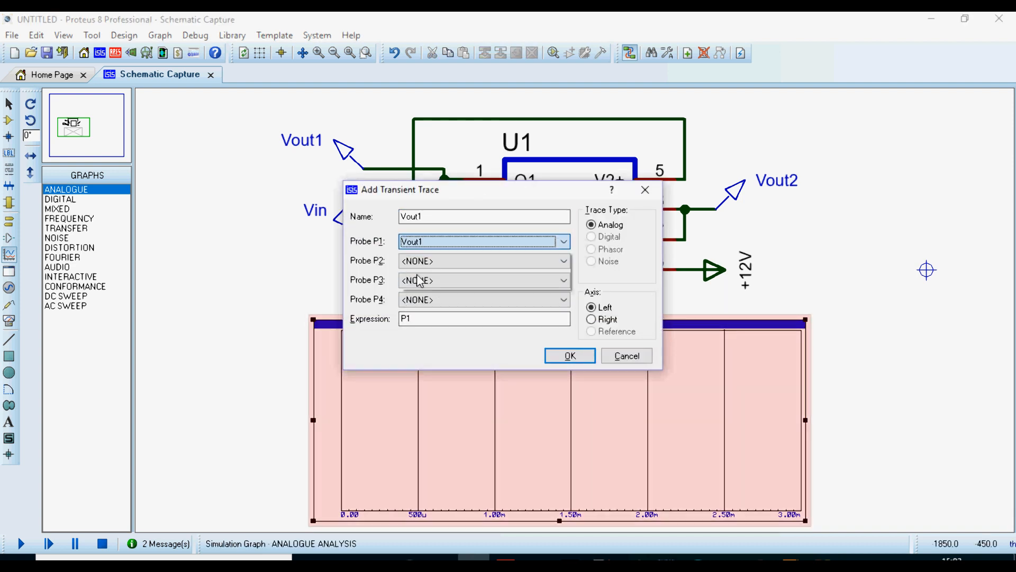
{"action": "left_click", "coordinate": [570, 355]}
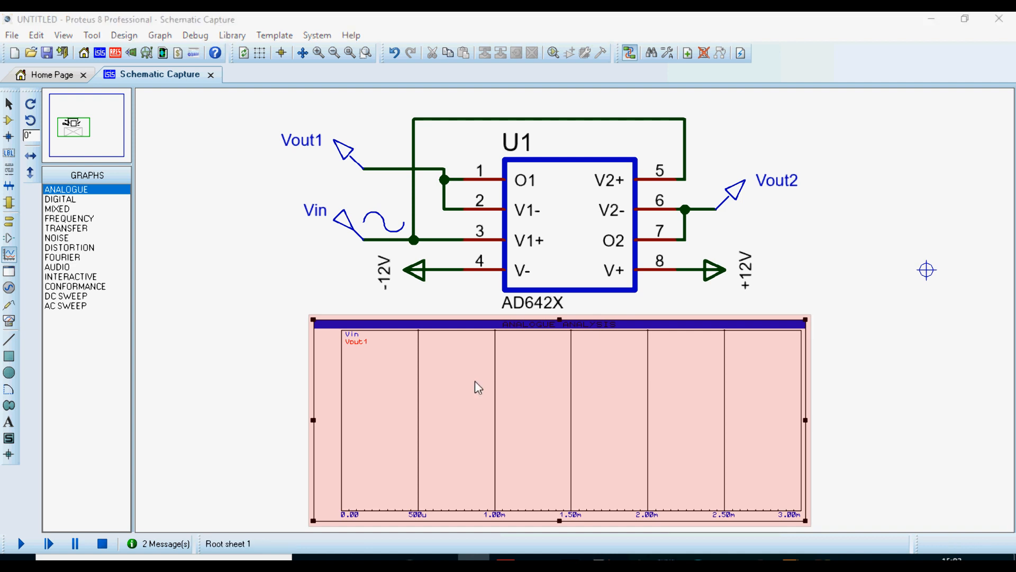
- Add a transient trace for the Vout2 probe to the analogue graph and discard any stray second graph
{"action": "key", "text": "ctrl+t"}
{"action": "left_click", "coordinate": [443, 241]}
{"action": "left_click", "coordinate": [435, 285]}
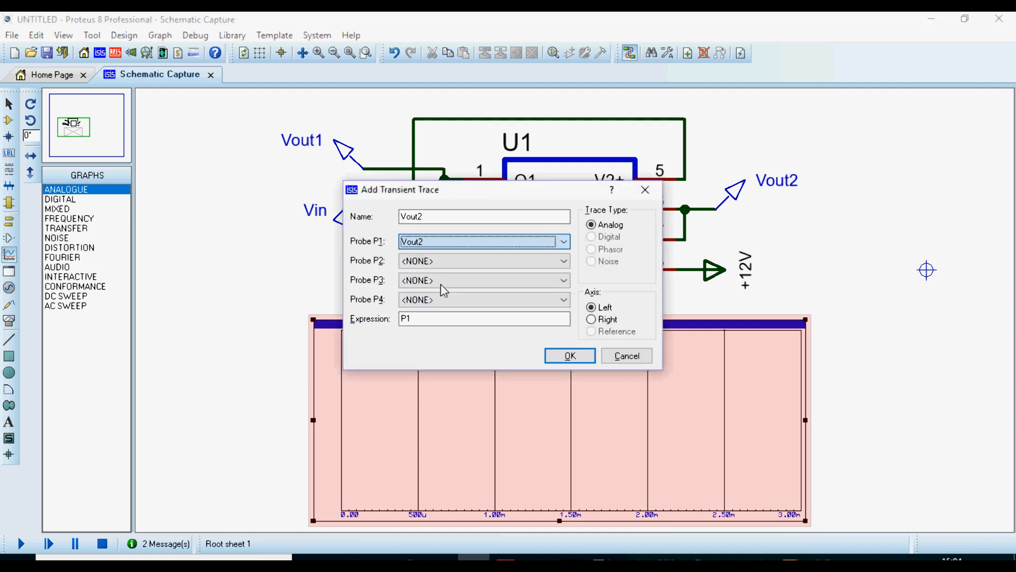
{"action": "left_click", "coordinate": [569, 356]}
{"action": "left_click_drag", "start_coordinate": [860, 297], "coordinate": [567, 404]}
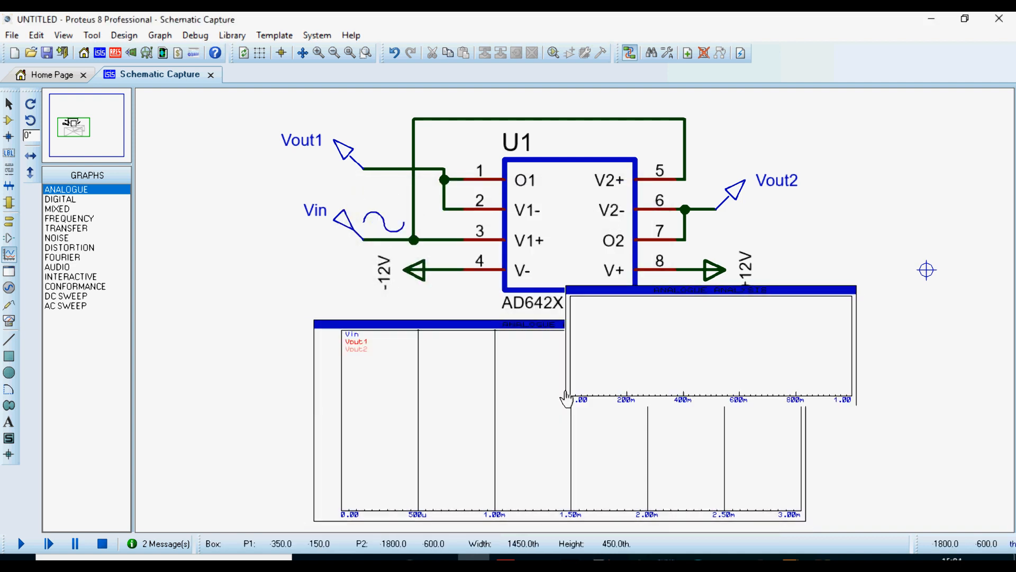
{"action": "key", "text": "Delete"}
- Simulate the analogue graph and maximize it to examine the Vin, Vout1 and Vout2 waveforms
{"action": "left_click", "coordinate": [516, 397]}
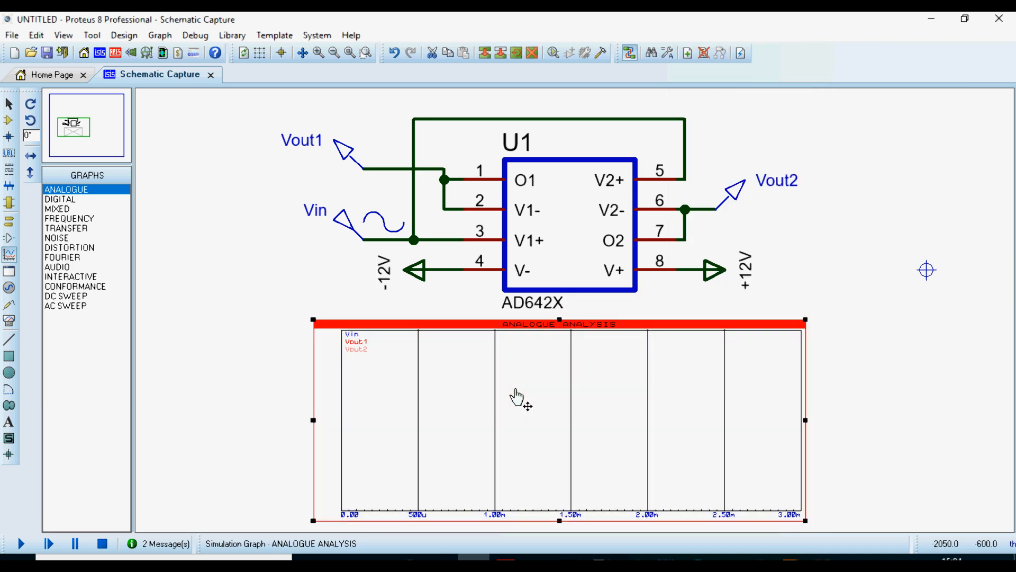
{"action": "key", "text": "space"}
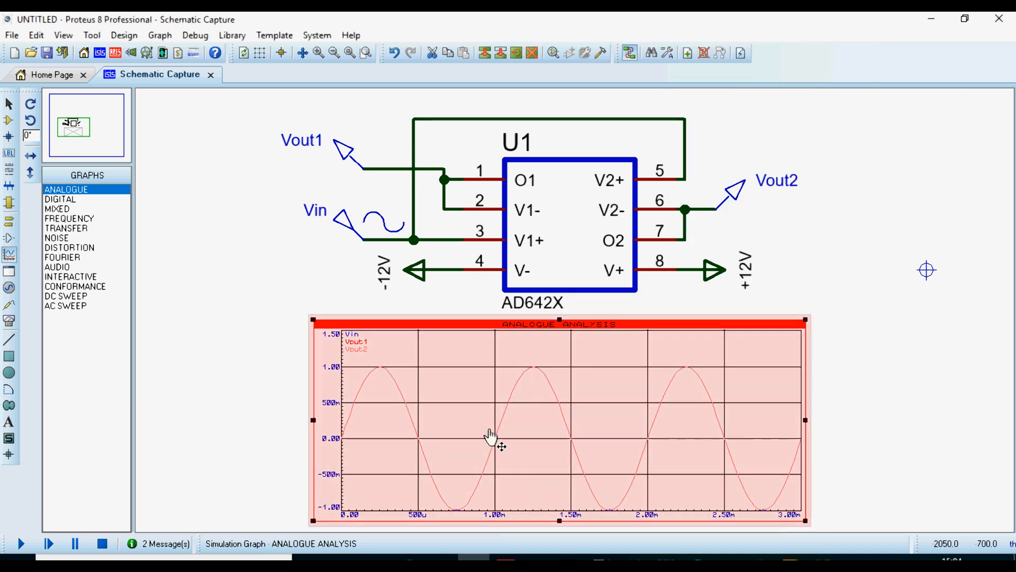
{"action": "right_click", "coordinate": [680, 397]}
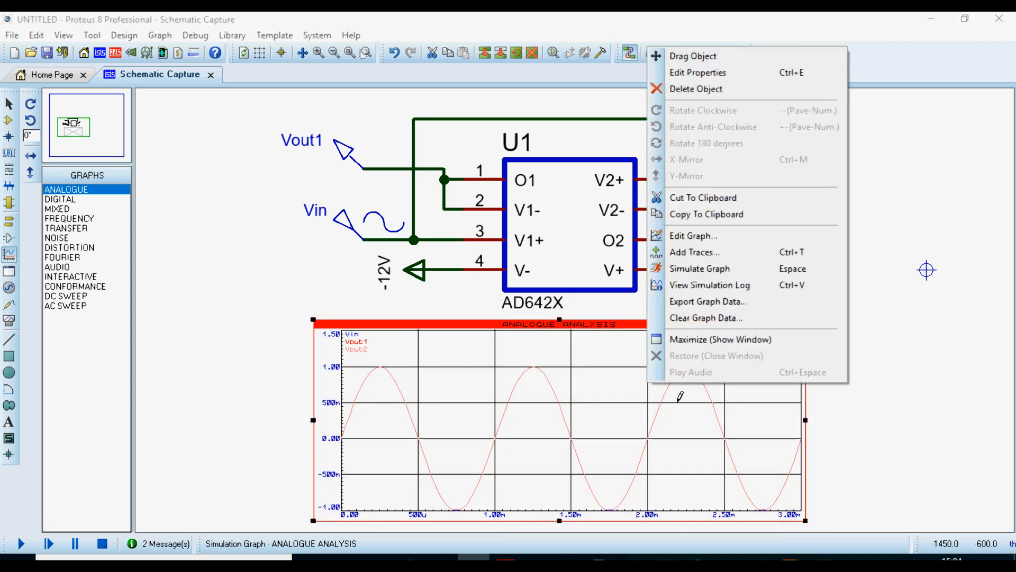
{"action": "left_click", "coordinate": [688, 341]}
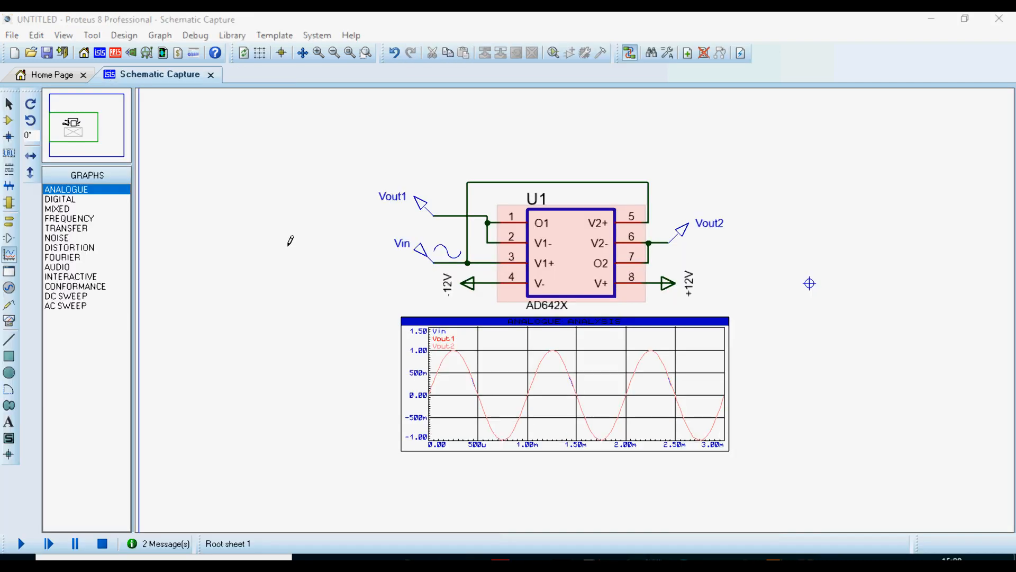
- Delete the wires joining Vin to V1+ and V2+, and the O1 to V1- feedback wiring with the Vout1 connection
{"action": "scroll", "coordinate": [357, 176], "scroll_direction": "up", "scroll_amount": 2}
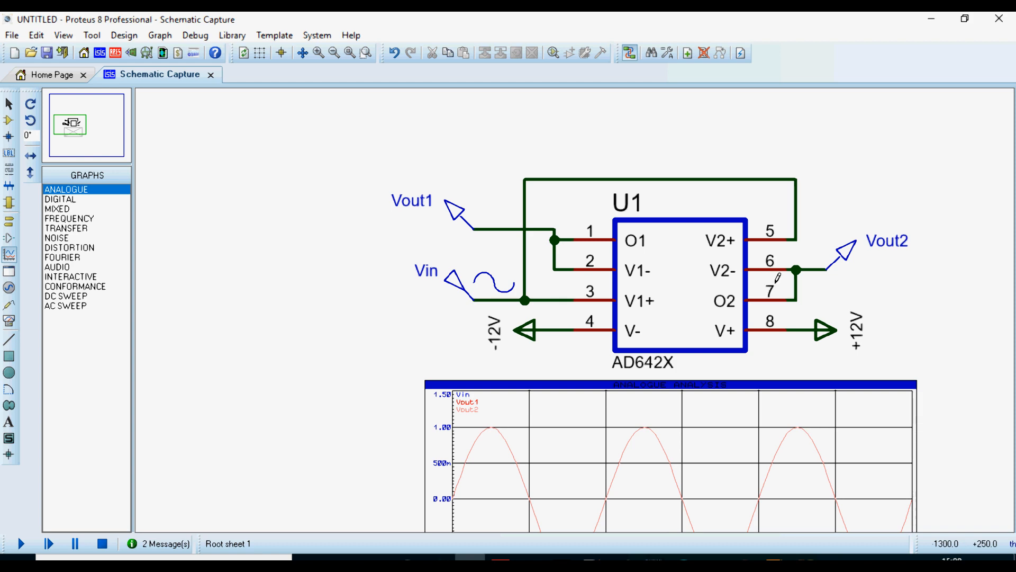
{"action": "right_click", "coordinate": [492, 300]}
{"action": "right_click", "coordinate": [492, 300]}
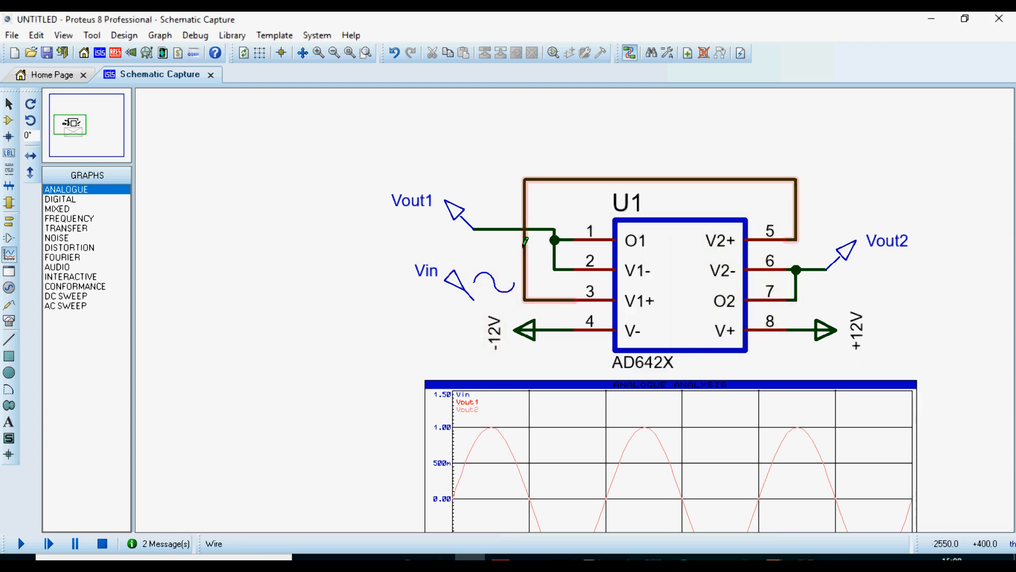
{"action": "right_click", "coordinate": [523, 246]}
{"action": "right_click", "coordinate": [554, 251]}
{"action": "right_click", "coordinate": [555, 239]}
- Move the Vout1 probe and the Vin generator away from U1 to clear space beside its O1 and V1 pins
{"action": "left_click_drag", "start_coordinate": [458, 213], "coordinate": [327, 213]}
{"action": "right_click", "coordinate": [458, 274]}
{"action": "left_click", "coordinate": [503, 283]}
{"action": "left_click", "coordinate": [248, 276]}
- Add the RES device to the parts list and place a 10k resistor between the Vin generator and U1, level with V1-
{"action": "left_click", "coordinate": [7, 124]}
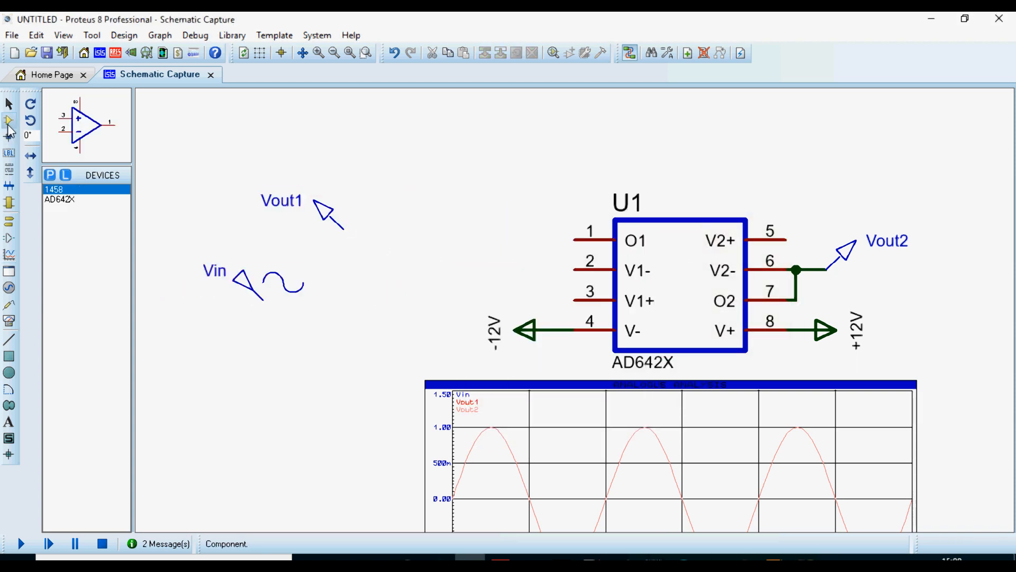
{"action": "left_click", "coordinate": [50, 175]}
{"action": "type", "text": "res"}
{"action": "double_click", "coordinate": [363, 153]}
{"action": "left_click", "coordinate": [448, 269]}
{"action": "left_click", "coordinate": [403, 270]}
{"action": "right_click", "coordinate": [405, 270]}
{"action": "left_click", "coordinate": [450, 154]}
{"action": "left_click", "coordinate": [363, 270]}
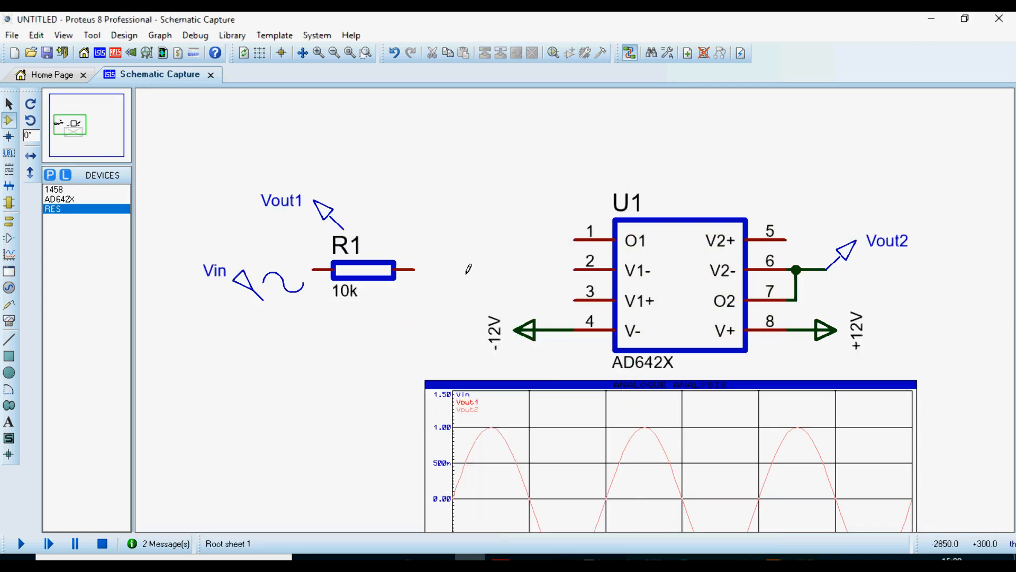
- Place a second 10k resistor level with pin 1 of U1 and wire it to O1
{"action": "left_click", "coordinate": [468, 270]}
{"action": "left_click", "coordinate": [494, 270]}
{"action": "left_click_drag", "start_coordinate": [494, 270], "coordinate": [495, 240]}
{"action": "left_click", "coordinate": [546, 240]}
{"action": "left_click", "coordinate": [574, 239]}
- Wire the V1- pin to the free end of R2 and connect R1 to that same wire
{"action": "left_click", "coordinate": [576, 270]}
{"action": "left_click", "coordinate": [444, 240]}
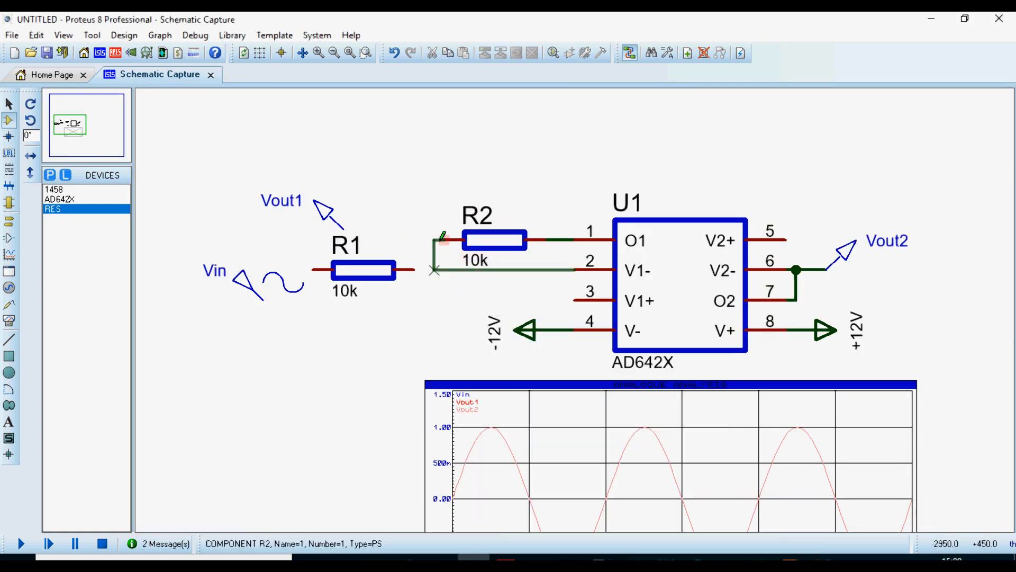
{"action": "left_click", "coordinate": [415, 270]}
{"action": "left_click", "coordinate": [434, 270]}
- Move Vout1 and Vin clear of R1, then place a ground terminal rotated clockwise and wire it to R1's free end
{"action": "left_click_drag", "start_coordinate": [329, 216], "coordinate": [309, 136]}
{"action": "left_click_drag", "start_coordinate": [271, 285], "coordinate": [316, 346]}
{"action": "left_click", "coordinate": [9, 222]}
{"action": "left_click", "coordinate": [62, 238]}
{"action": "left_click", "coordinate": [248, 266]}
{"action": "left_click", "coordinate": [248, 266]}
{"action": "right_click", "coordinate": [259, 261]}
{"action": "left_click", "coordinate": [329, 326]}
{"action": "left_click", "coordinate": [255, 179]}
{"action": "left_click", "coordinate": [264, 270]}
{"action": "left_click", "coordinate": [312, 270]}
- Wire the Vin generator to the V1+ pin below R1 and move the generator farther from U1
{"action": "left_click", "coordinate": [303, 360]}
{"action": "left_click", "coordinate": [434, 360]}
{"action": "left_click", "coordinate": [576, 299]}
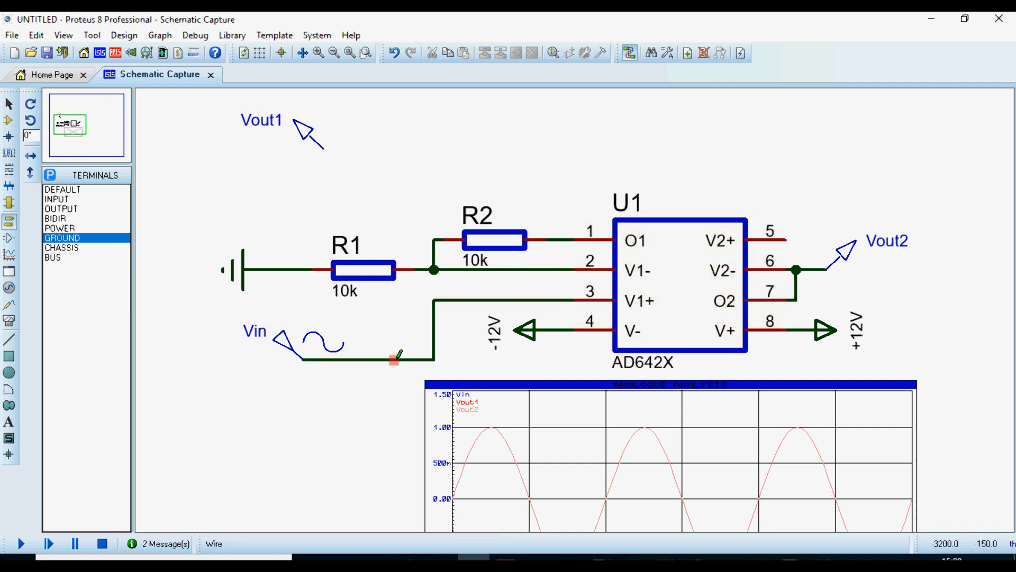
{"action": "right_click", "coordinate": [312, 347]}
{"action": "left_click", "coordinate": [351, 351]}
{"action": "left_click", "coordinate": [220, 345]}
- Wire the V2+ pin over the top of the circuit to the Vin wire
{"action": "left_click", "coordinate": [785, 239]}
{"action": "left_click", "coordinate": [795, 180]}
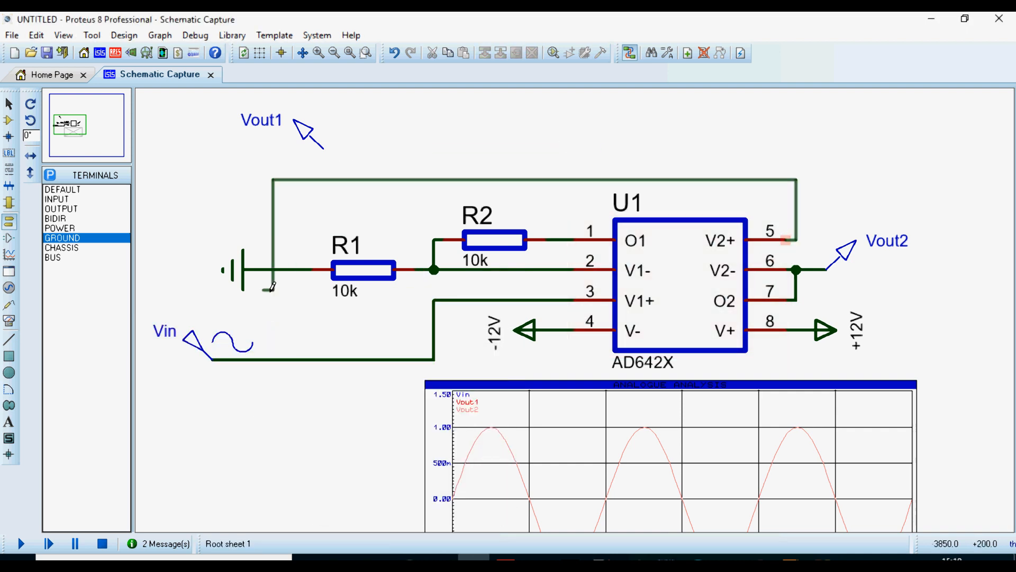
{"action": "left_click", "coordinate": [283, 360]}
- Move the Vout1 probe to just above the wire between R2 and O1
{"action": "left_click_drag", "start_coordinate": [314, 135], "coordinate": [545, 205]}
{"action": "mouse_move", "coordinate": [511, 239]}
{"action": "left_mouse_down"}
{"action": "mouse_move", "coordinate": [500, 240]}
{"action": "mouse_move", "coordinate": [510, 240]}
{"action": "left_mouse_up"}
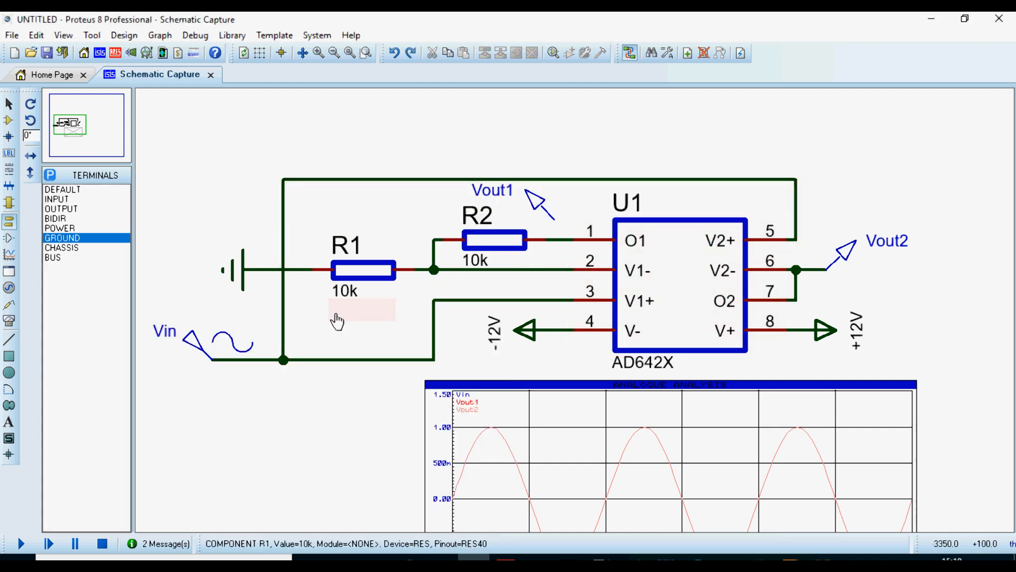
{"action": "left_click_drag", "start_coordinate": [312, 300], "coordinate": [535, 199]}
{"action": "left_click", "coordinate": [513, 252]}
- Shift R1, R2 and their junction slightly away from U1 and wire the Vout1 probe to the O1 wire
{"action": "left_click_drag", "start_coordinate": [384, 270], "coordinate": [364, 270]}
{"action": "left_click_drag", "start_coordinate": [434, 270], "coordinate": [414, 270]}
{"action": "mouse_move", "coordinate": [485, 241]}
{"action": "left_mouse_down"}
{"action": "mouse_move", "coordinate": [454, 241]}
{"action": "mouse_move", "coordinate": [475, 240]}
{"action": "left_mouse_up"}
{"action": "key", "text": "ctrl+z"}
{"action": "left_click", "coordinate": [430, 216]}
{"action": "left_click", "coordinate": [555, 220]}
{"action": "left_click", "coordinate": [555, 240]}
- Simulate the analogue graph again and maximize it, placing the measuring cursor on the Vout1 curve
{"action": "scroll", "coordinate": [735, 430], "scroll_direction": "down", "scroll_amount": 1}
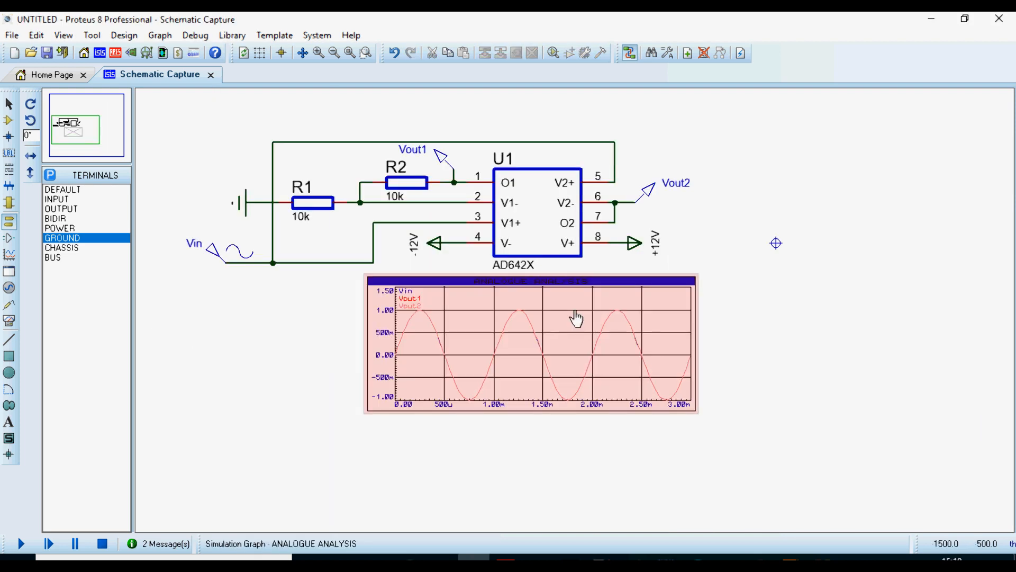
{"action": "left_click", "coordinate": [611, 325]}
{"action": "key", "text": "space"}
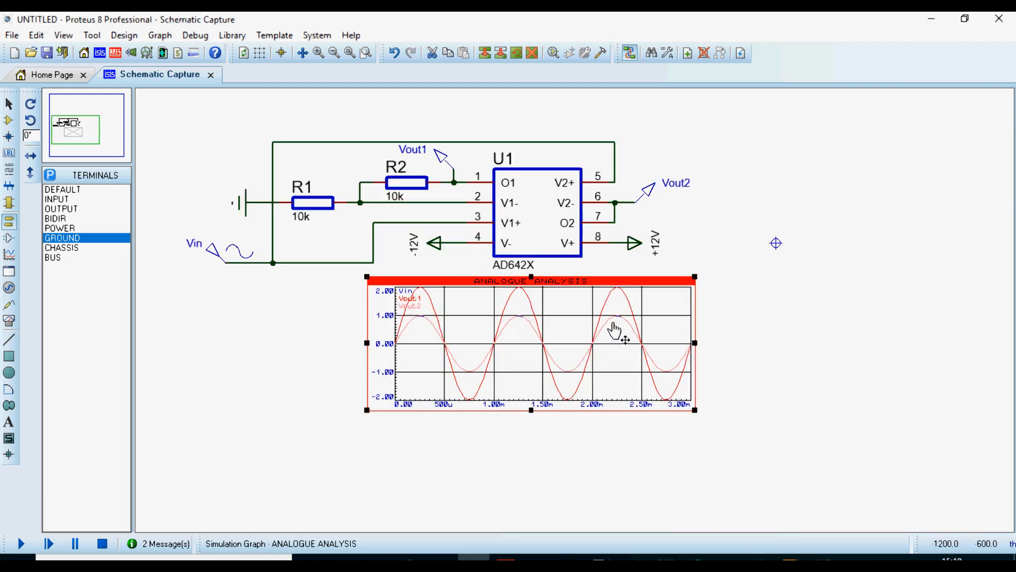
{"action": "right_click", "coordinate": [519, 344]}
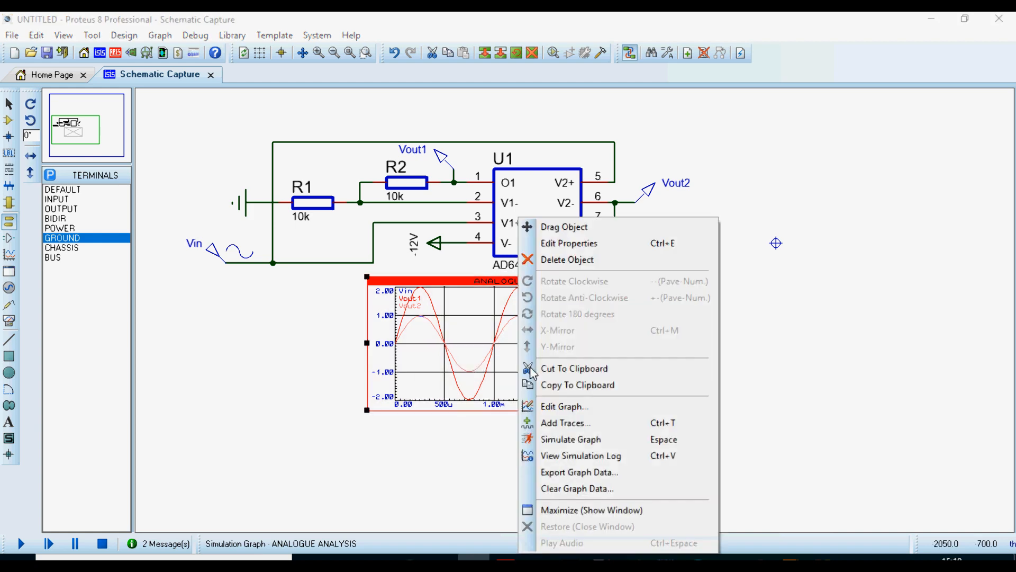
{"action": "left_click", "coordinate": [588, 511]}
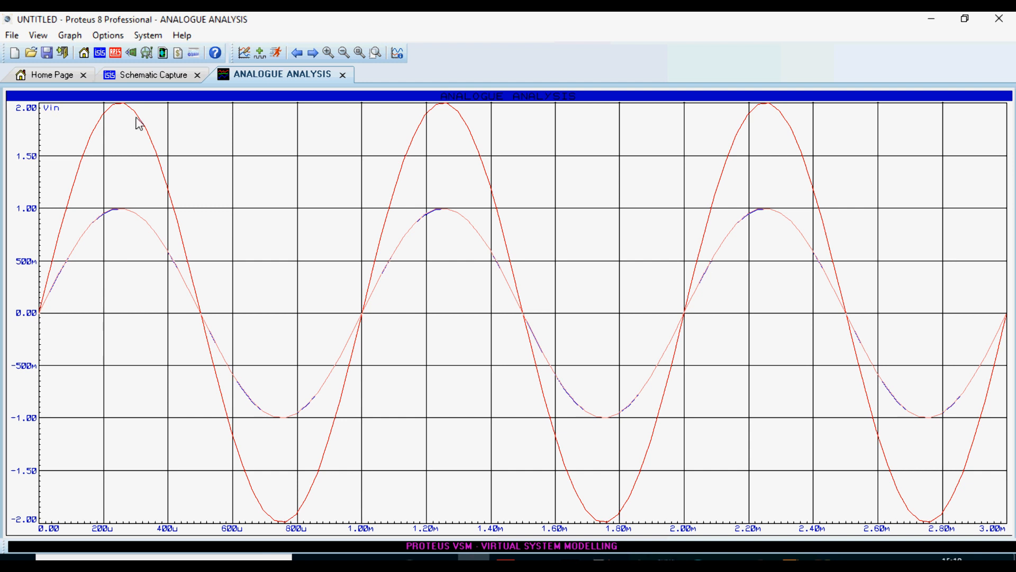
{"action": "left_click", "coordinate": [152, 140]}
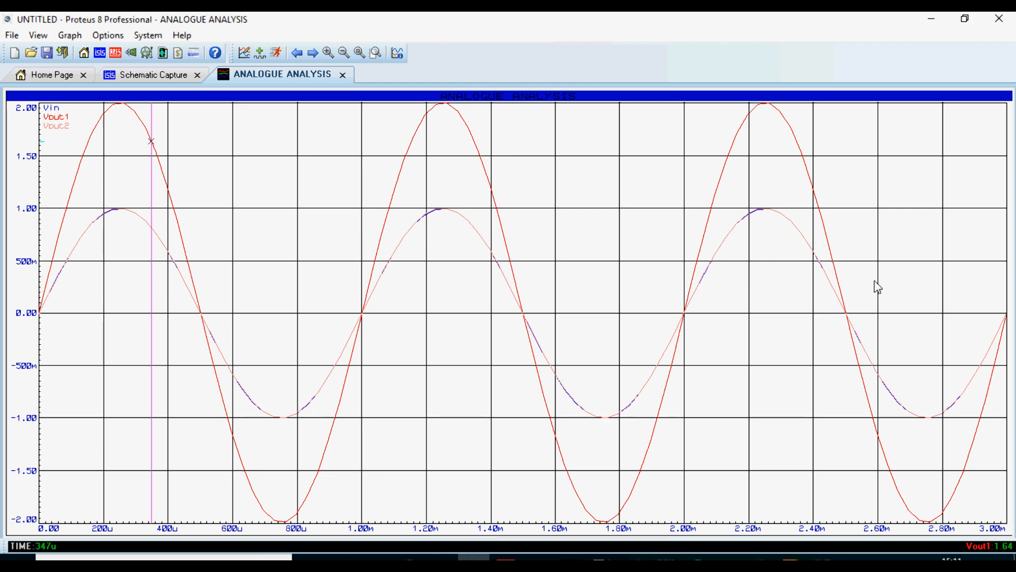
{"action": "left_click", "coordinate": [177, 99]}
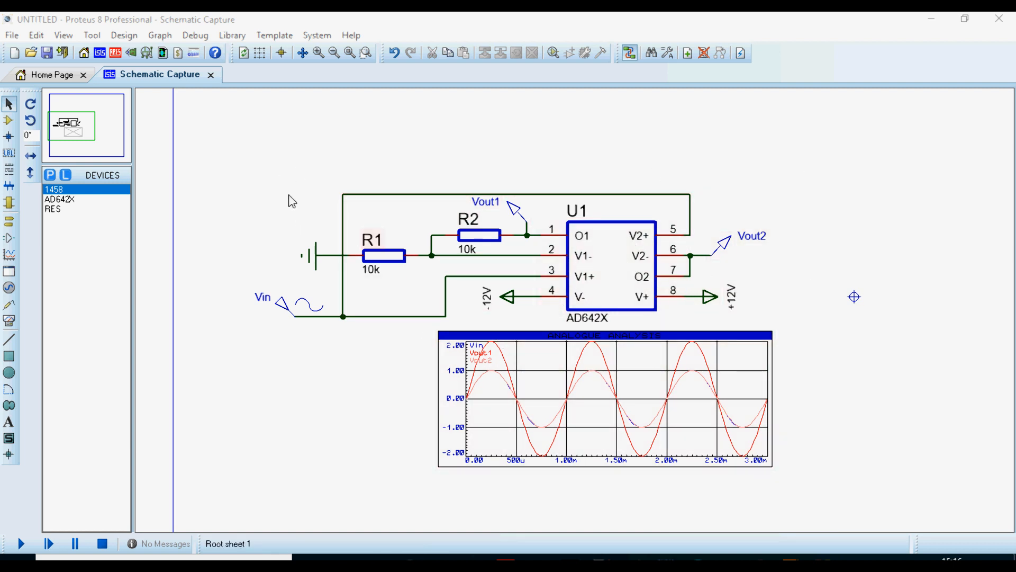
- Delete the entire test circuit together with its analogue graph from the sheet
{"action": "left_click", "coordinate": [7, 122]}
{"action": "left_click_drag", "start_coordinate": [180, 134], "coordinate": [833, 495]}
{"action": "key", "text": "Delete"}
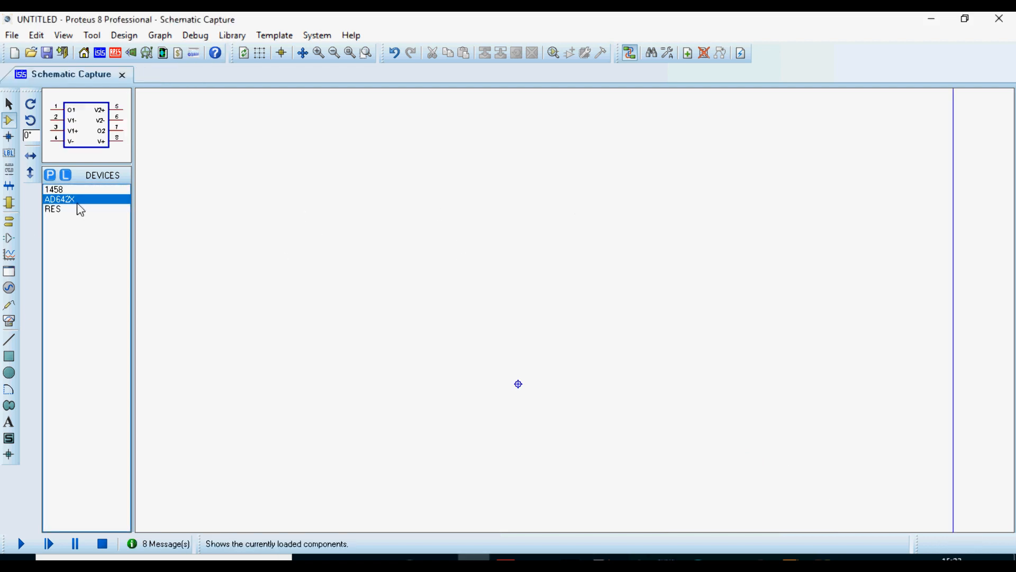
- Place a fresh AD642X component on the empty sheet, run the simulation and close the resulting message report
{"action": "left_click", "coordinate": [454, 265]}
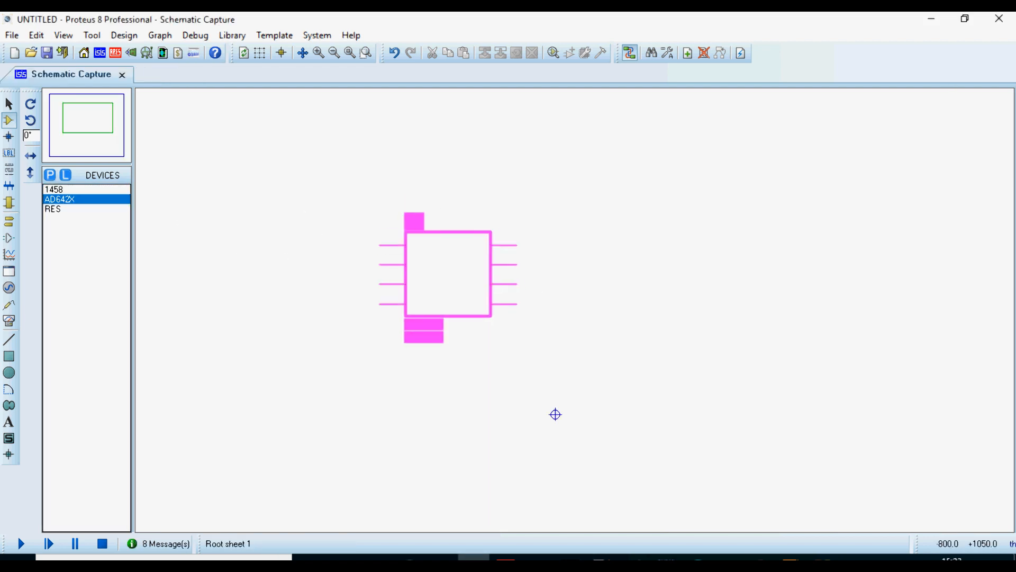
{"action": "left_click", "coordinate": [455, 289]}
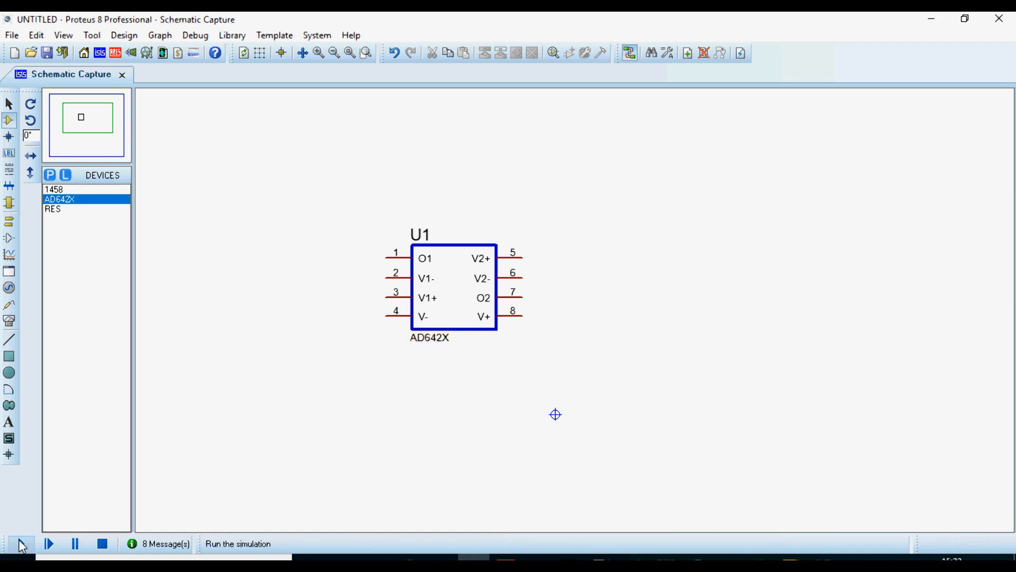
{"action": "left_click", "coordinate": [21, 544]}
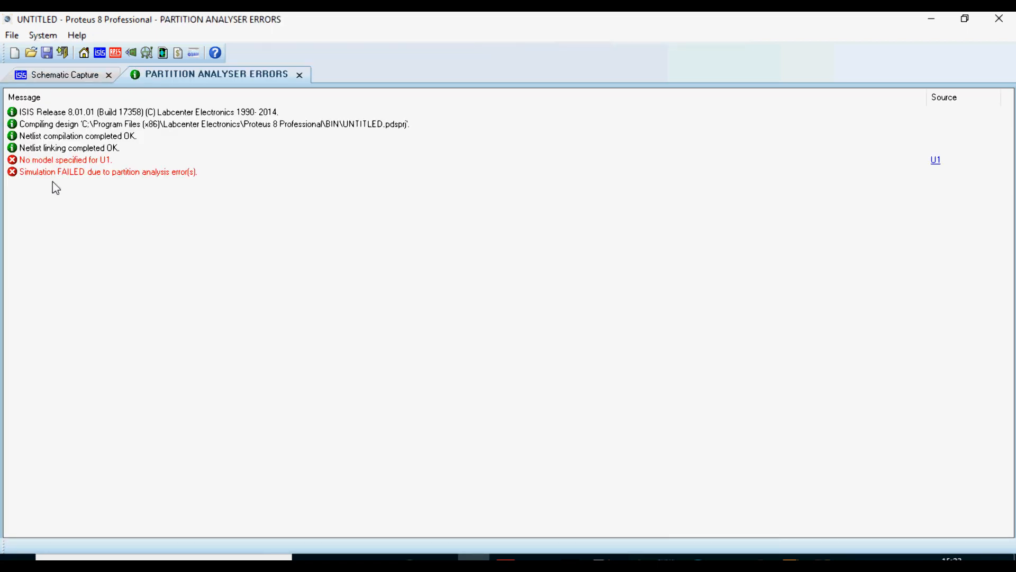
{"action": "left_click", "coordinate": [300, 76]}
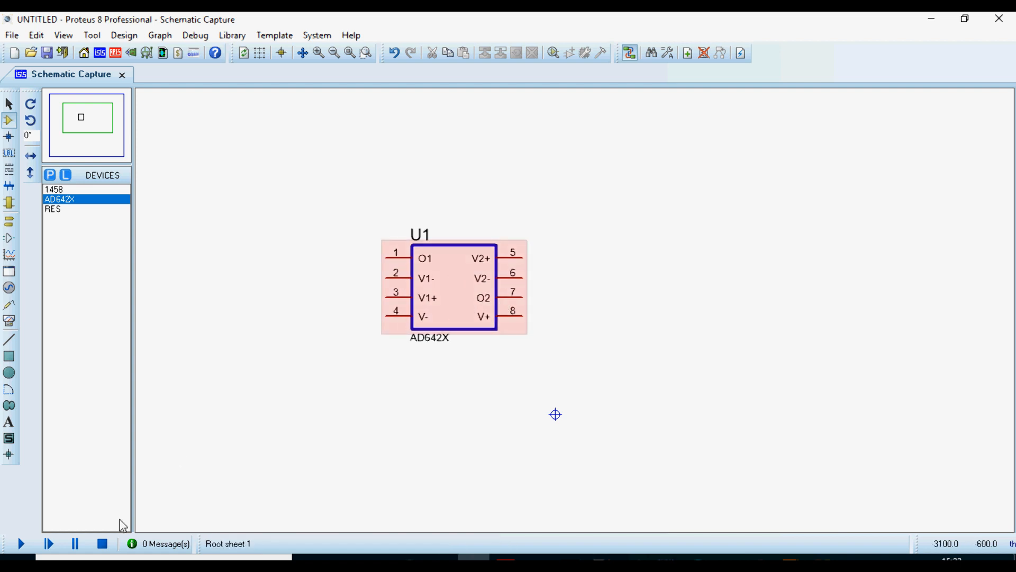
- Run the simulation, close its error report and enable the attached hierarchy module for U1
{"action": "left_click", "coordinate": [21, 544]}
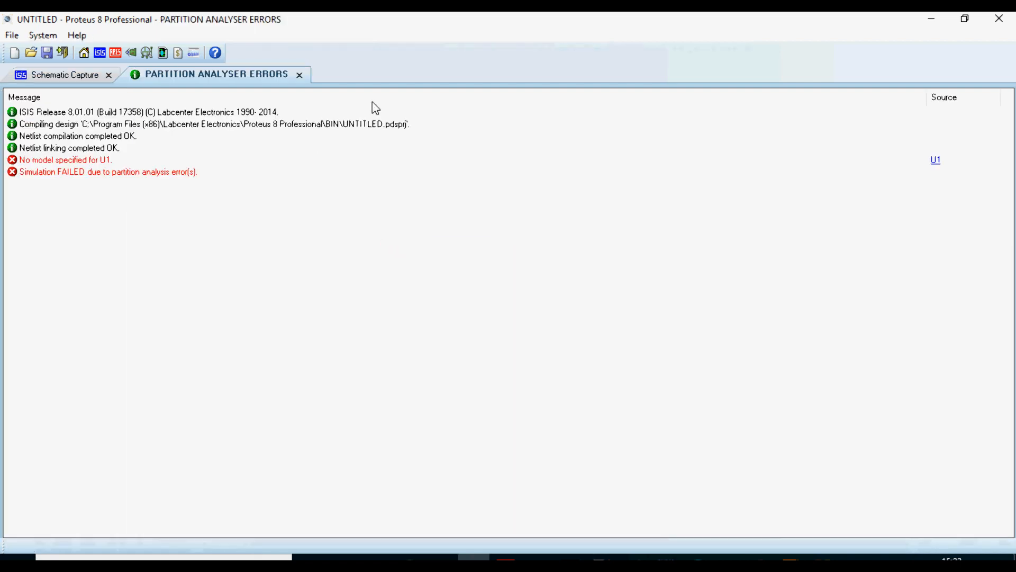
{"action": "left_click", "coordinate": [299, 74]}
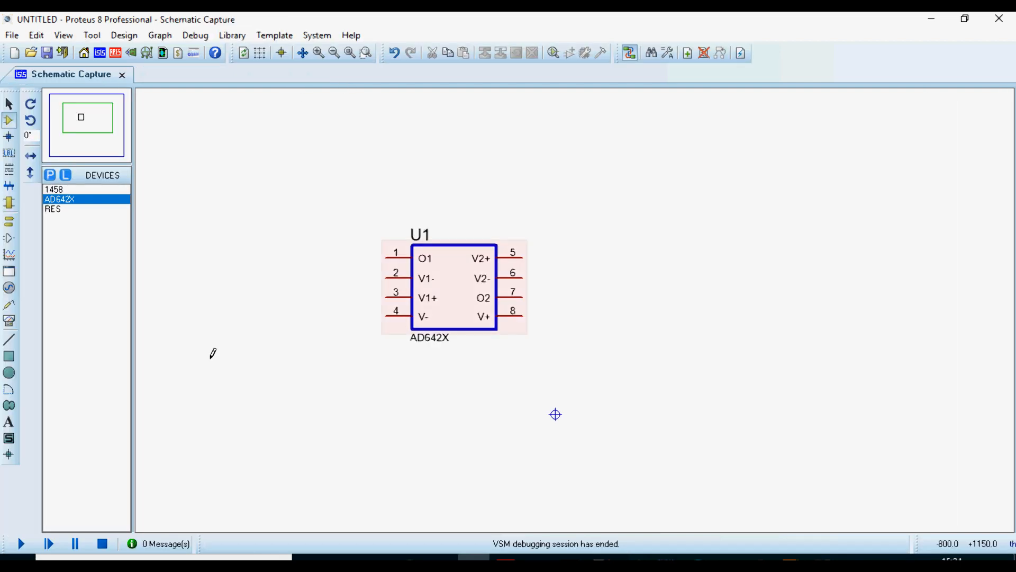
{"action": "double_click", "coordinate": [450, 292]}
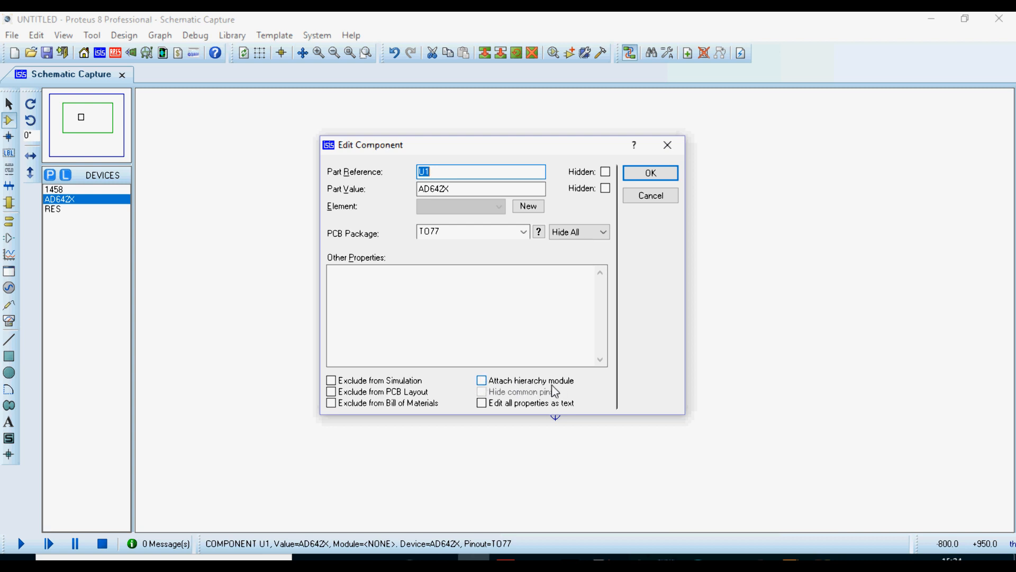
{"action": "left_click", "coordinate": [483, 381]}
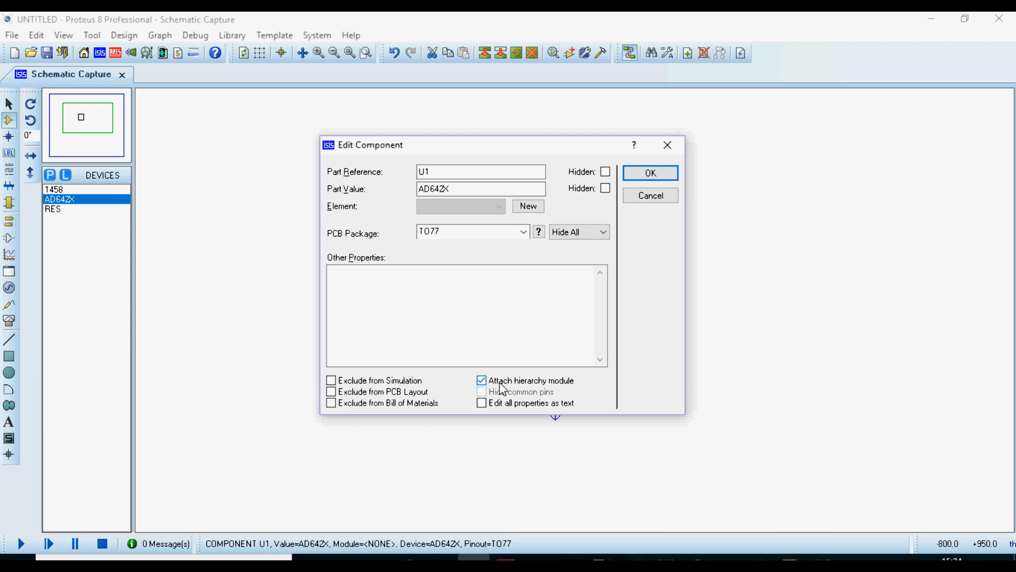
{"action": "left_click", "coordinate": [649, 172]}
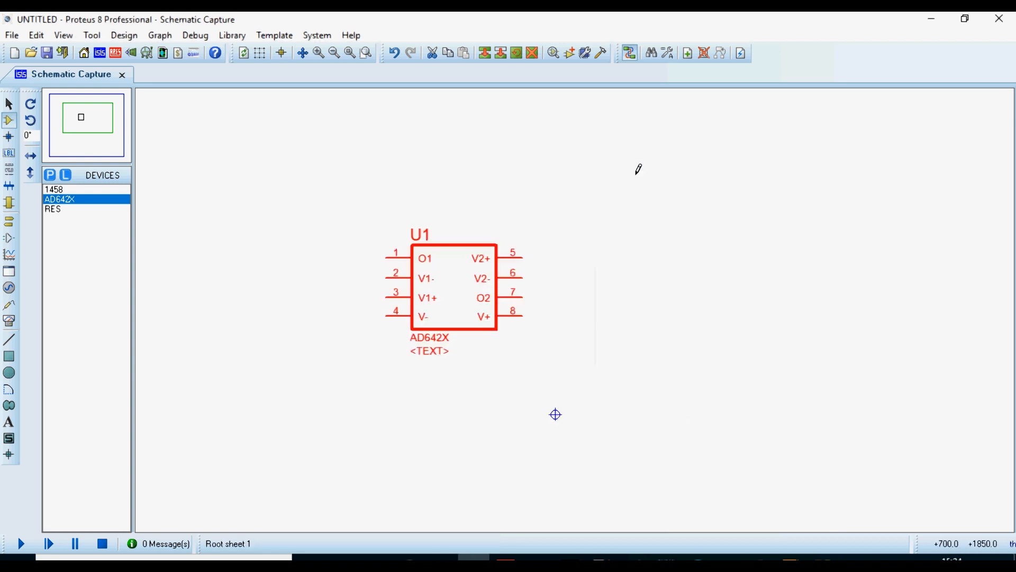
- Open U1's child sheet to inspect the internal 1458 op-amp circuit and return to the parent sheet
{"action": "right_click", "coordinate": [457, 267]}
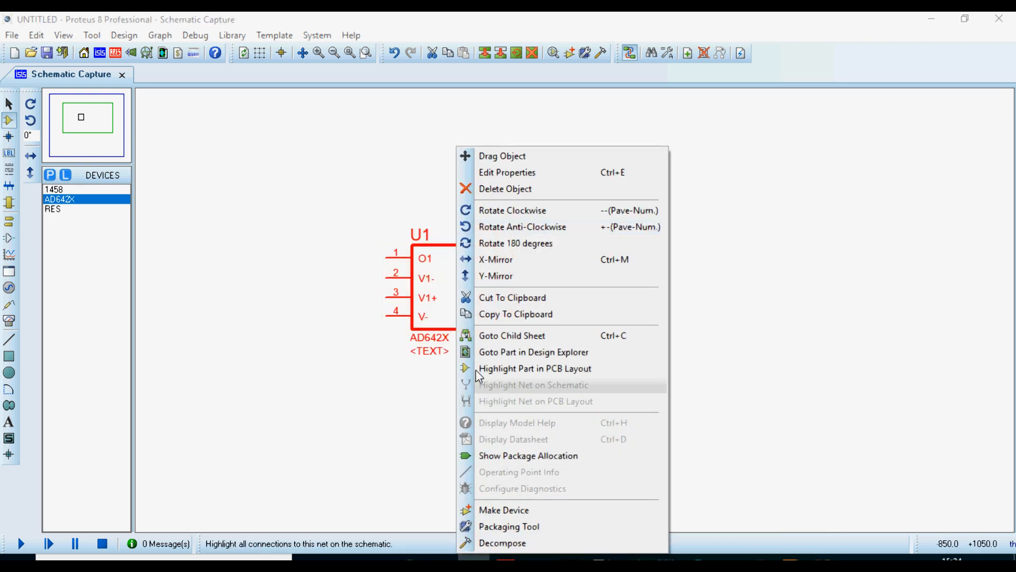
{"action": "left_click", "coordinate": [504, 345]}
{"action": "scroll", "coordinate": [571, 238], "scroll_direction": "up", "scroll_amount": 2}
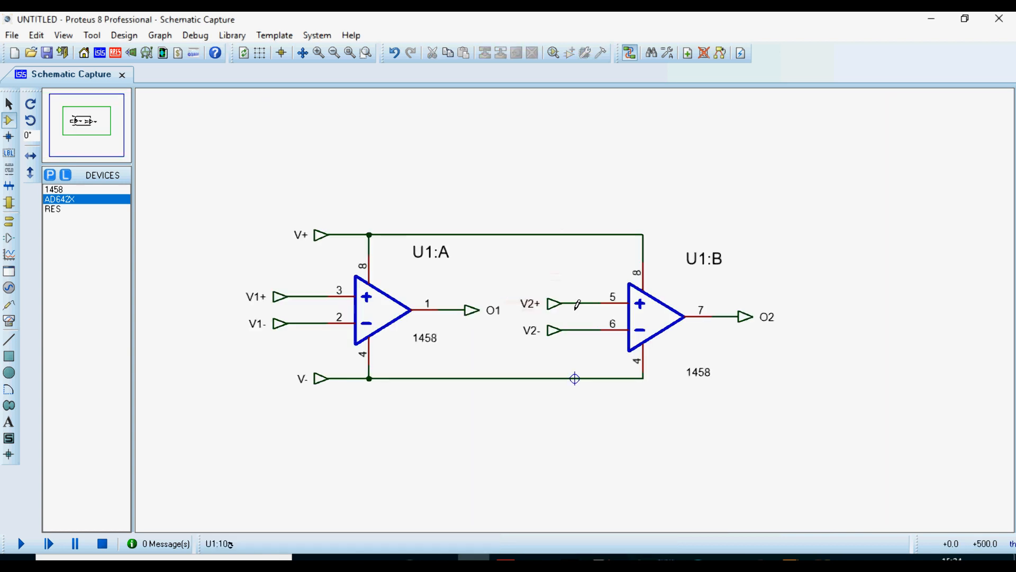
{"action": "scroll", "coordinate": [572, 238], "scroll_direction": "down", "scroll_amount": 1}
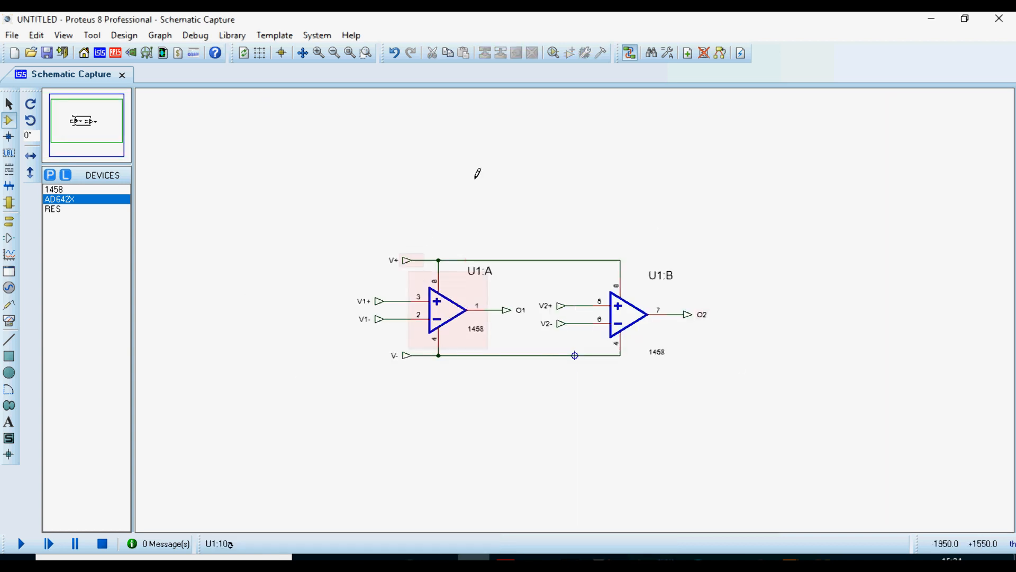
{"action": "right_click", "coordinate": [439, 139]}
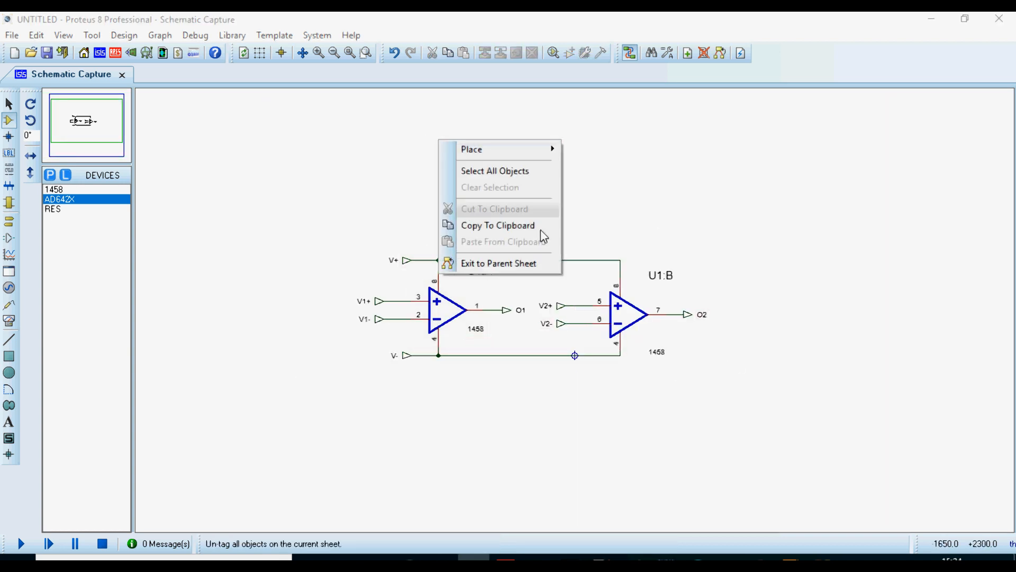
{"action": "left_click", "coordinate": [511, 269]}
{"action": "scroll", "coordinate": [577, 318], "scroll_direction": "up", "scroll_amount": 3}
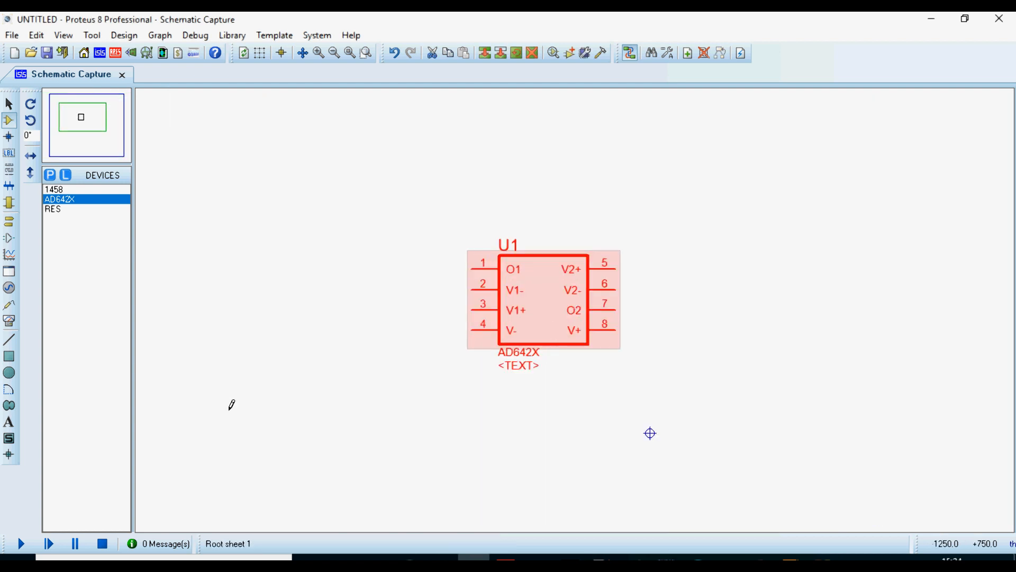
- Run the simulation with the module attached, stop it and close the simulation log
{"action": "left_click", "coordinate": [22, 544]}
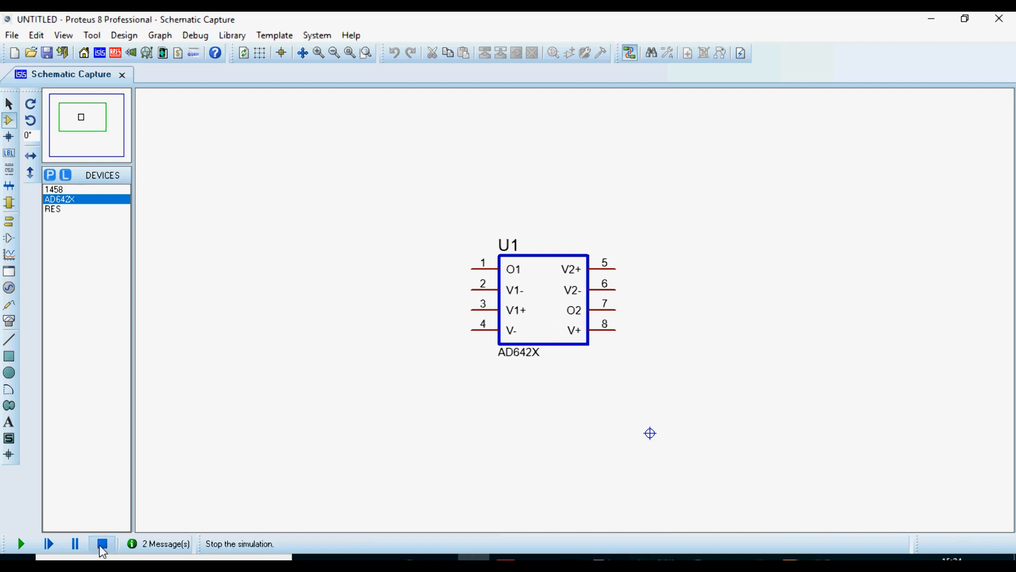
{"action": "left_click", "coordinate": [103, 548]}
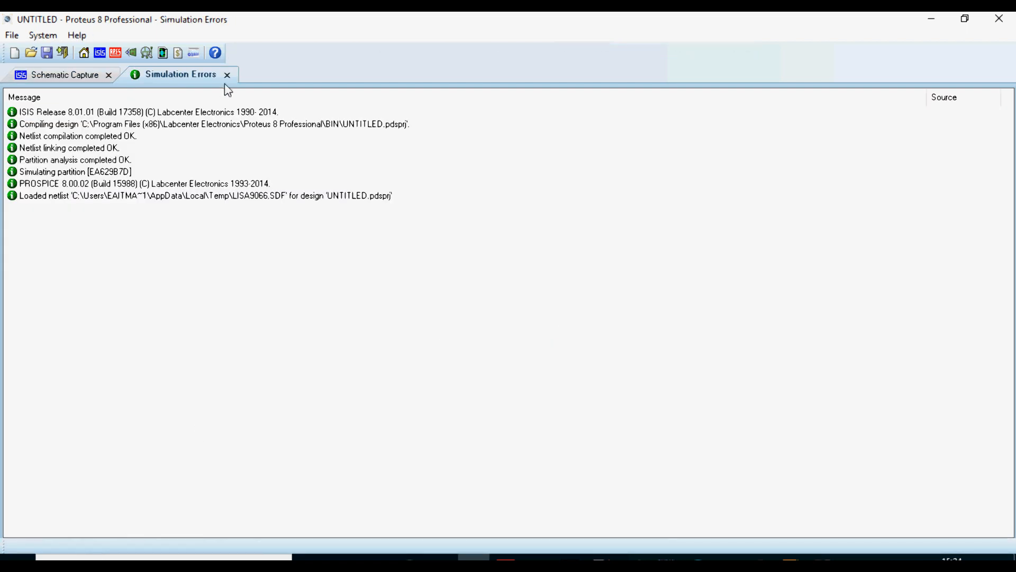
{"action": "left_click", "coordinate": [227, 74]}
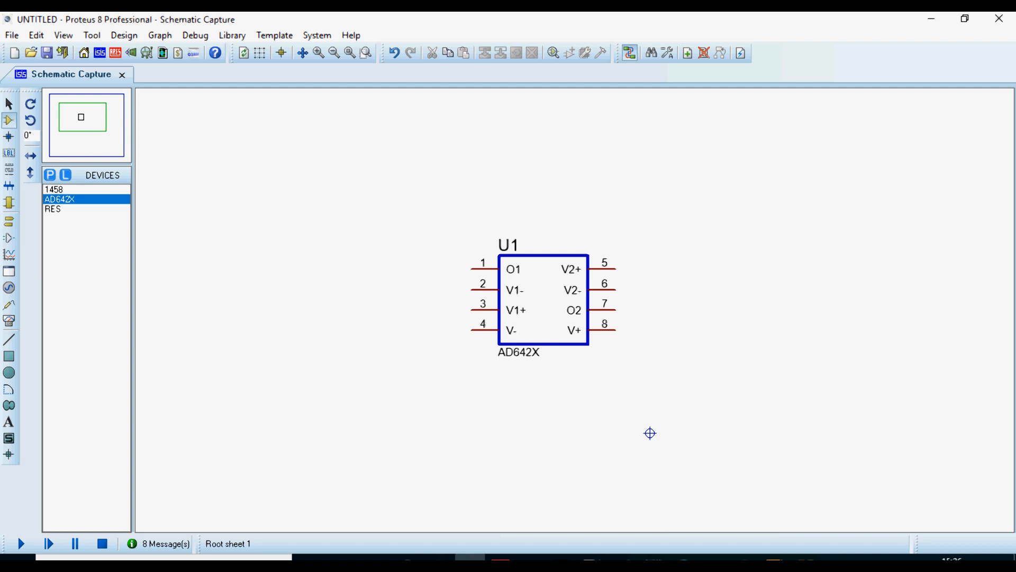
- Open the QPSK Demodulator sample project from the Generator Scripts samples in place of the current project
{"action": "left_click", "coordinate": [36, 35]}
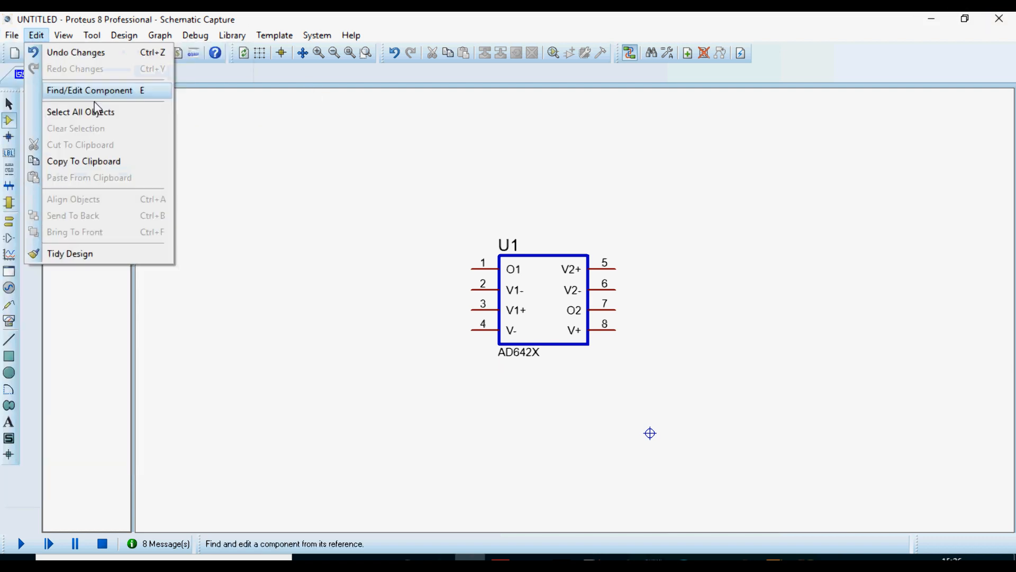
{"action": "left_click", "coordinate": [12, 35]}
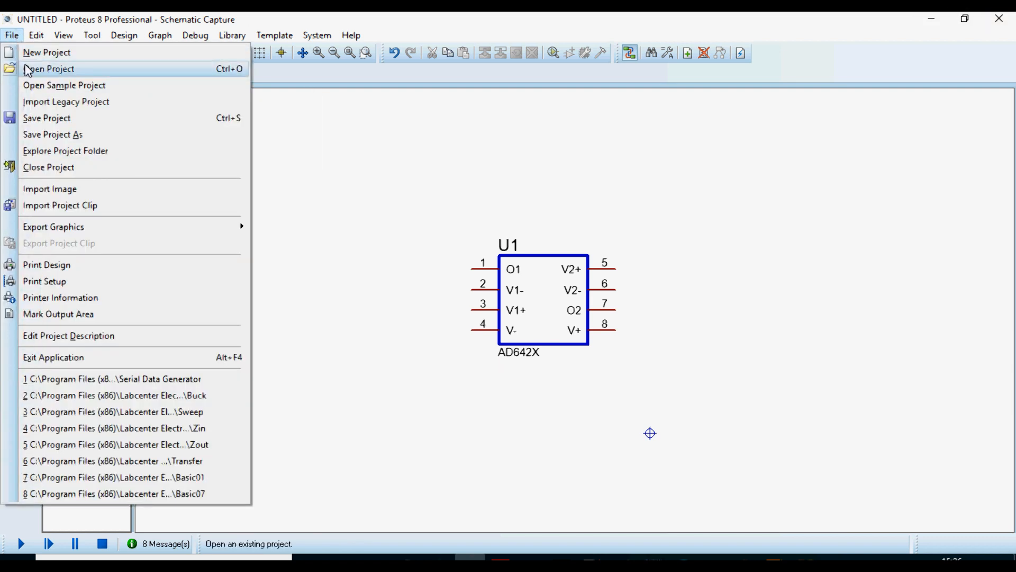
{"action": "left_click", "coordinate": [38, 90]}
{"action": "left_click", "coordinate": [505, 304]}
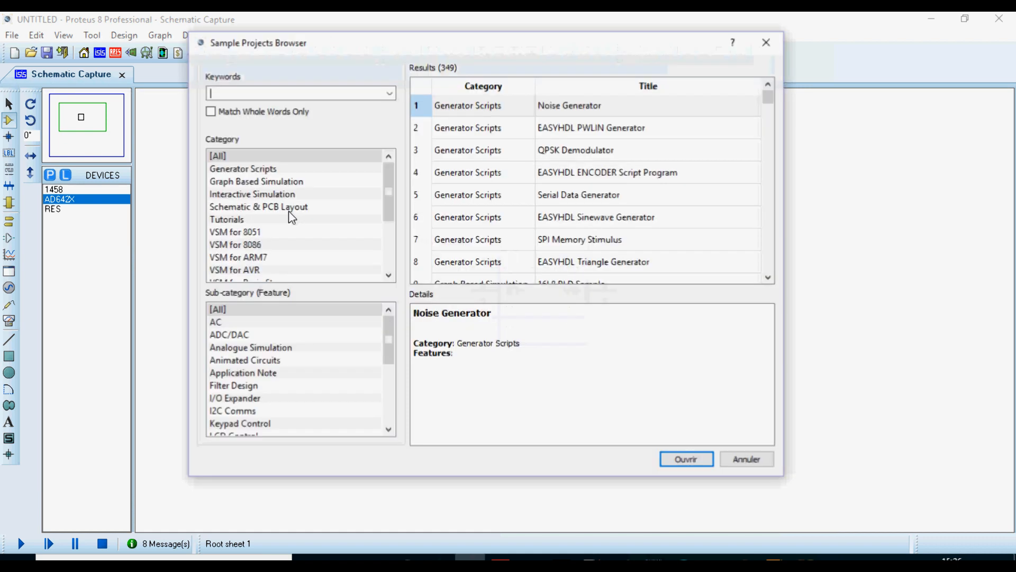
{"action": "double_click", "coordinate": [563, 156]}
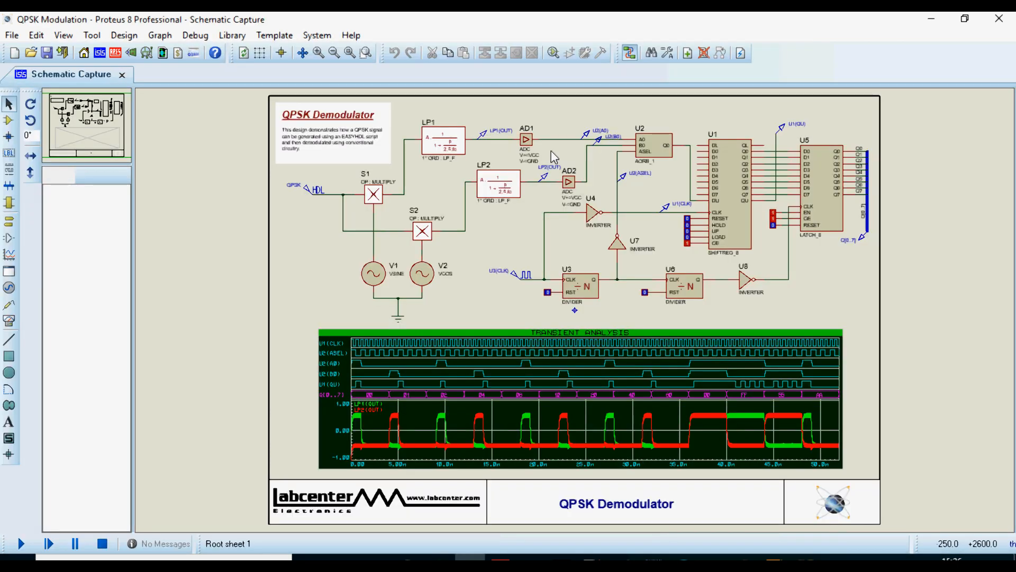
- Close the sample project's schematic, start a blank schematic and show its grid
{"action": "left_click", "coordinate": [122, 74]}
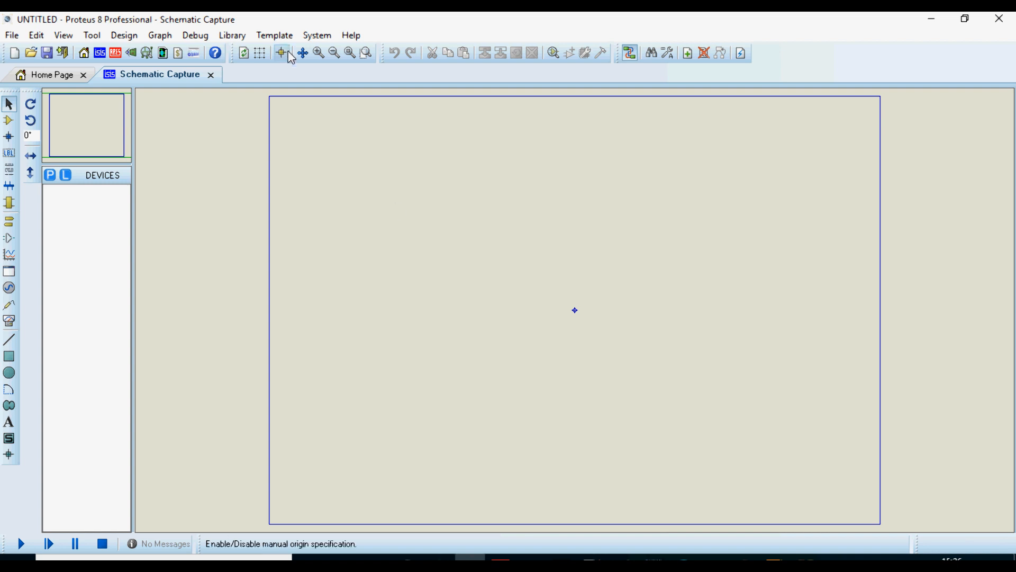
{"action": "left_click", "coordinate": [261, 54]}
{"action": "left_click", "coordinate": [263, 56]}
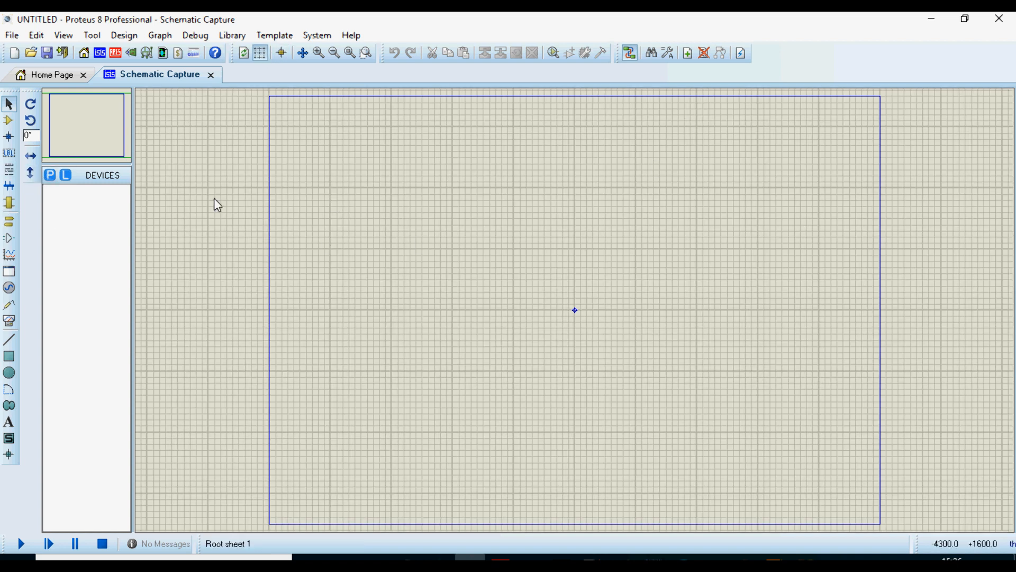
- Pick the AD642X device from the EHLIB library and place it near the middle of the sheet
{"action": "left_click", "coordinate": [50, 175]}
{"action": "type", "text": "ad642"}
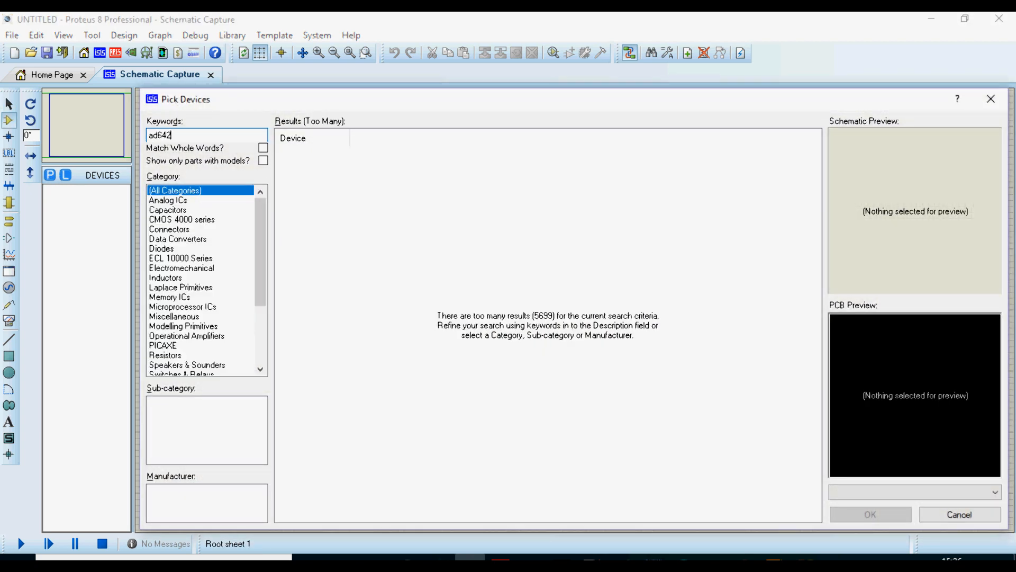
{"action": "type", "text": "x"}
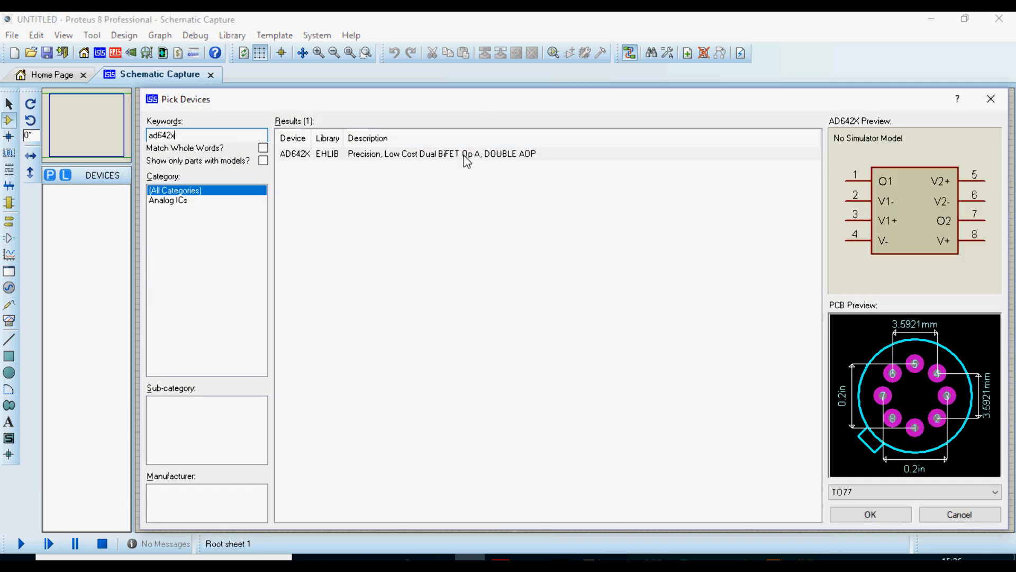
{"action": "double_click", "coordinate": [467, 161]}
{"action": "left_click", "coordinate": [990, 99]}
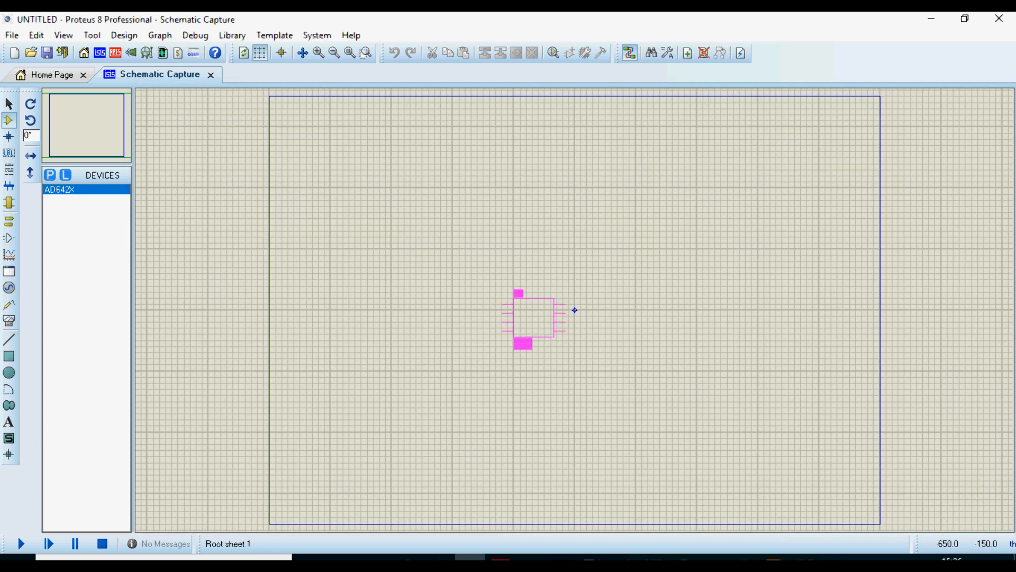
{"action": "left_click", "coordinate": [574, 310]}
{"action": "scroll", "coordinate": [529, 307], "scroll_direction": "up", "scroll_amount": 3}
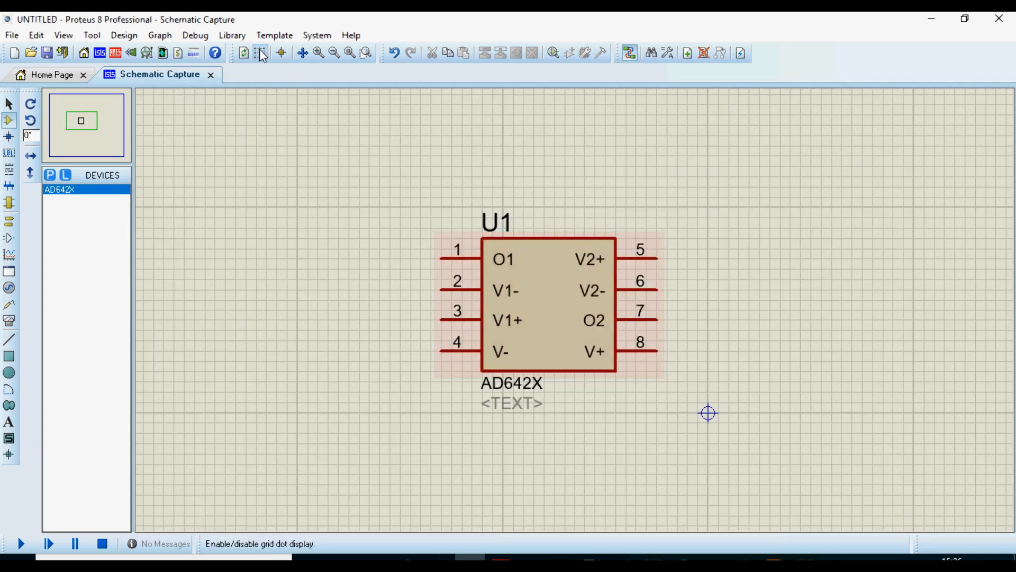
- Hide the grid, run the simulation, check the model error for U1 and close the report
{"action": "left_click", "coordinate": [262, 54]}
{"action": "scroll", "coordinate": [576, 320], "scroll_direction": "up", "scroll_amount": 1}
{"action": "scroll", "coordinate": [657, 245], "scroll_direction": "down", "scroll_amount": 1}
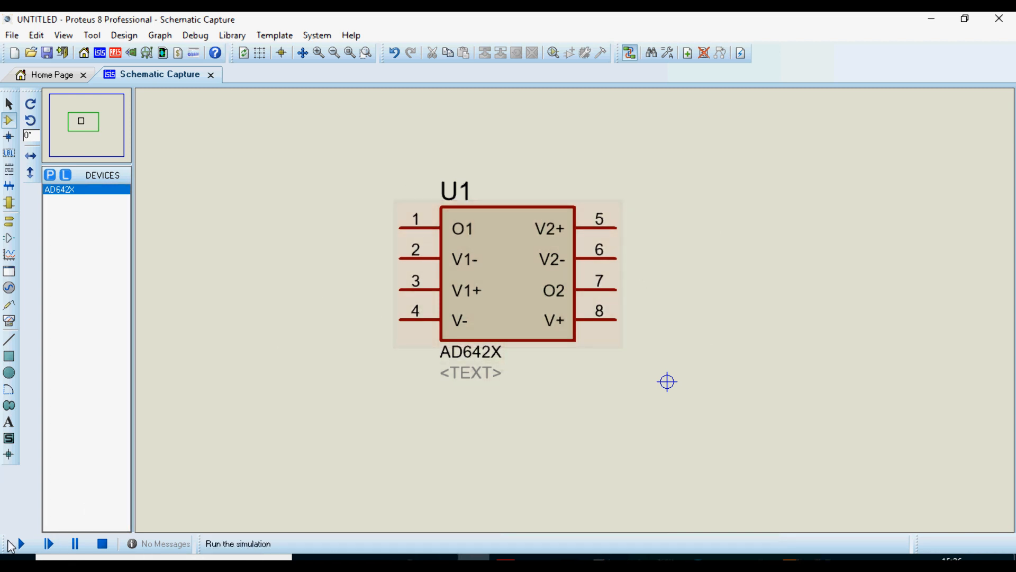
{"action": "left_click", "coordinate": [11, 544]}
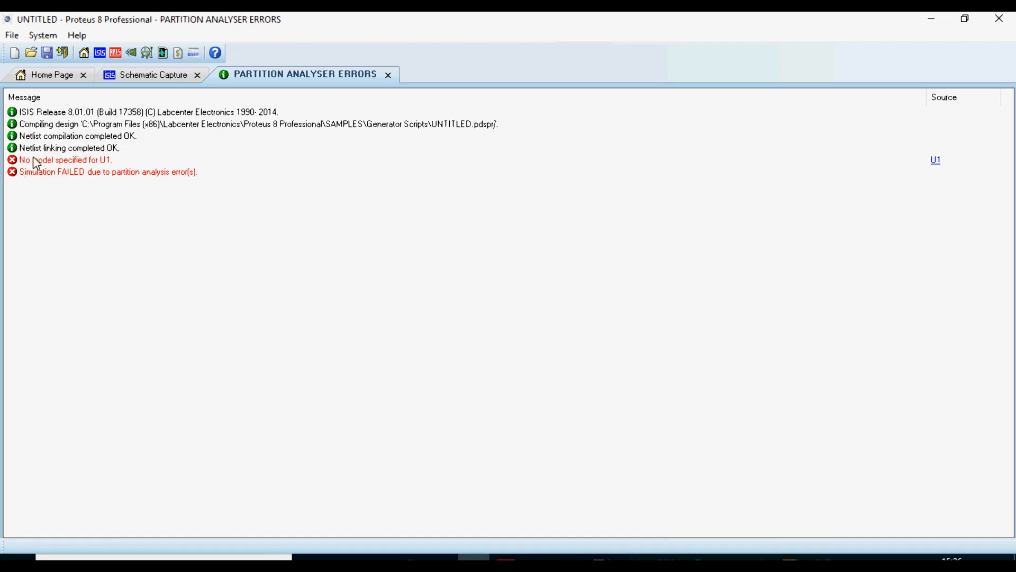
{"action": "left_click", "coordinate": [59, 161]}
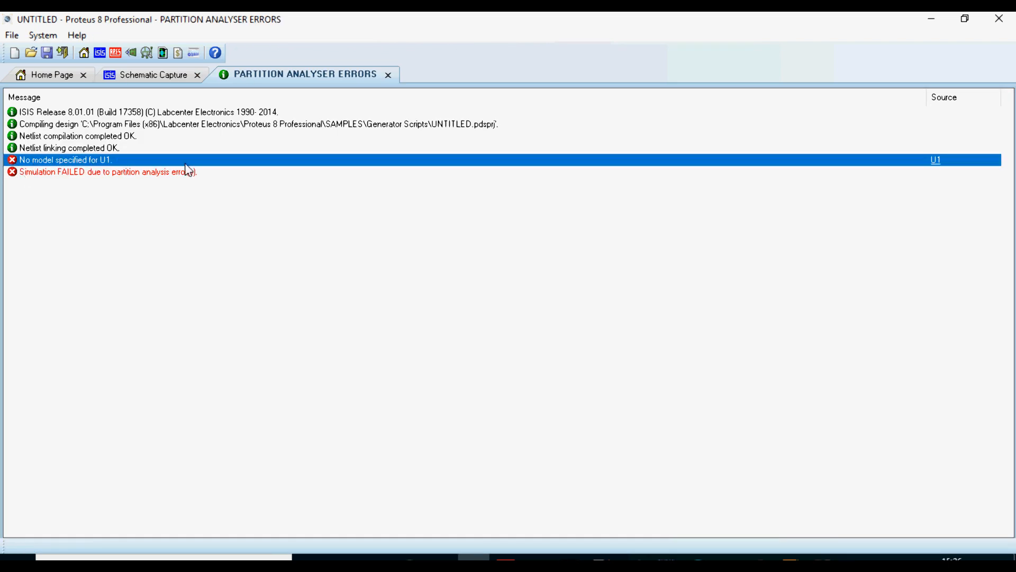
{"action": "left_click", "coordinate": [389, 75]}
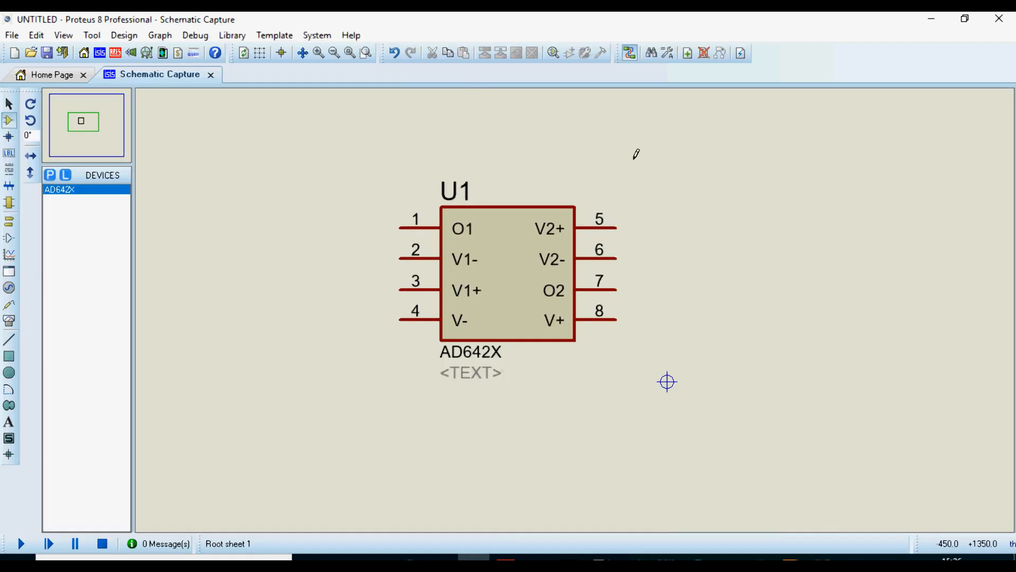
- Enable the attached hierarchy module in the properties of the AD642X component
{"action": "right_click", "coordinate": [523, 241]}
{"action": "double_click", "coordinate": [476, 270]}
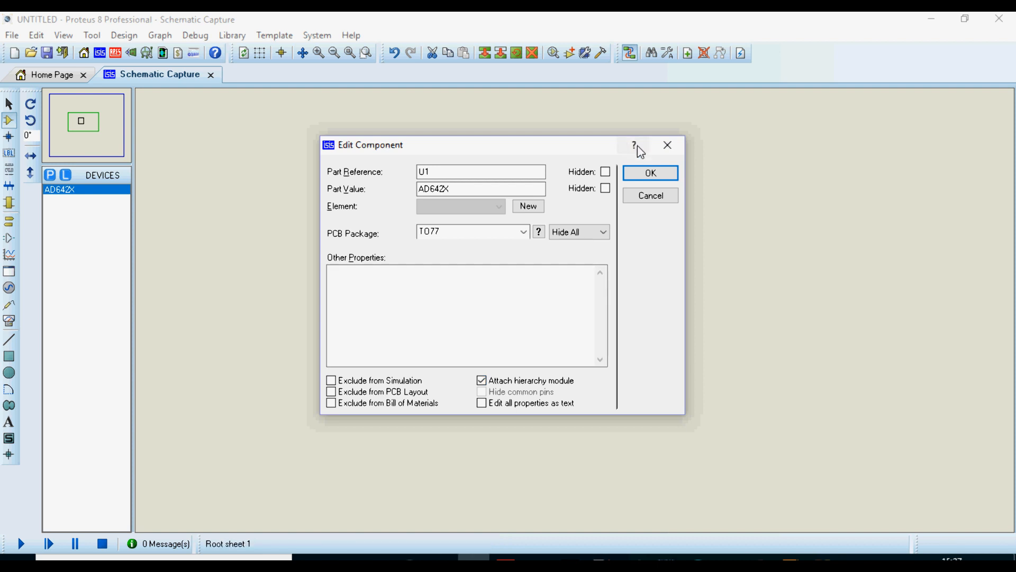
{"action": "left_click", "coordinate": [647, 173]}
- Open the child sheet of the newly placed AD642X to inspect its contents and exit to the parent sheet
{"action": "right_click", "coordinate": [517, 264]}
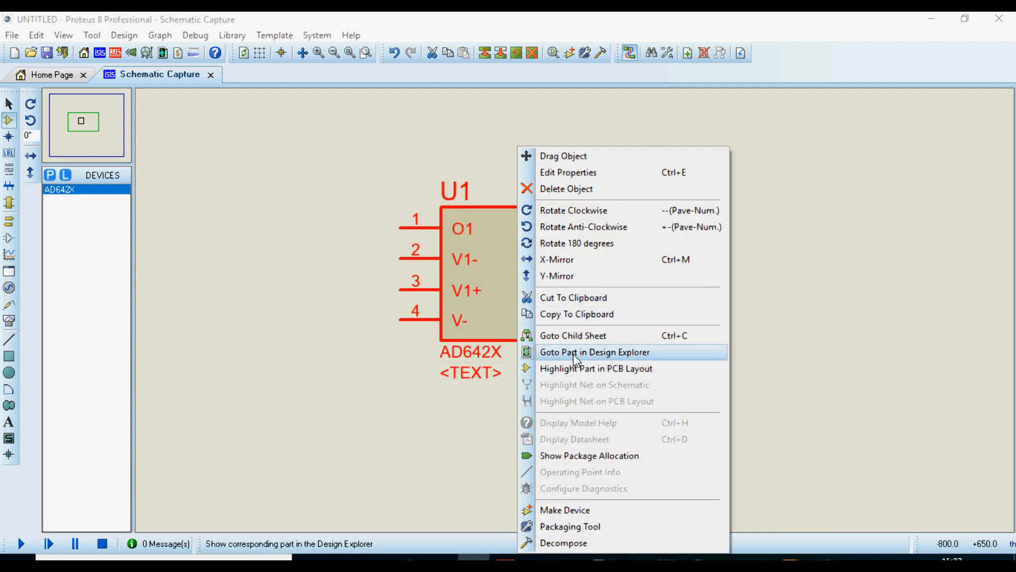
{"action": "left_click", "coordinate": [593, 335]}
{"action": "scroll", "coordinate": [577, 304], "scroll_direction": "down", "scroll_amount": 2}
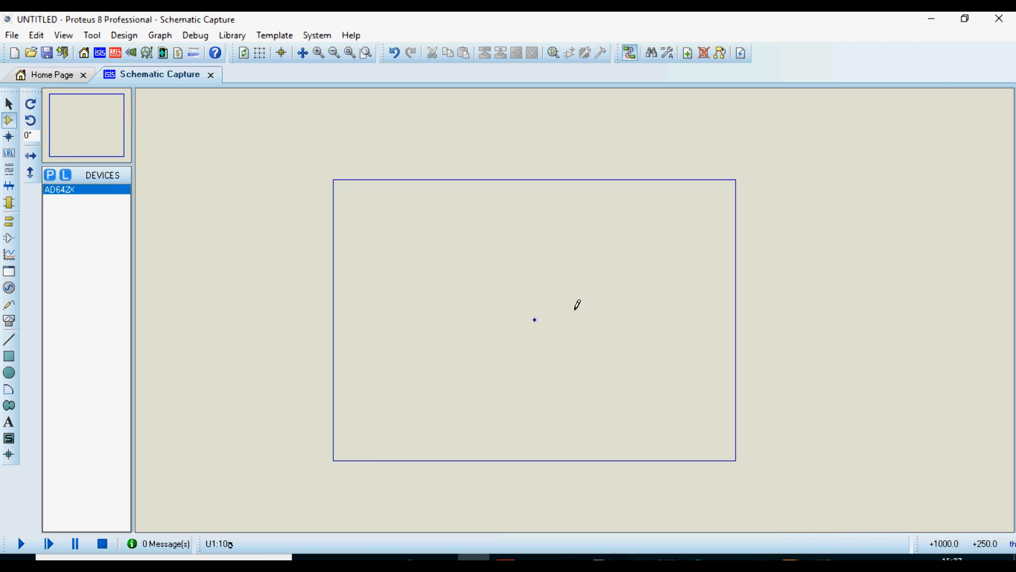
{"action": "scroll", "coordinate": [575, 303], "scroll_direction": "up", "scroll_amount": 1}
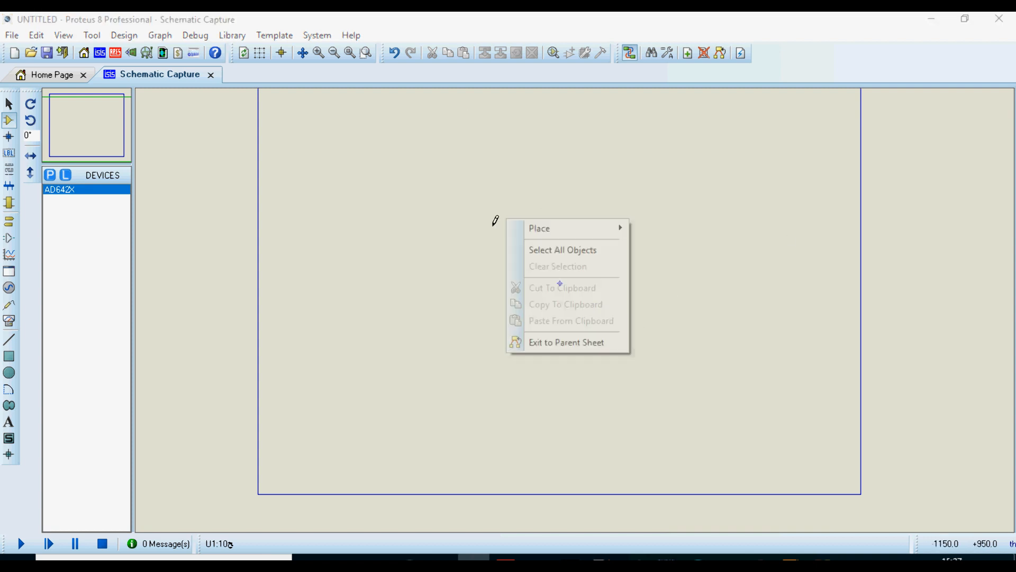
{"action": "right_click", "coordinate": [506, 219]}
{"action": "left_click", "coordinate": [582, 341]}
{"action": "scroll", "coordinate": [547, 293], "scroll_direction": "up", "scroll_amount": 1}
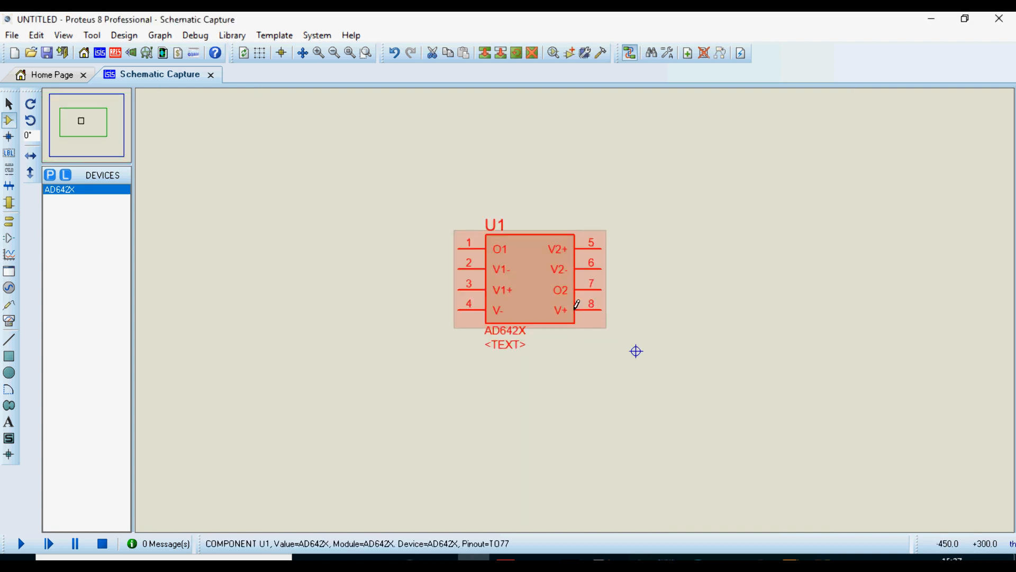
{"action": "scroll", "coordinate": [569, 342], "scroll_direction": "up", "scroll_amount": 1}
- Open U1's child sheet again and bring the whole sheet into view
{"action": "right_click", "coordinate": [583, 345]}
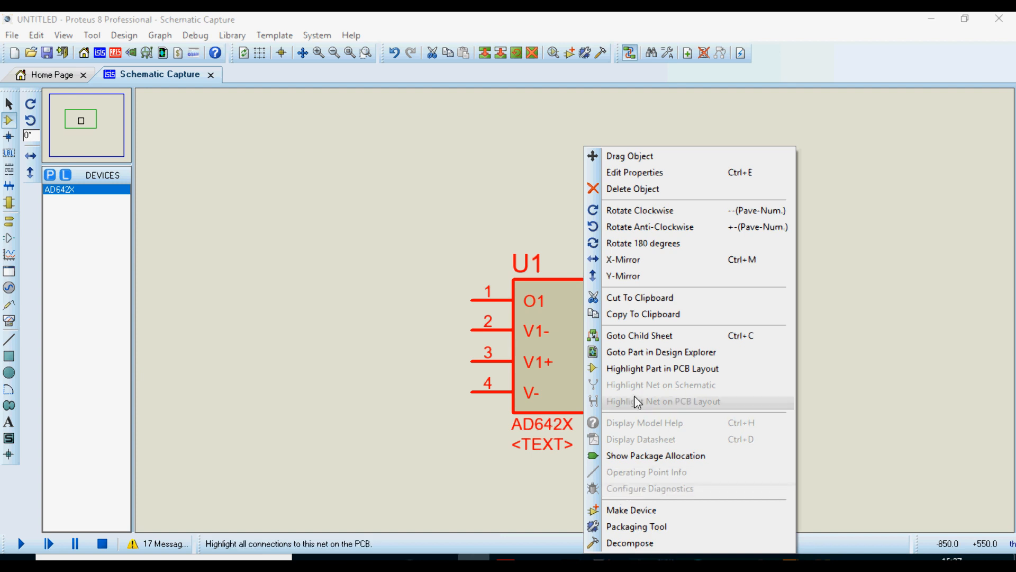
{"action": "left_click", "coordinate": [639, 341]}
{"action": "scroll", "coordinate": [575, 308], "scroll_direction": "up", "scroll_amount": 3}
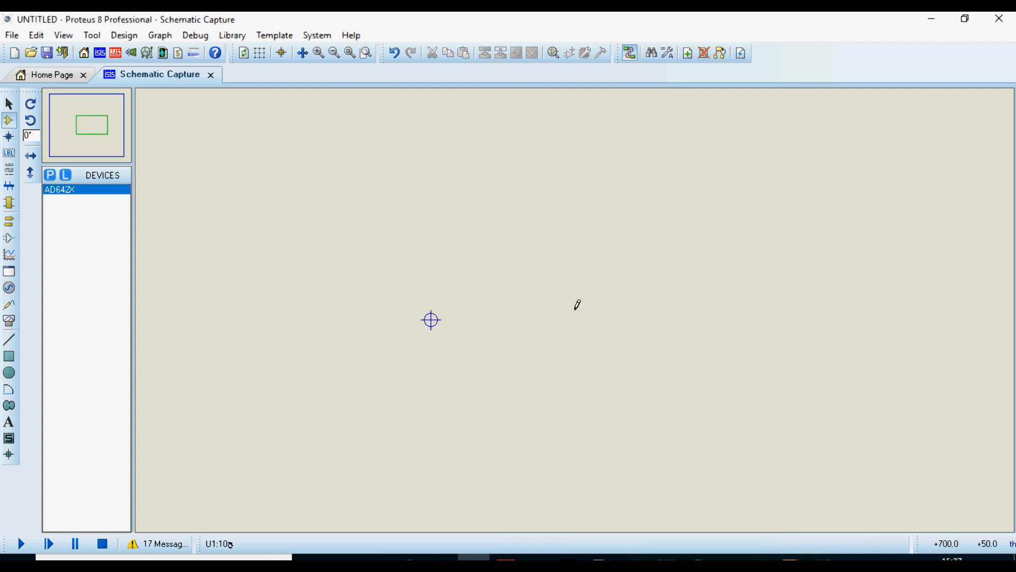
{"action": "scroll", "coordinate": [575, 310], "scroll_direction": "down", "scroll_amount": 5}
{"action": "scroll", "coordinate": [575, 309], "scroll_direction": "up", "scroll_amount": 2}
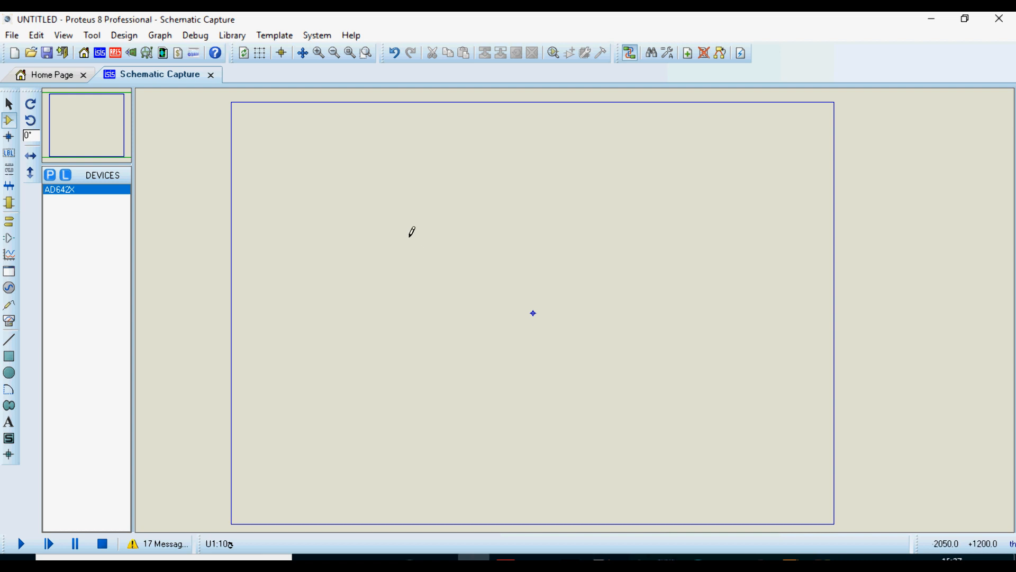
- Exit the child sheet to the root sheet, examine the pins of U1 and deselect the component
{"action": "right_click", "coordinate": [506, 189]}
{"action": "left_click", "coordinate": [548, 313]}
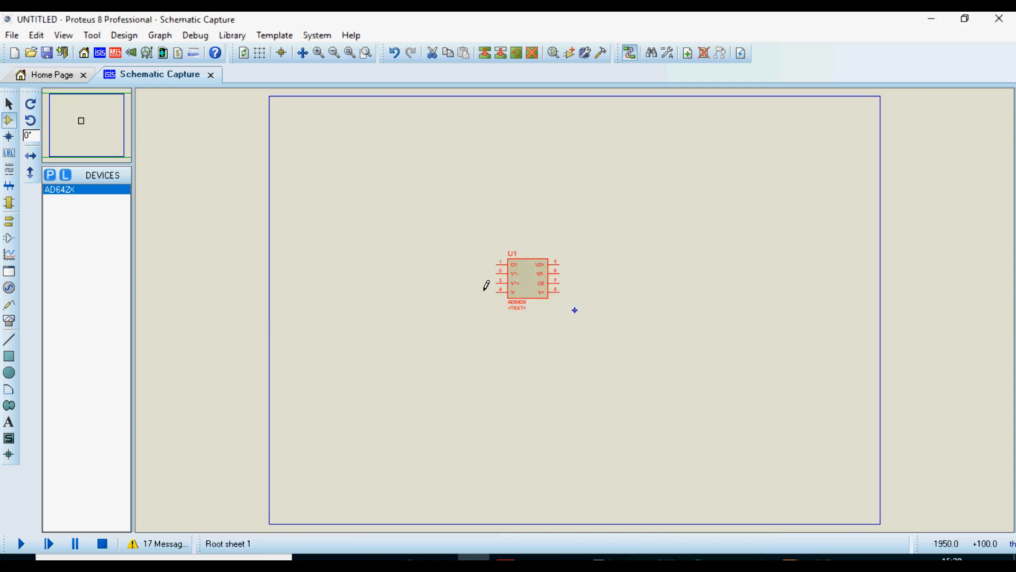
{"action": "scroll", "coordinate": [532, 280], "scroll_direction": "up", "scroll_amount": 2}
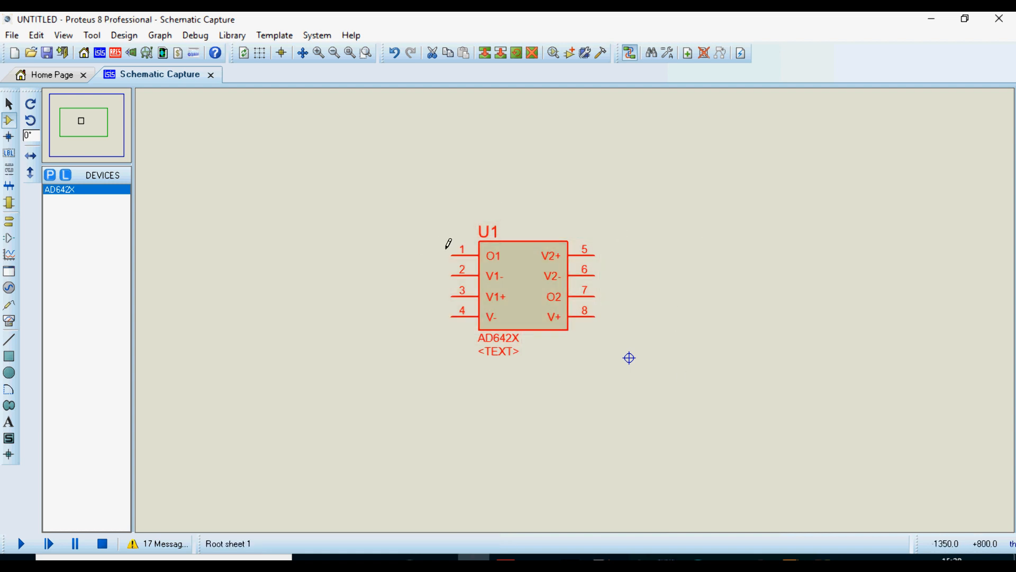
{"action": "left_click", "coordinate": [690, 266]}
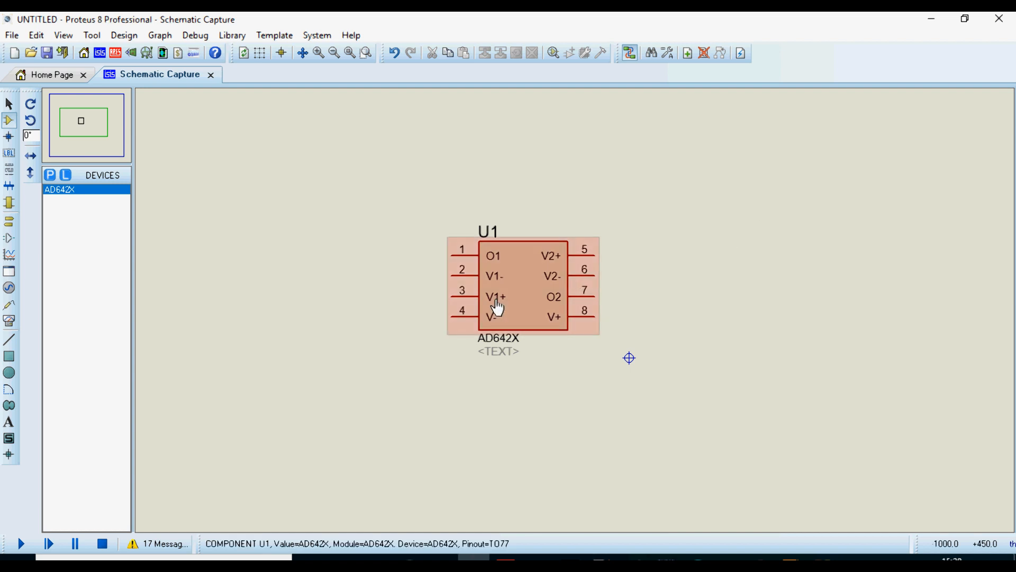
- Browse the Analog ICs category of the device library, preview the 7806 and 7809 regulators and close the picker without adding a part
{"action": "left_click", "coordinate": [51, 175]}
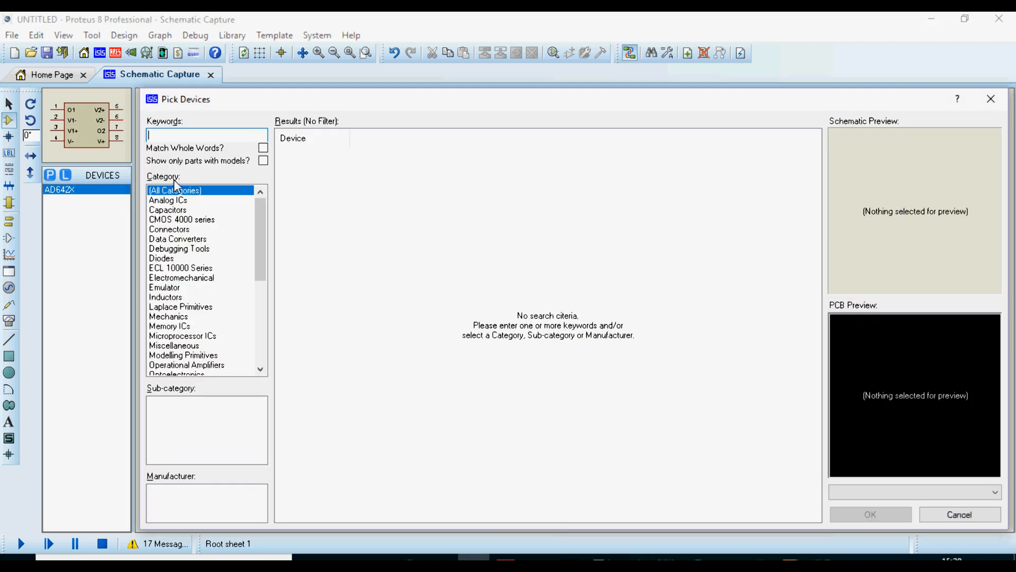
{"action": "left_click", "coordinate": [168, 210]}
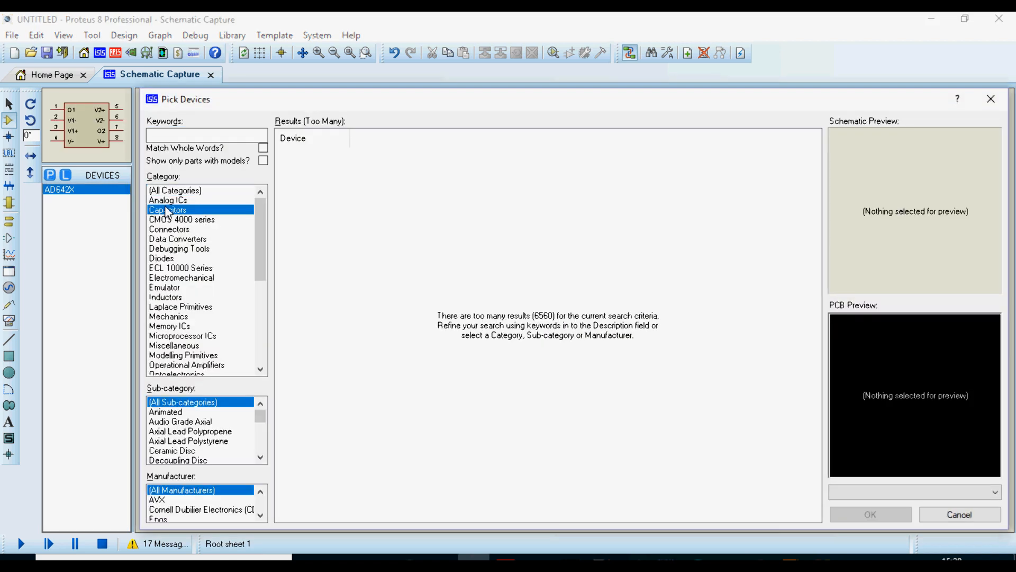
{"action": "left_click", "coordinate": [168, 200]}
{"action": "left_click", "coordinate": [367, 194]}
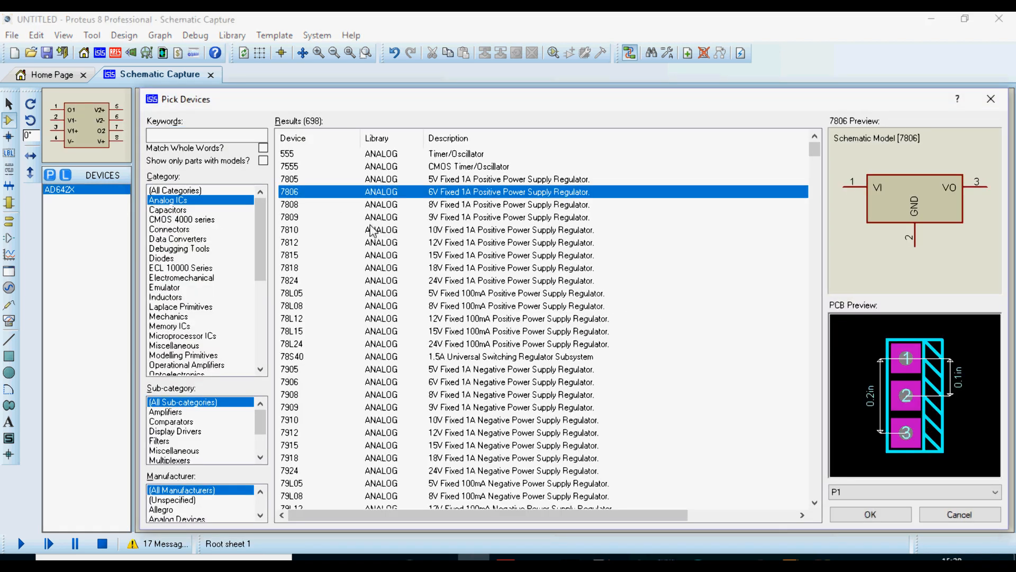
{"action": "left_click", "coordinate": [394, 217]}
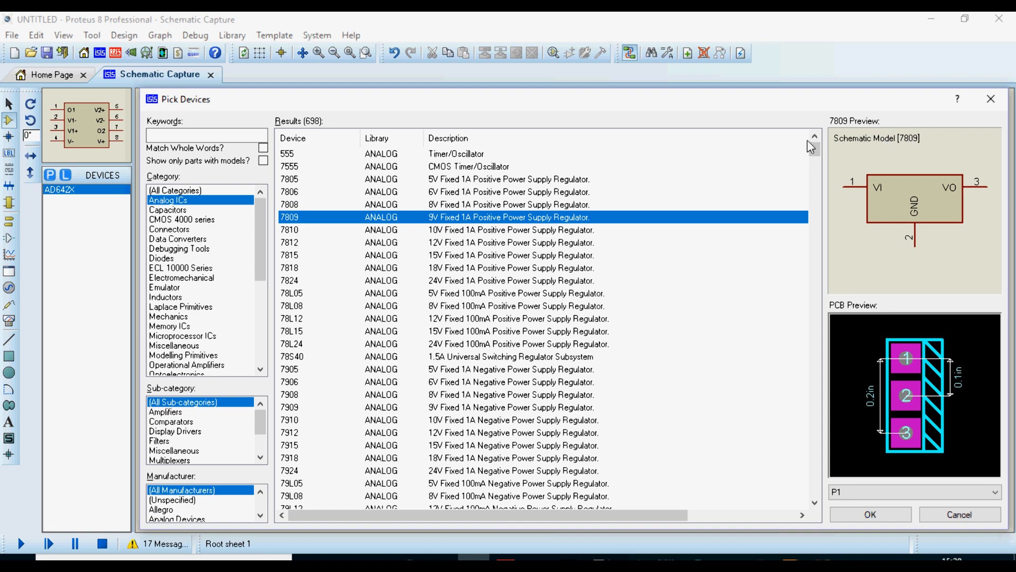
{"action": "left_click", "coordinate": [989, 102]}
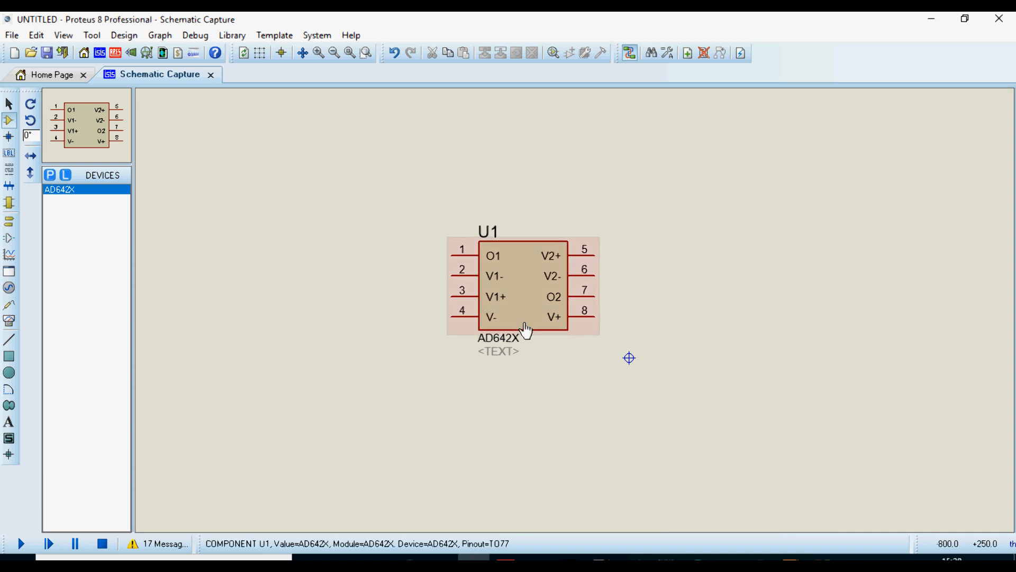
{"action": "scroll", "coordinate": [527, 316], "scroll_direction": "up", "scroll_amount": 2}
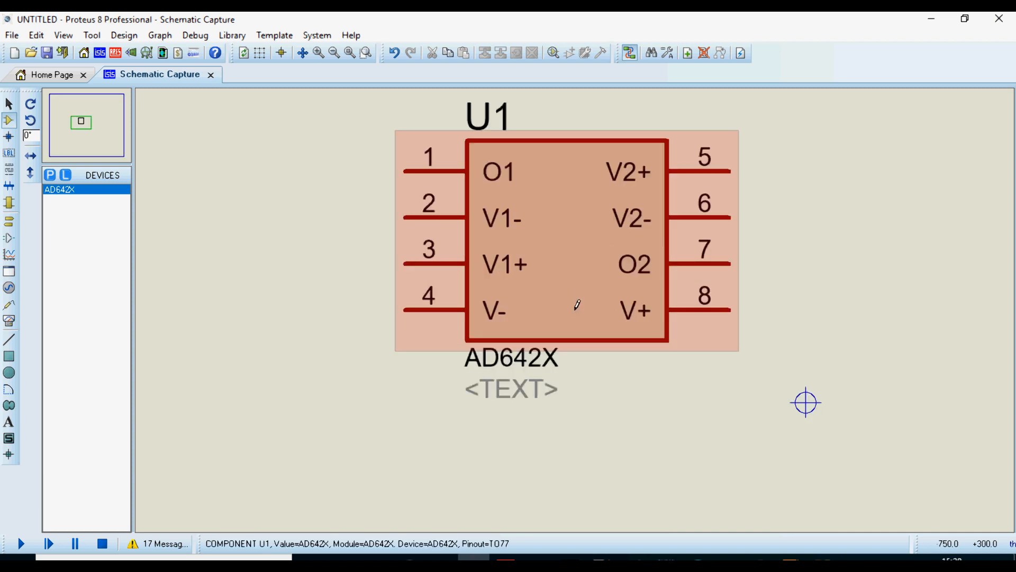
{"action": "scroll", "coordinate": [577, 306], "scroll_direction": "down", "scroll_amount": 1}
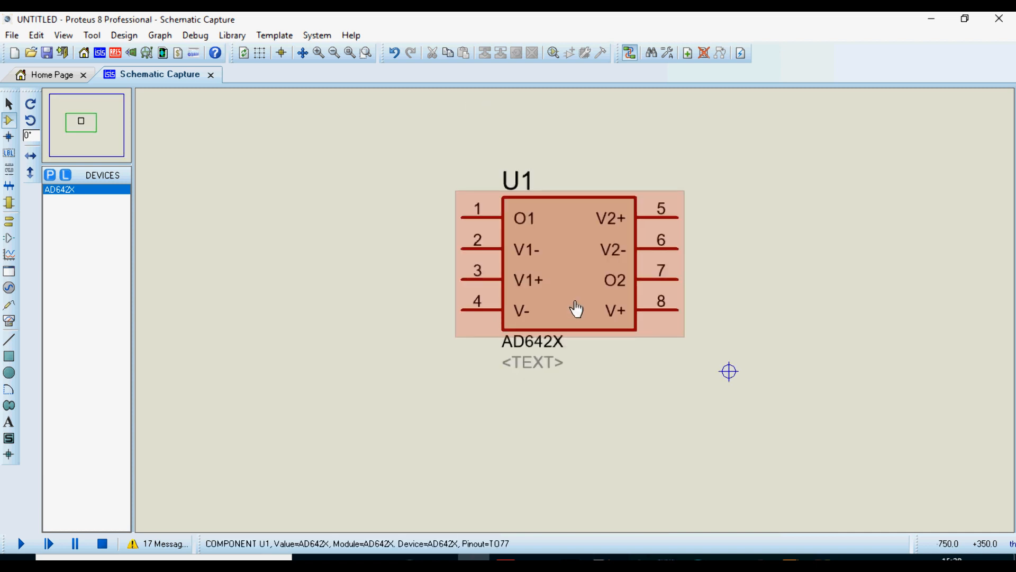